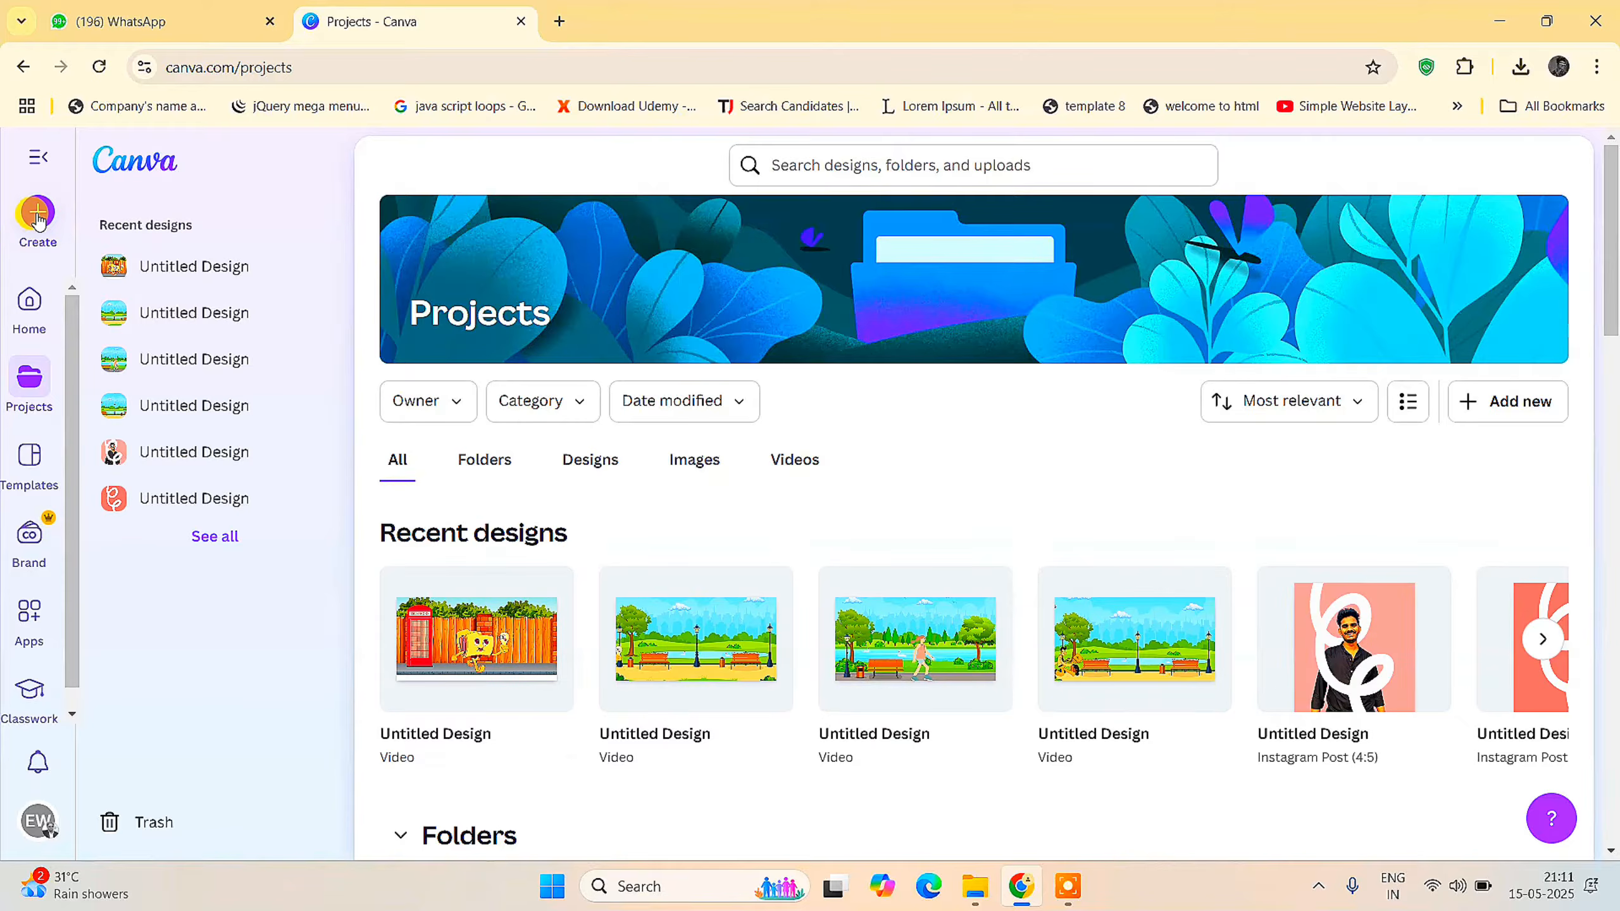
Create a new blank landscape video design, 1920 × 1080 px
left_click(36, 213)
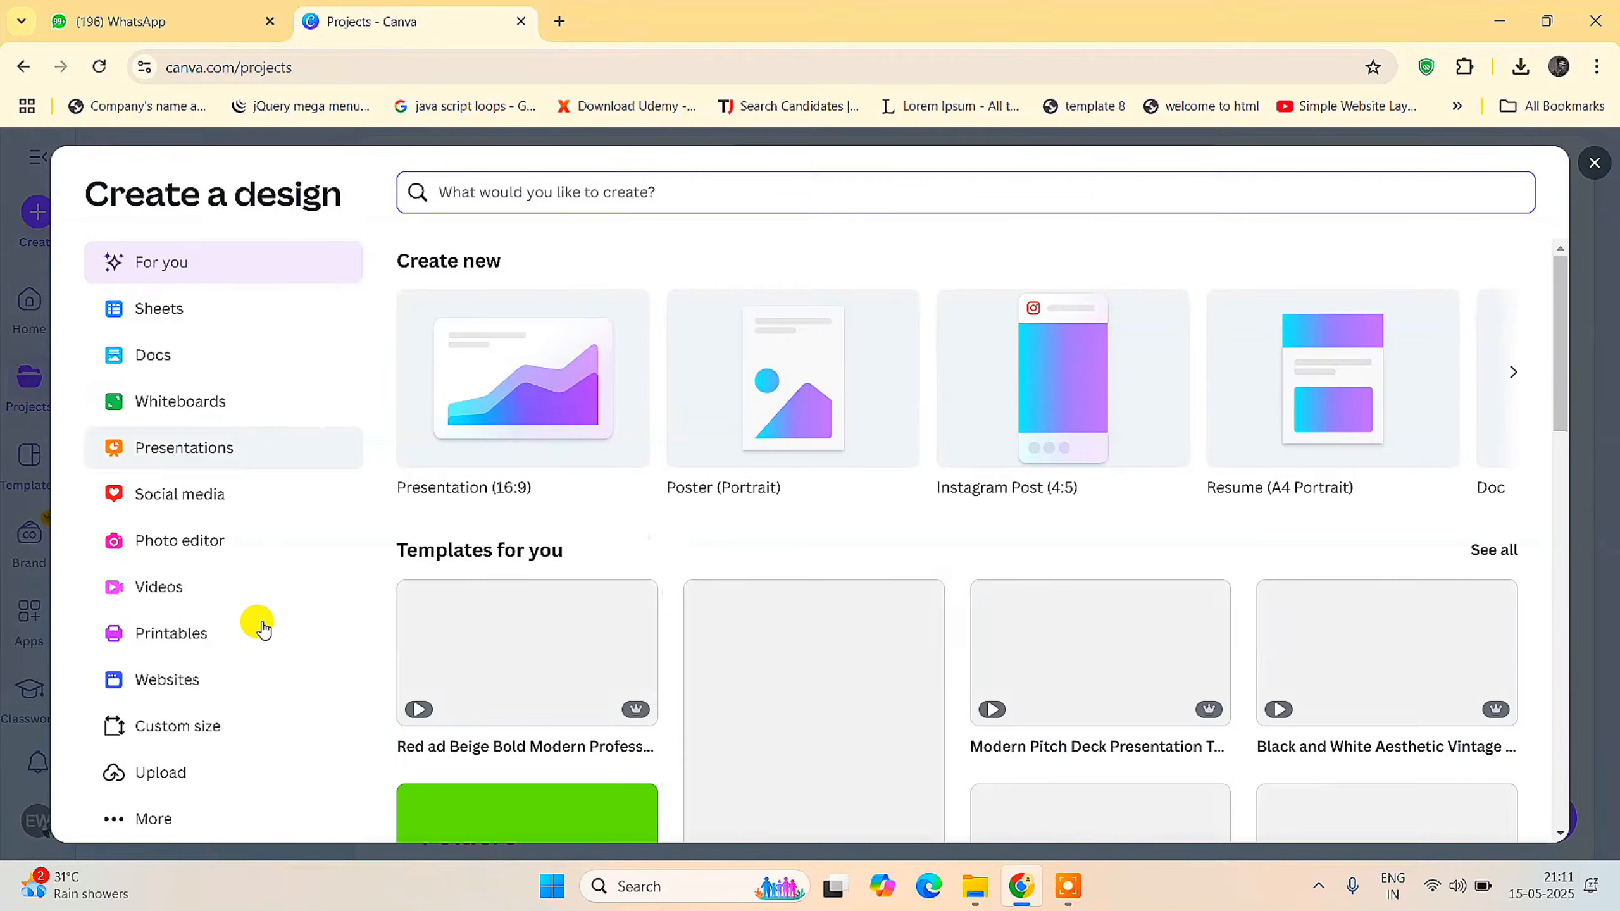
left_click(180, 595)
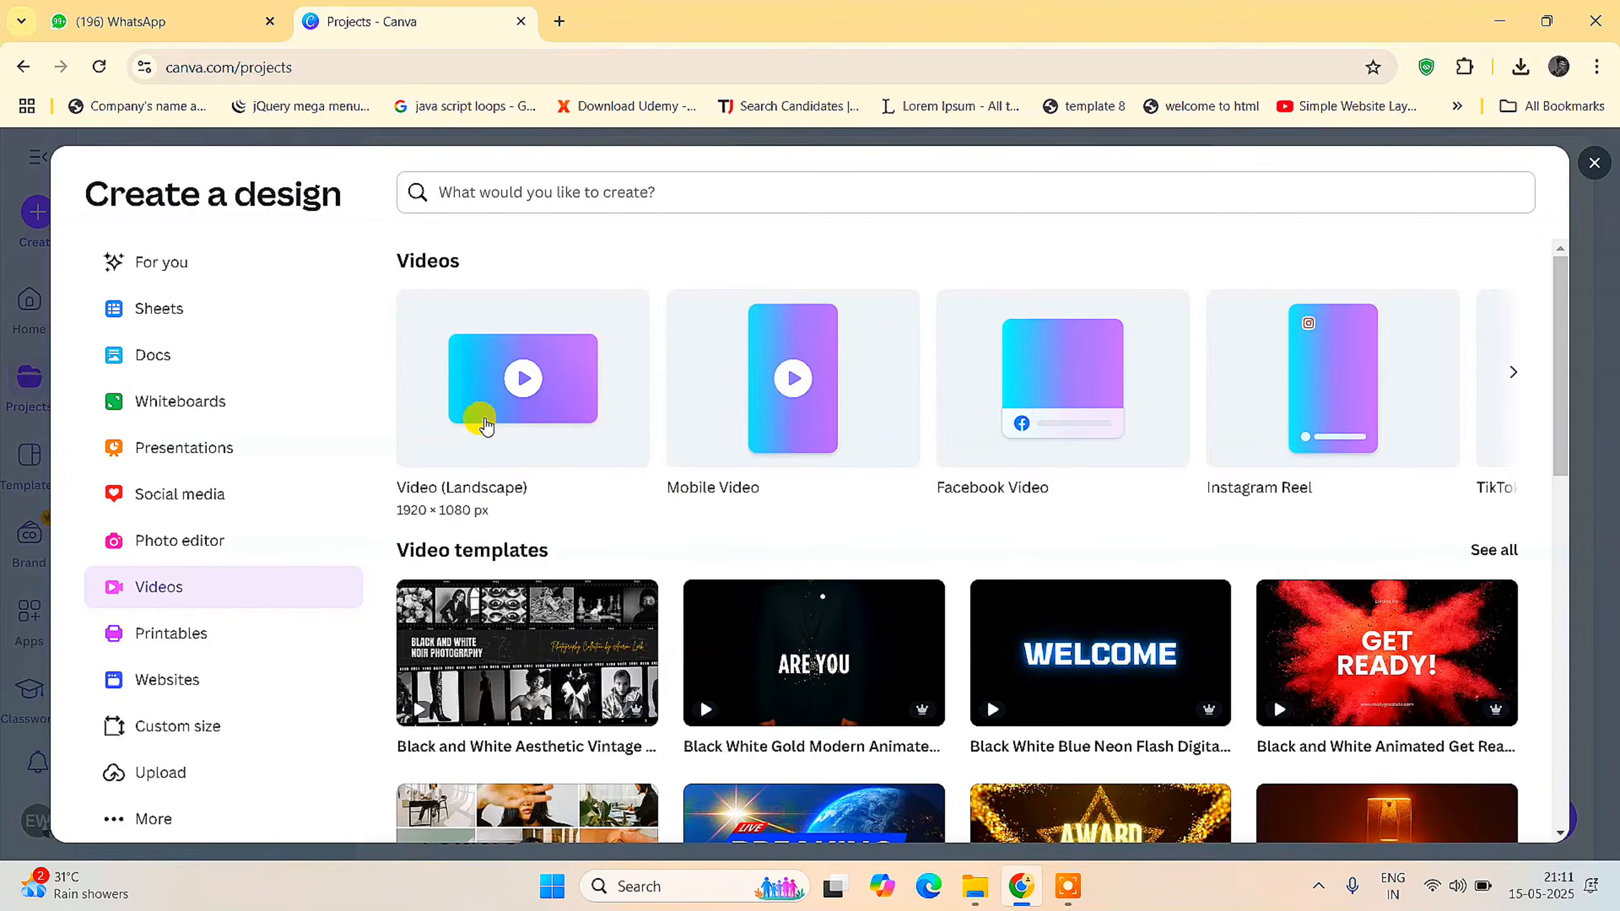
left_click(507, 415)
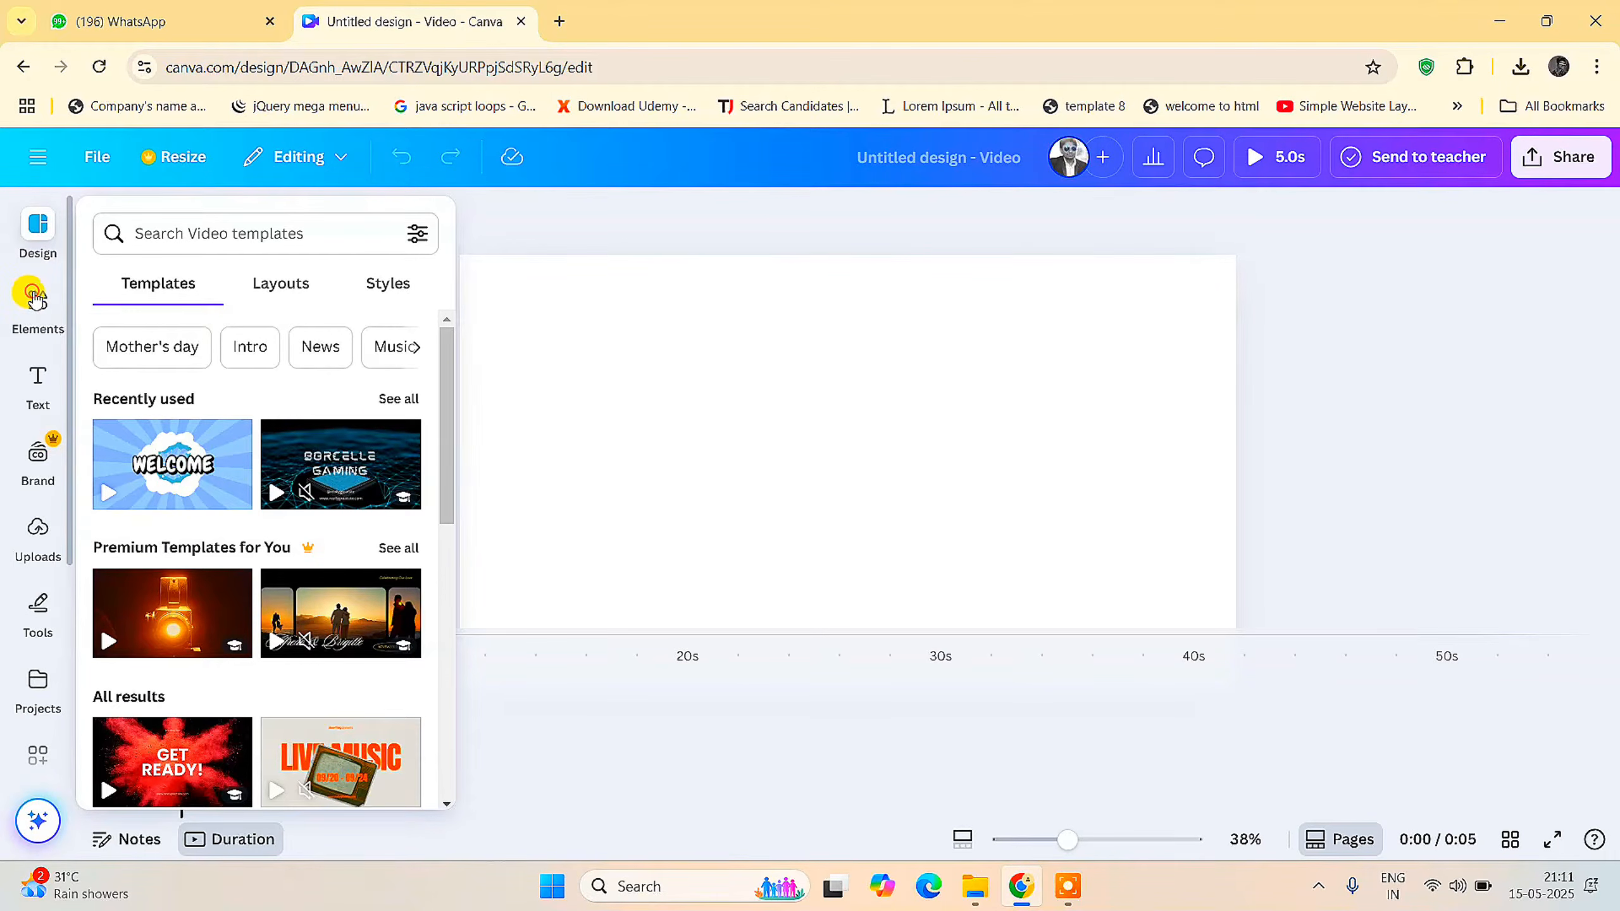
Search the elements library for "urban street" and limit the results to graphics
left_click(35, 298)
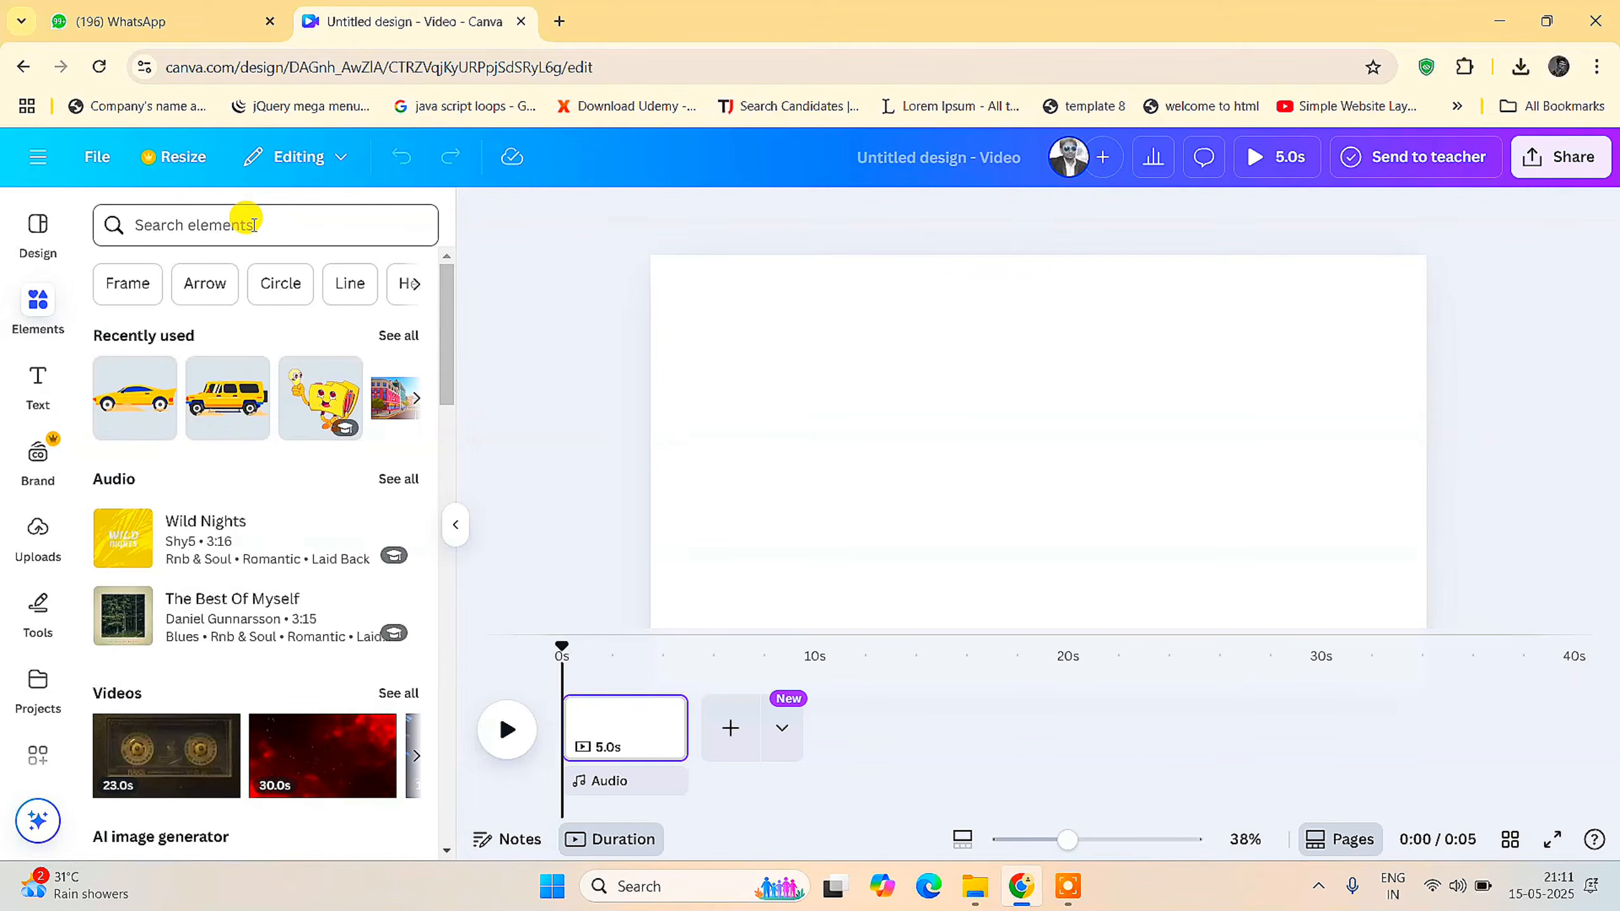
left_click(253, 225)
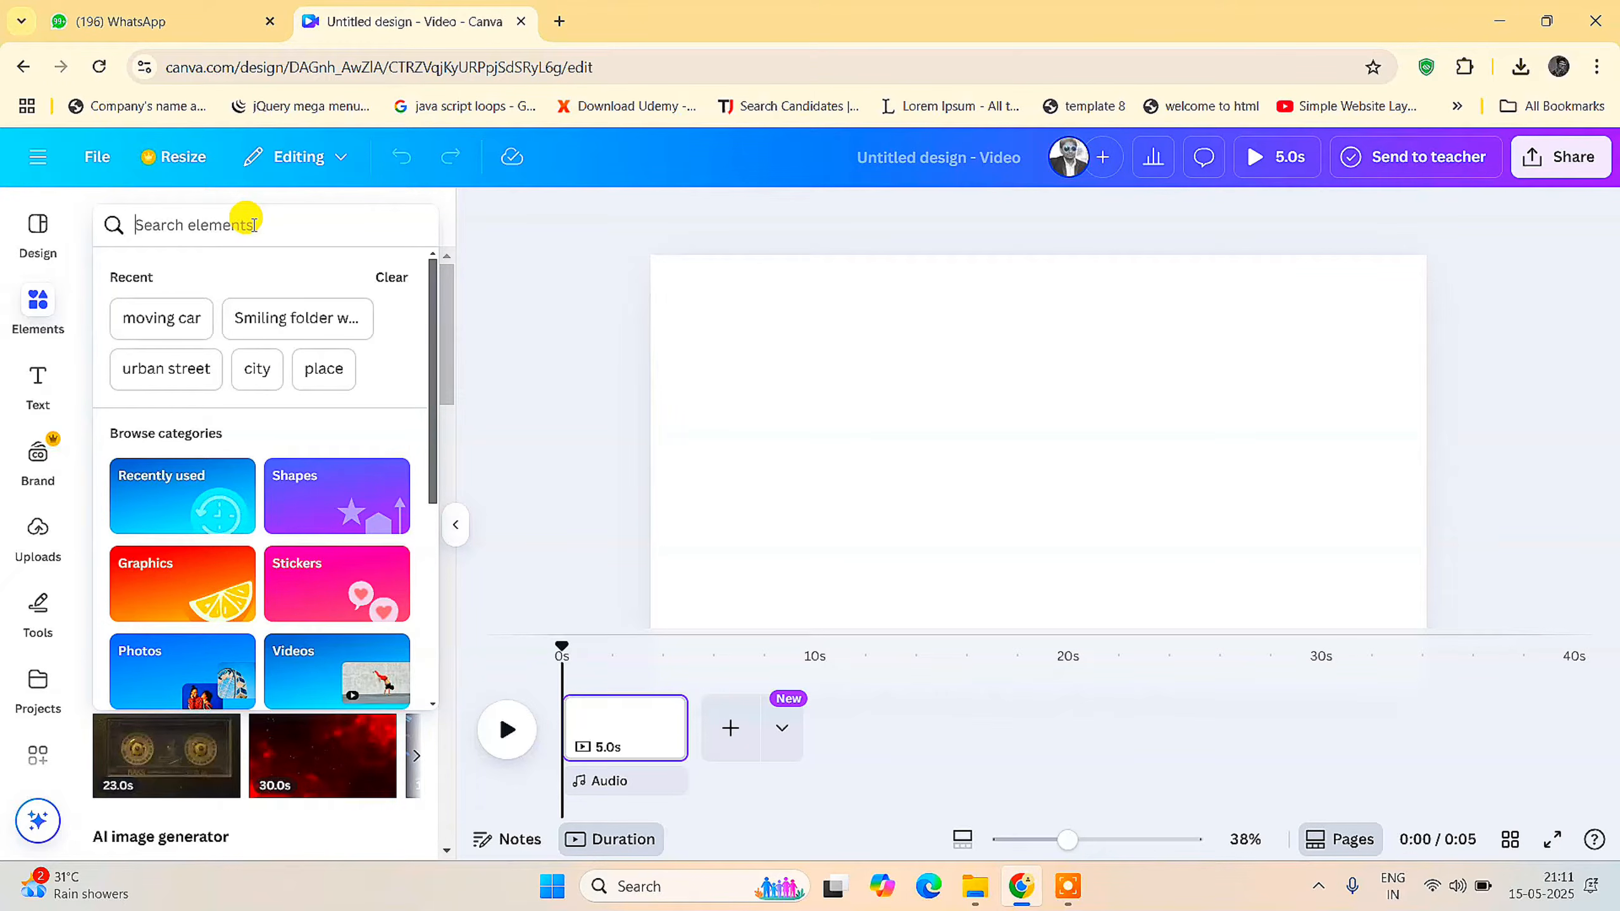
type("urban")
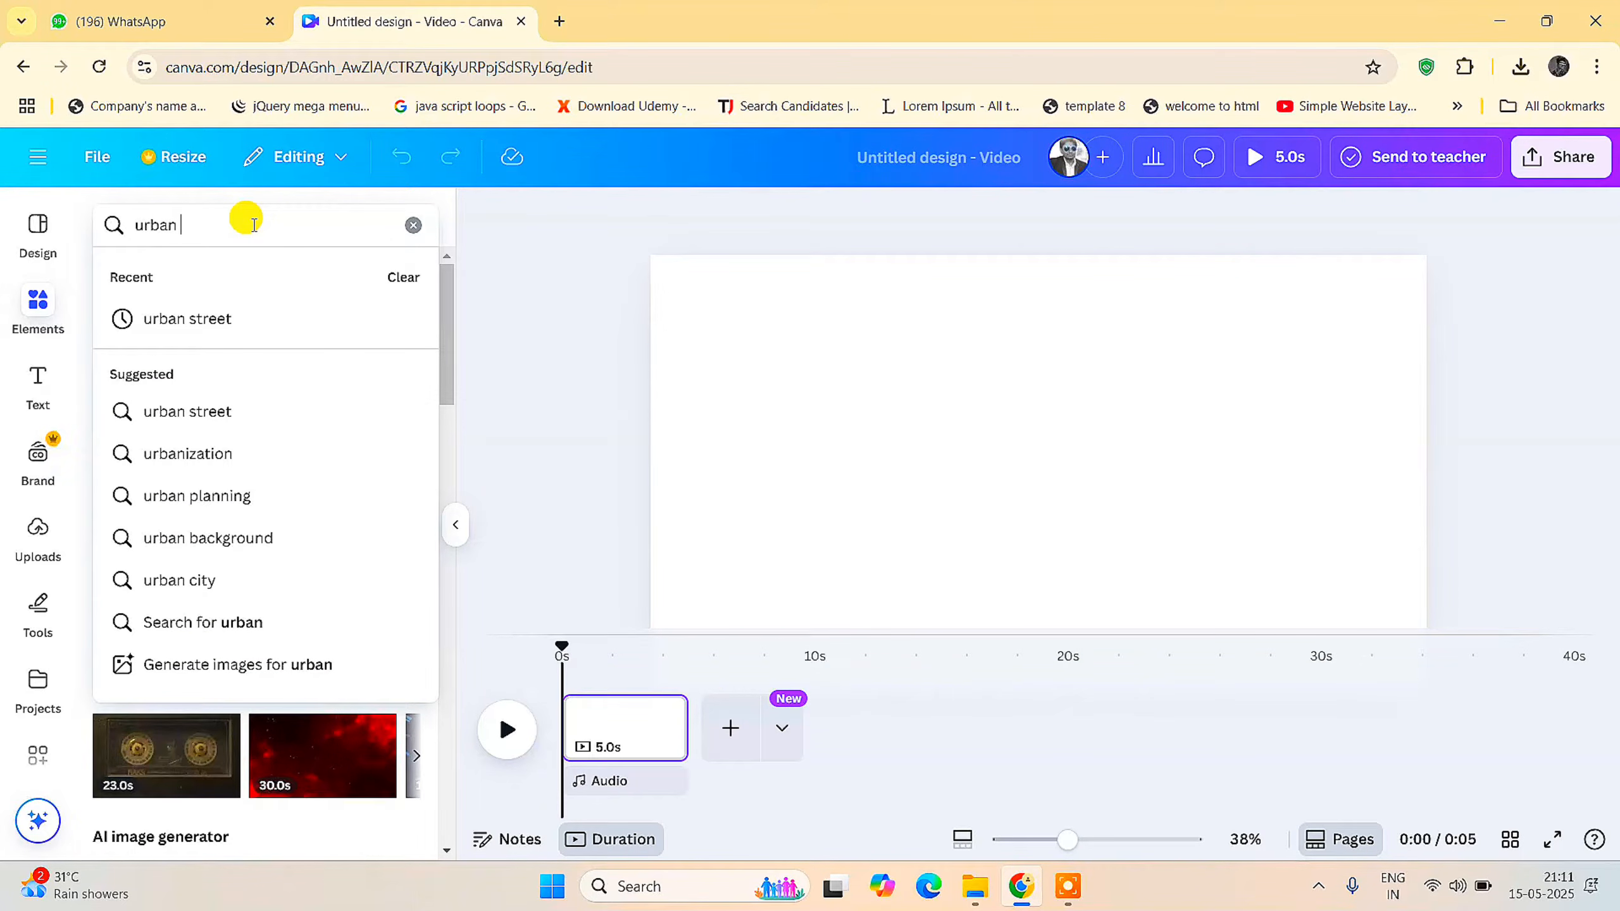
type(" stree")
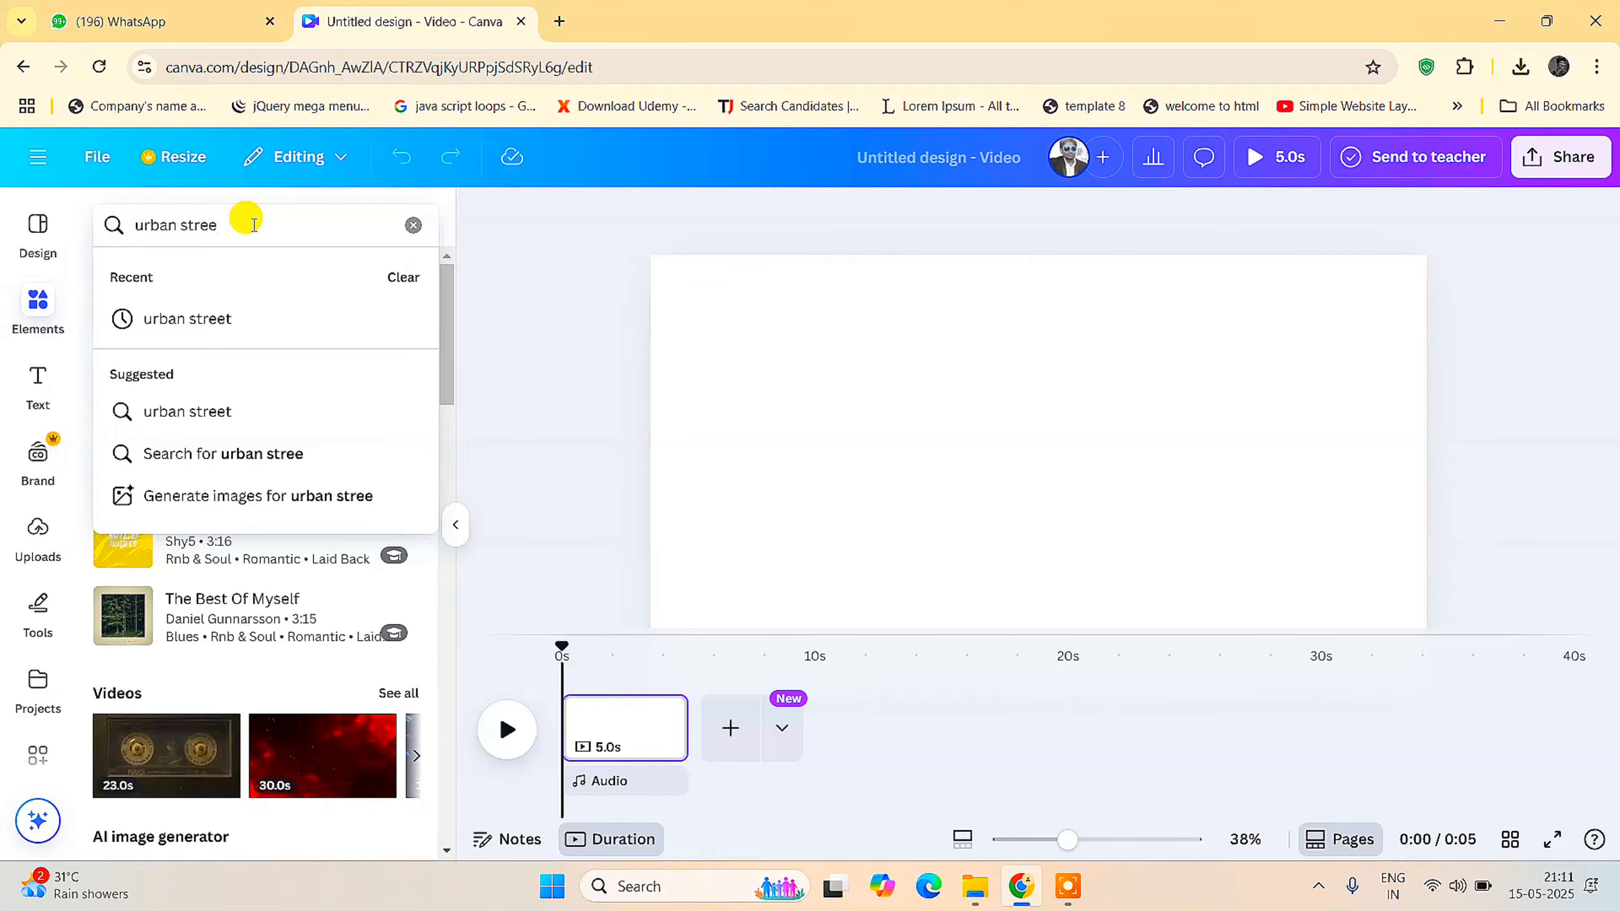
type("t")
key("Return")
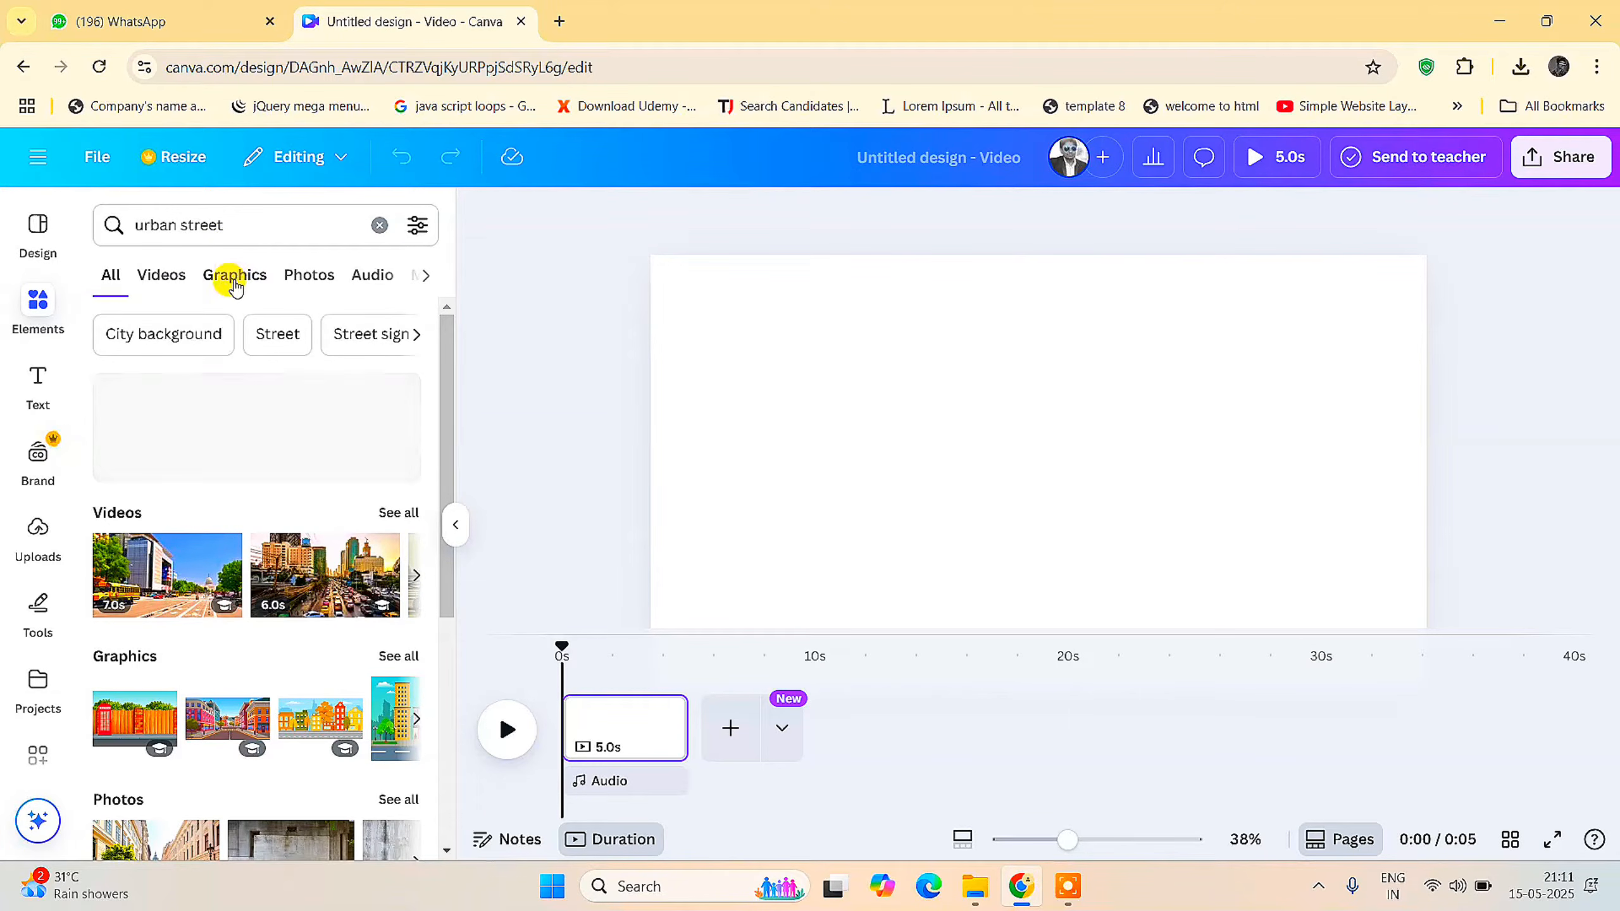
left_click(239, 274)
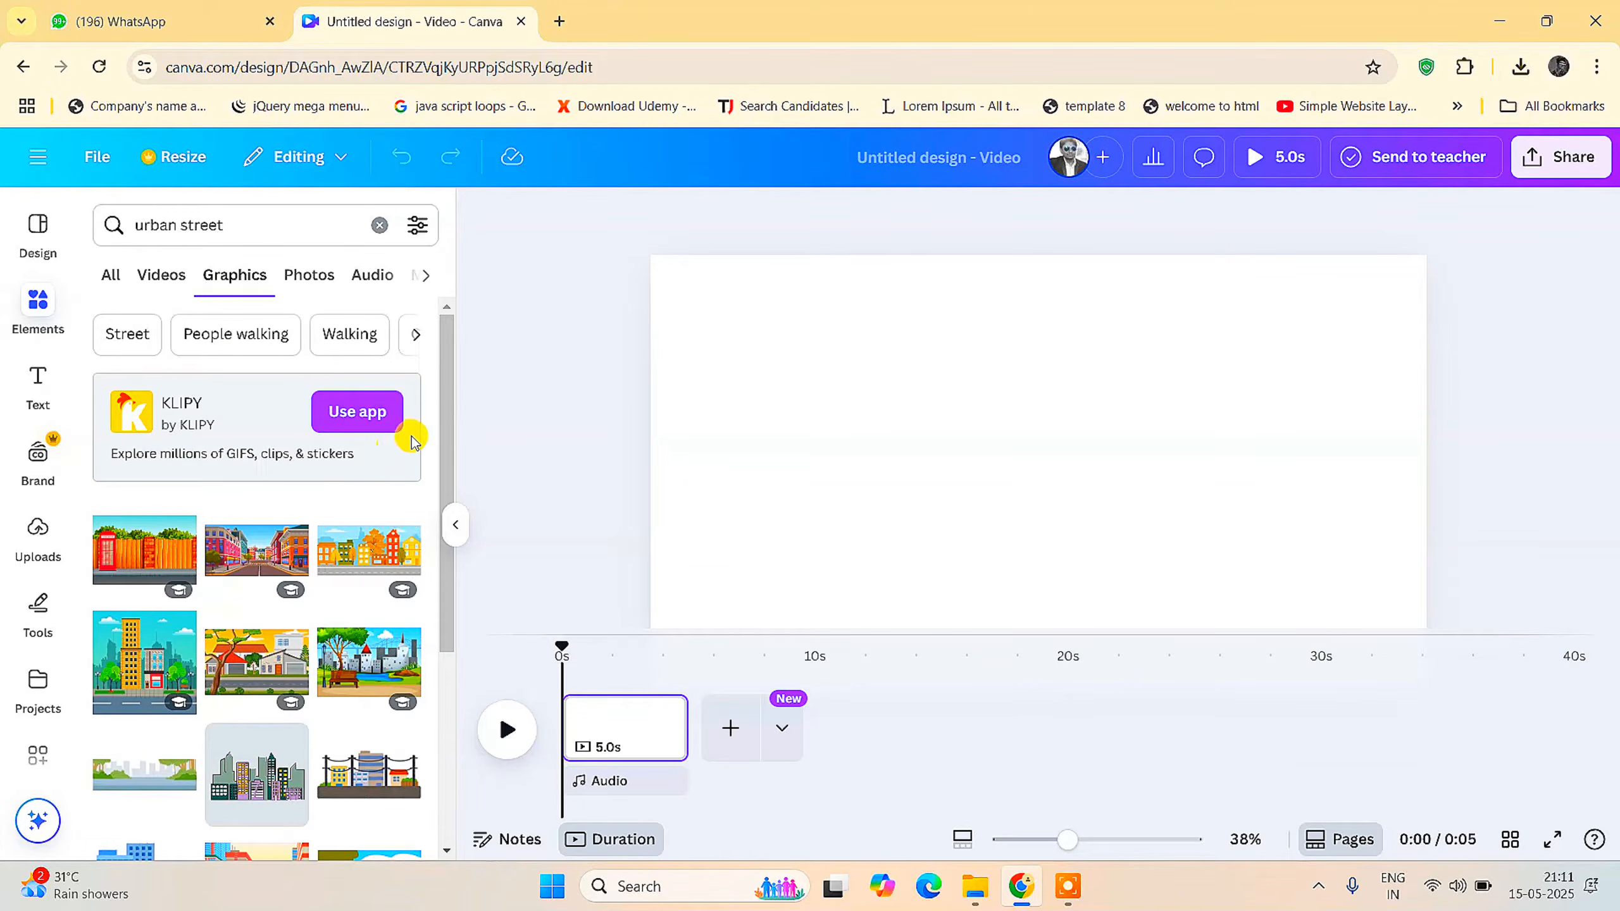
Browse the urban street graphics and add the red telephone booth with wooden fence scene to the first page
scroll(391, 590, "down", 5)
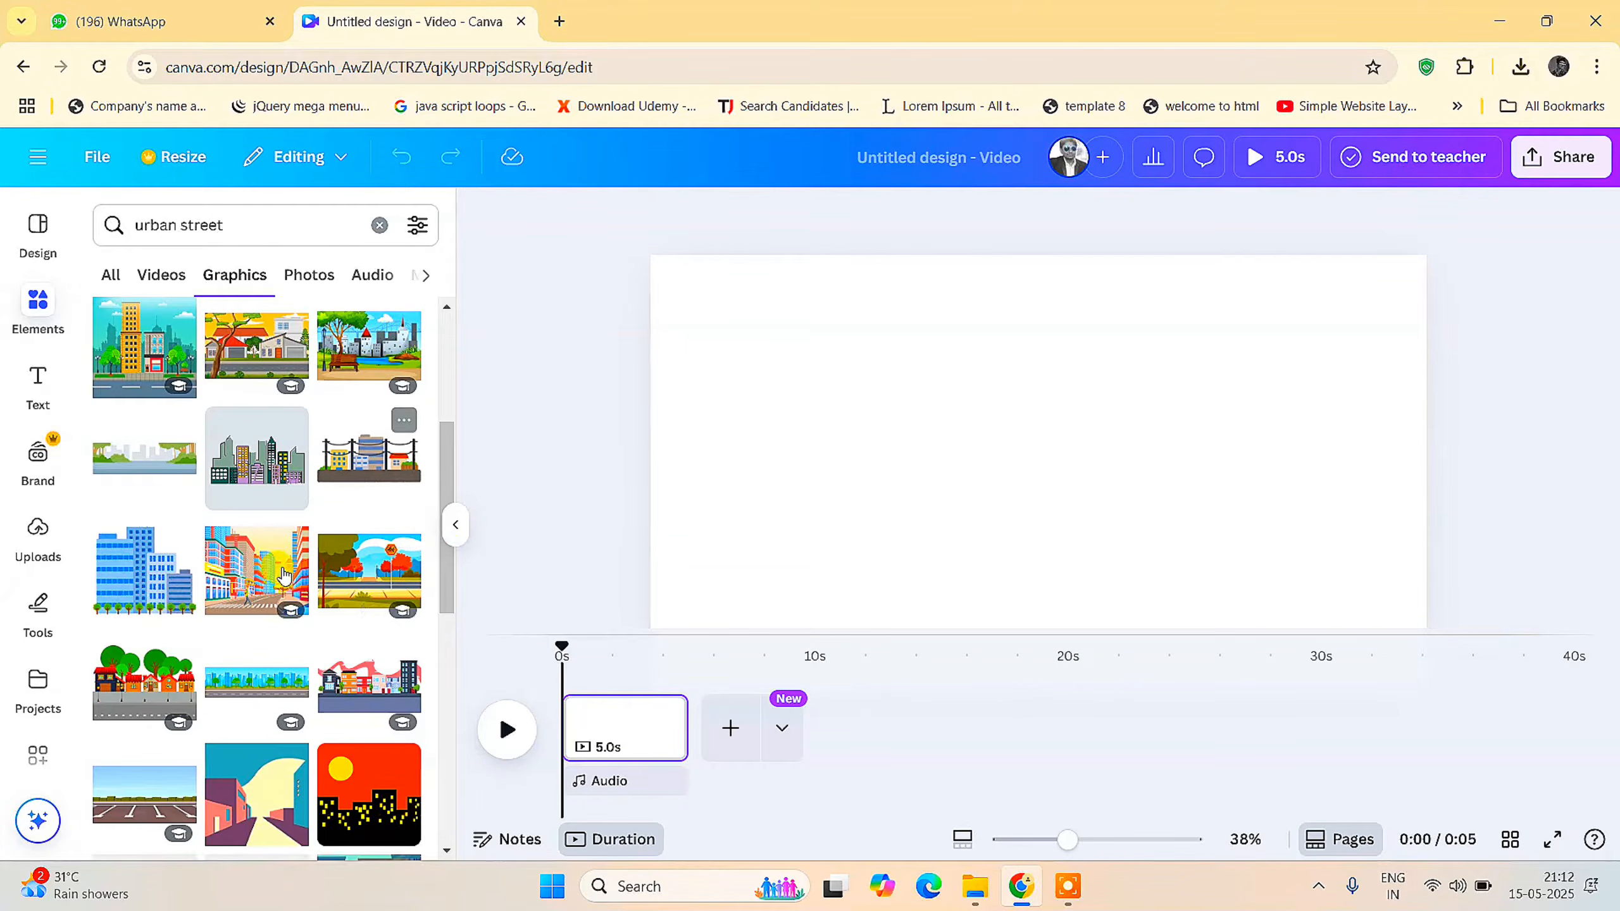
scroll(396, 507, "down", 1)
scroll(396, 508, "down", 6)
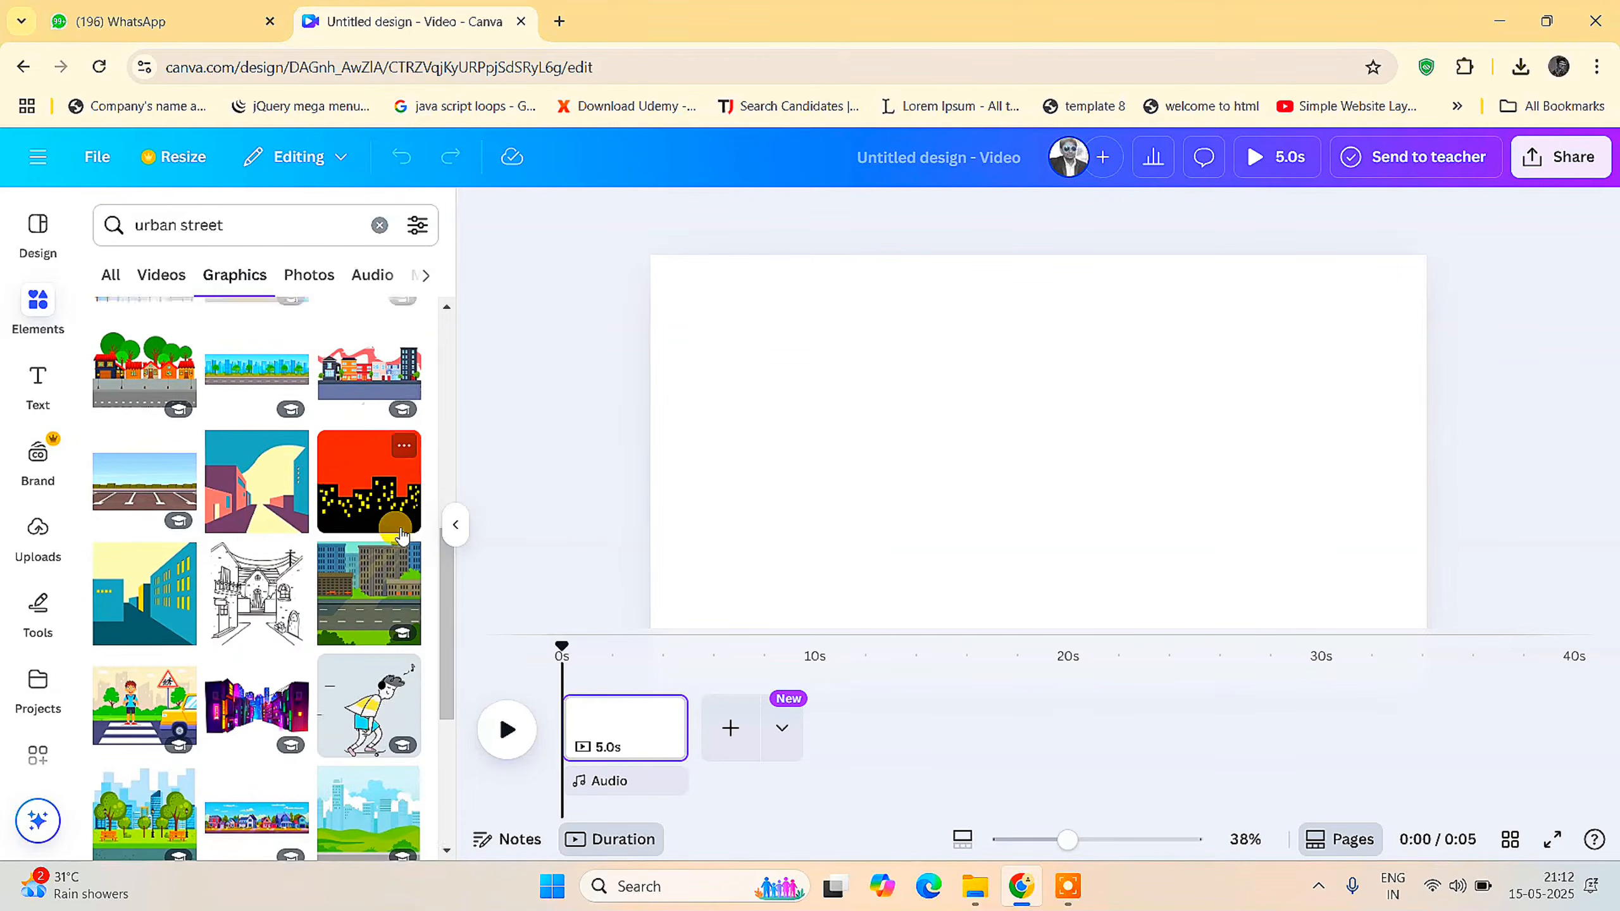
scroll(364, 492, "down", 5)
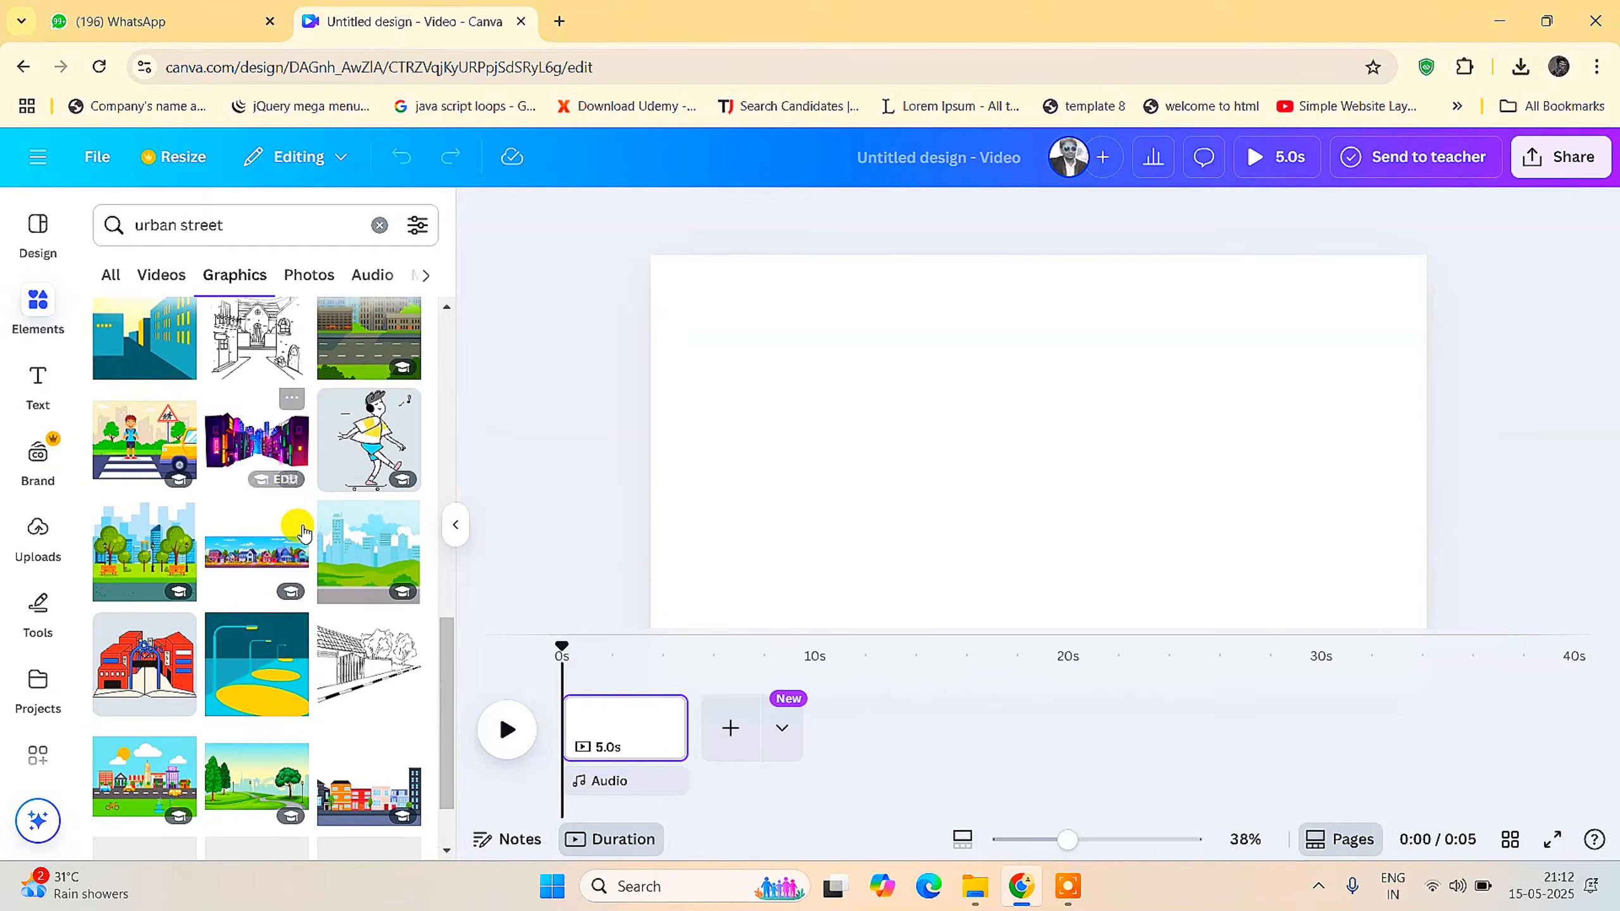
scroll(302, 546, "down", 2)
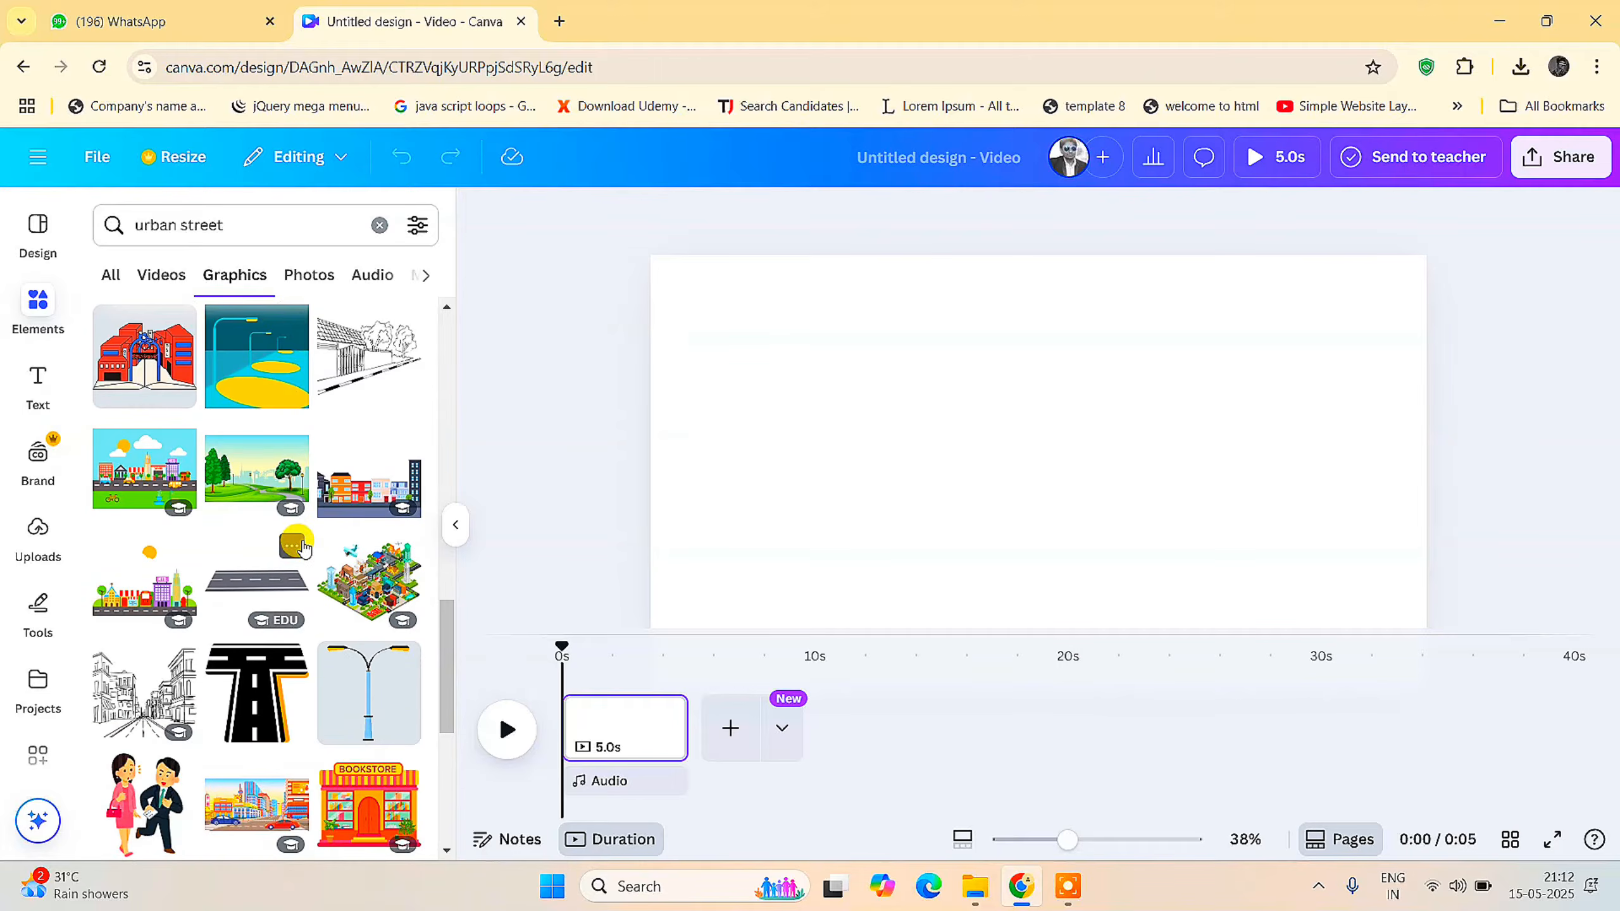
scroll(306, 546, "up", 1)
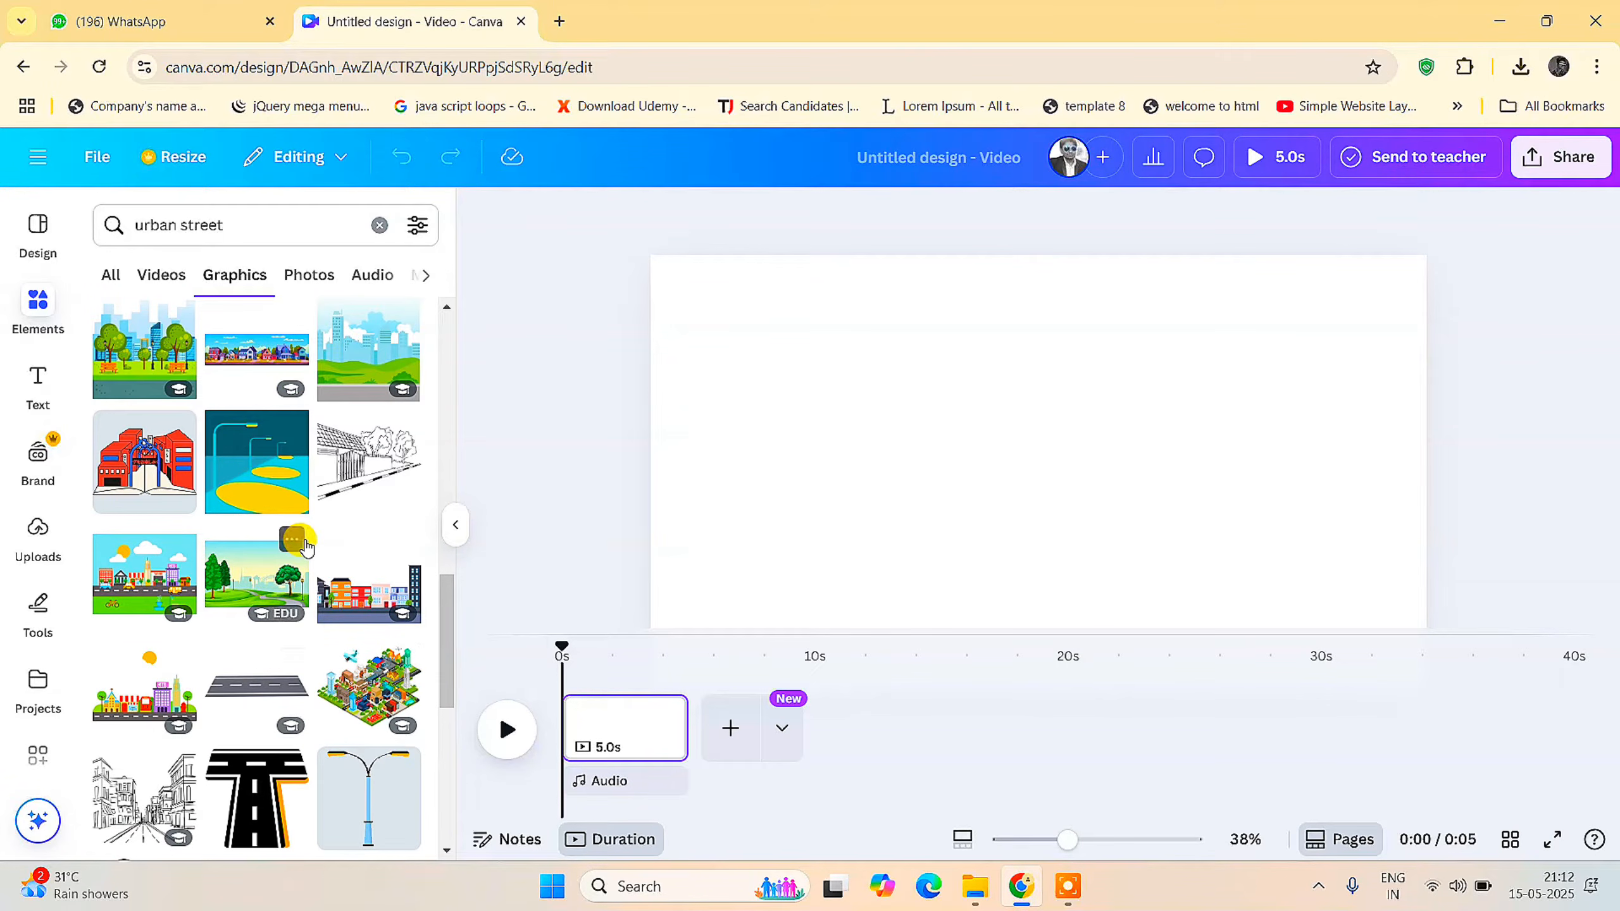
scroll(300, 537, "up", 10)
scroll(320, 531, "up", 4)
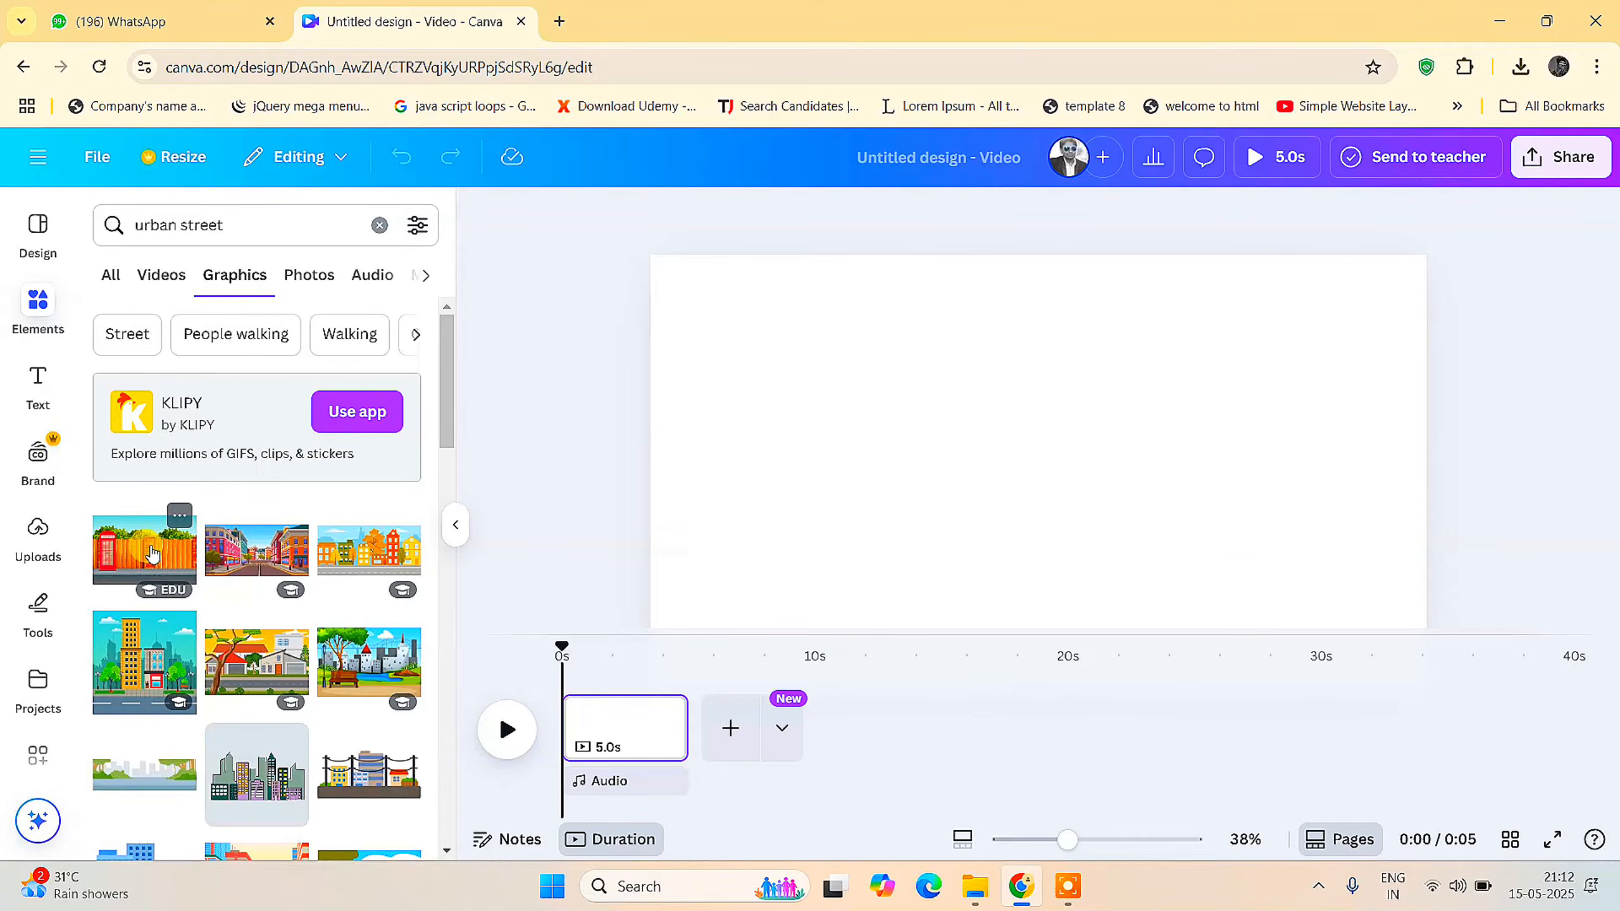
left_click(152, 553)
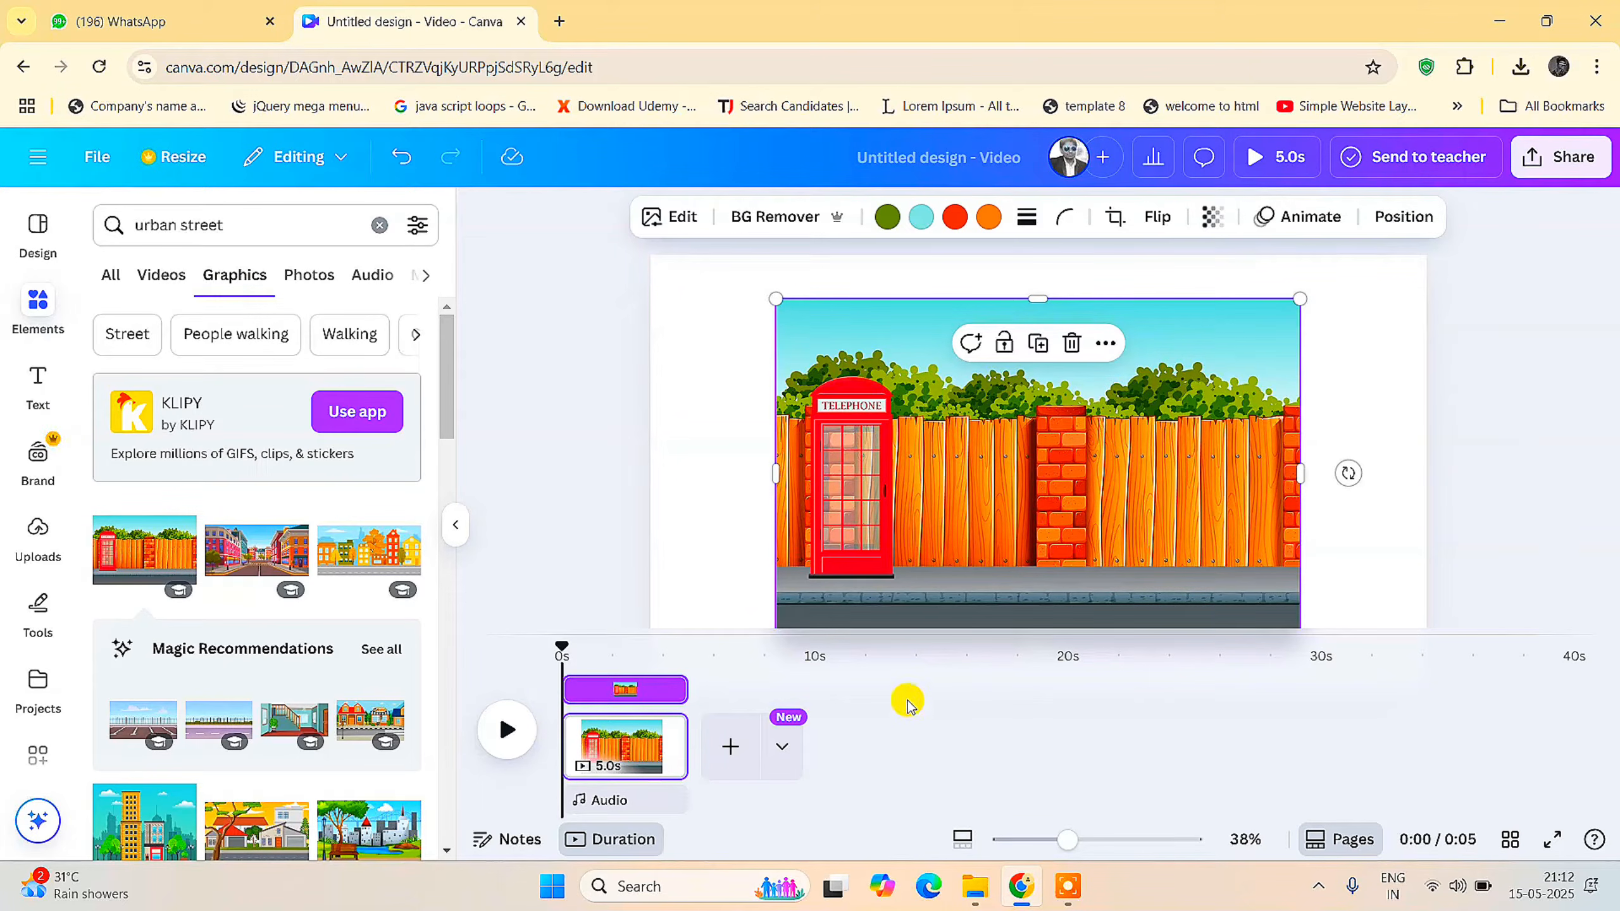
Stretch the telephone booth scene on all four sides so it fills the whole first page
left_click_drag(904, 633, 930, 749)
left_click(931, 748)
left_click(957, 528)
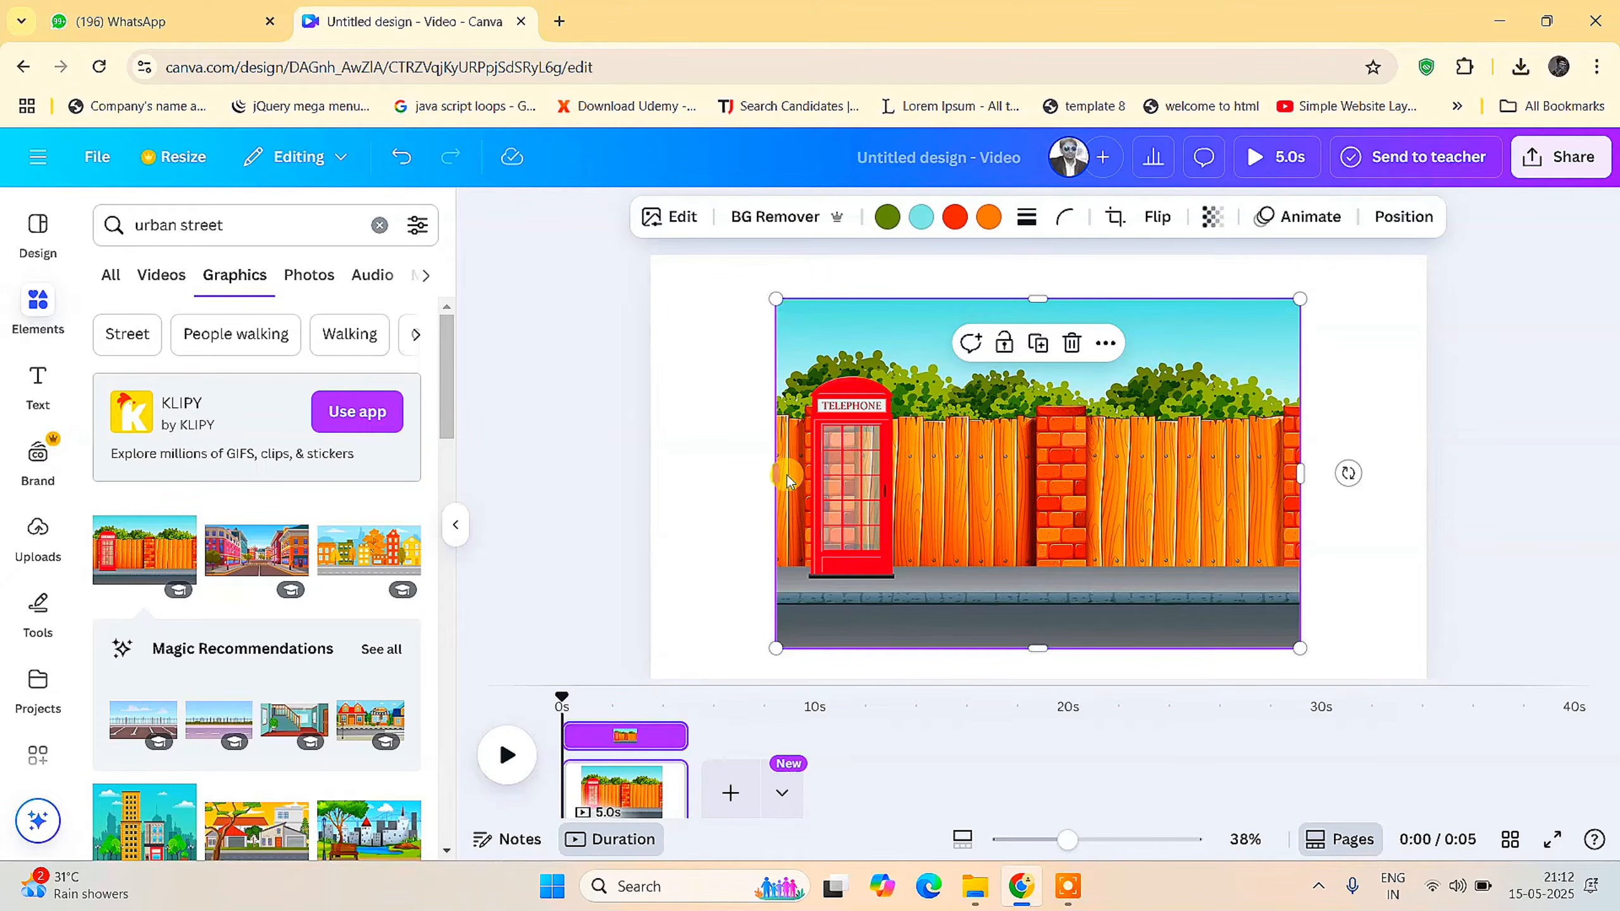
left_click_drag(774, 475, 649, 473)
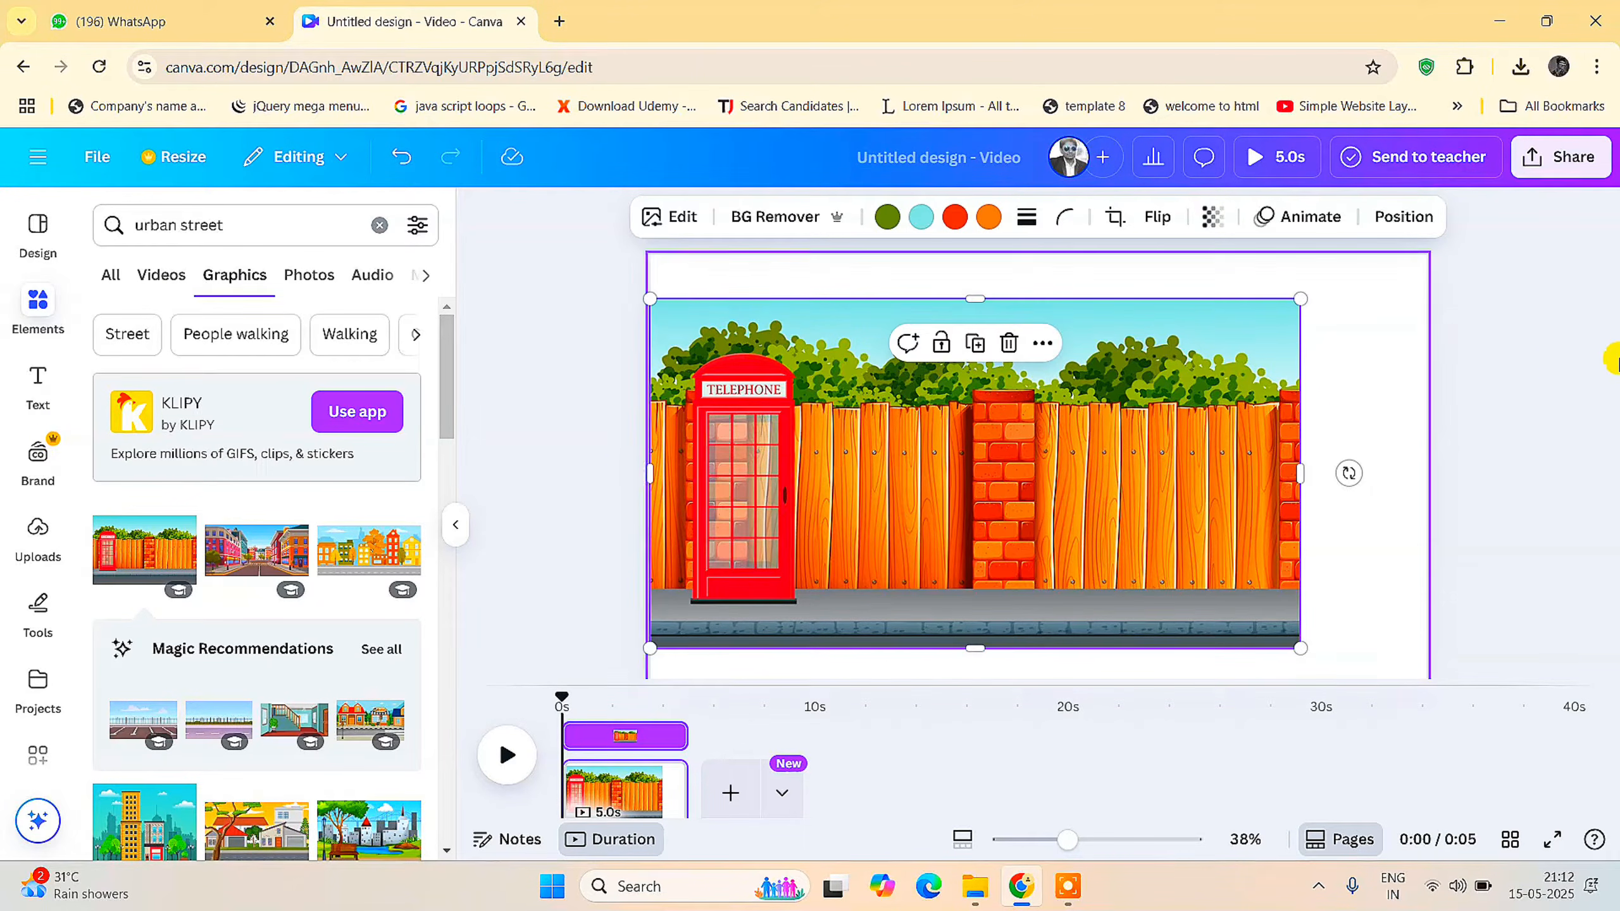
left_click_drag(1294, 466, 1426, 472)
left_click_drag(1024, 299, 1028, 255)
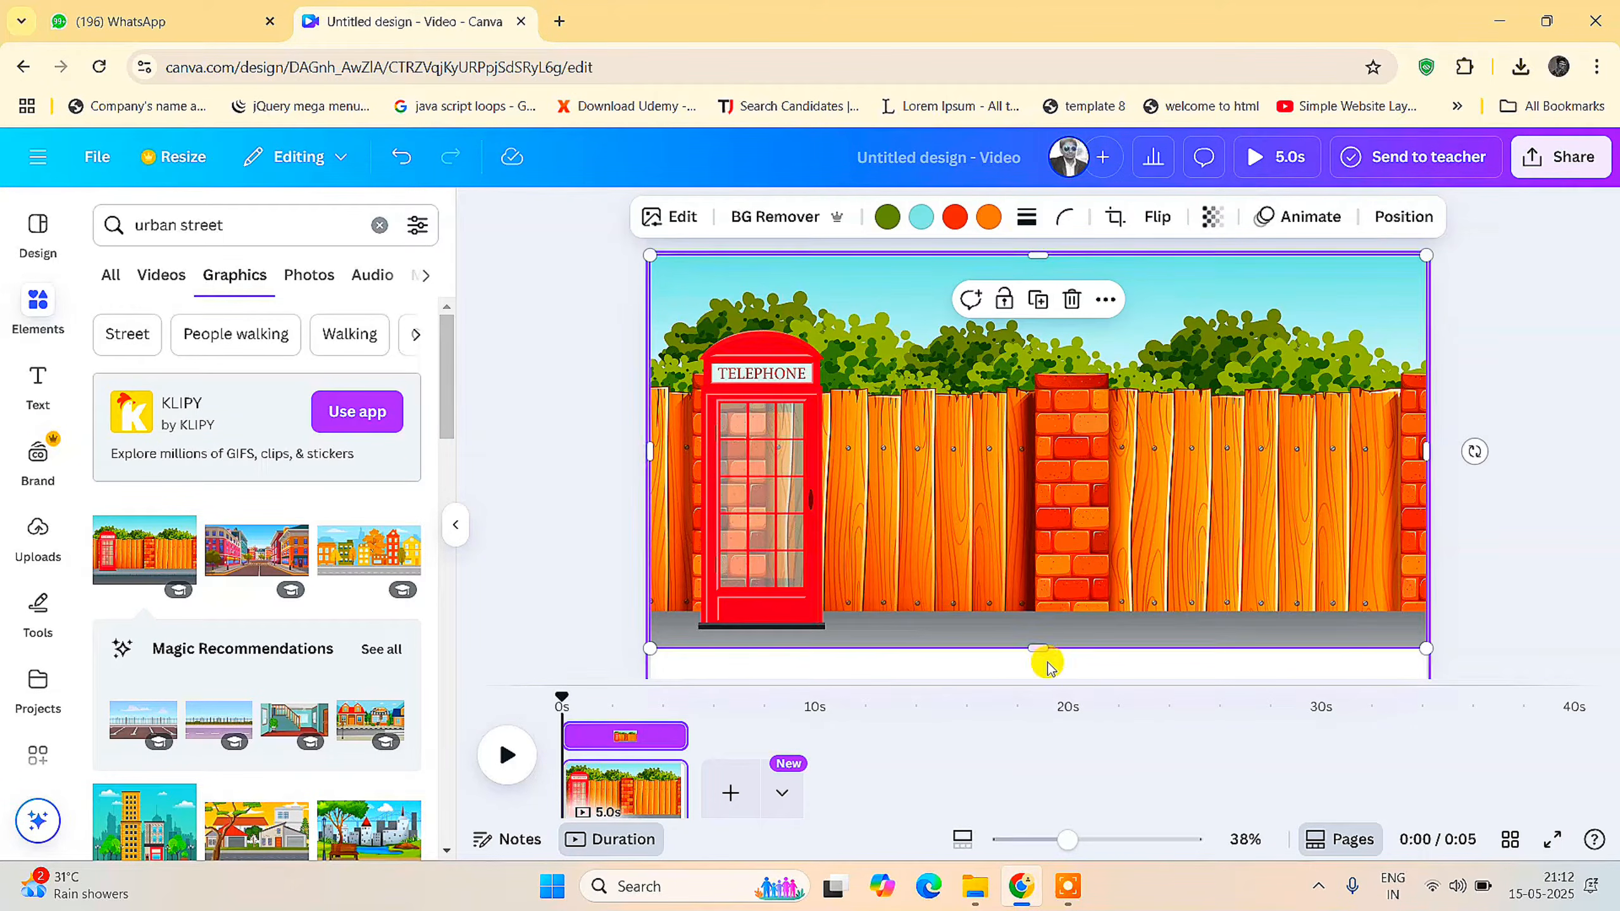
left_click_drag(1038, 650, 1046, 675)
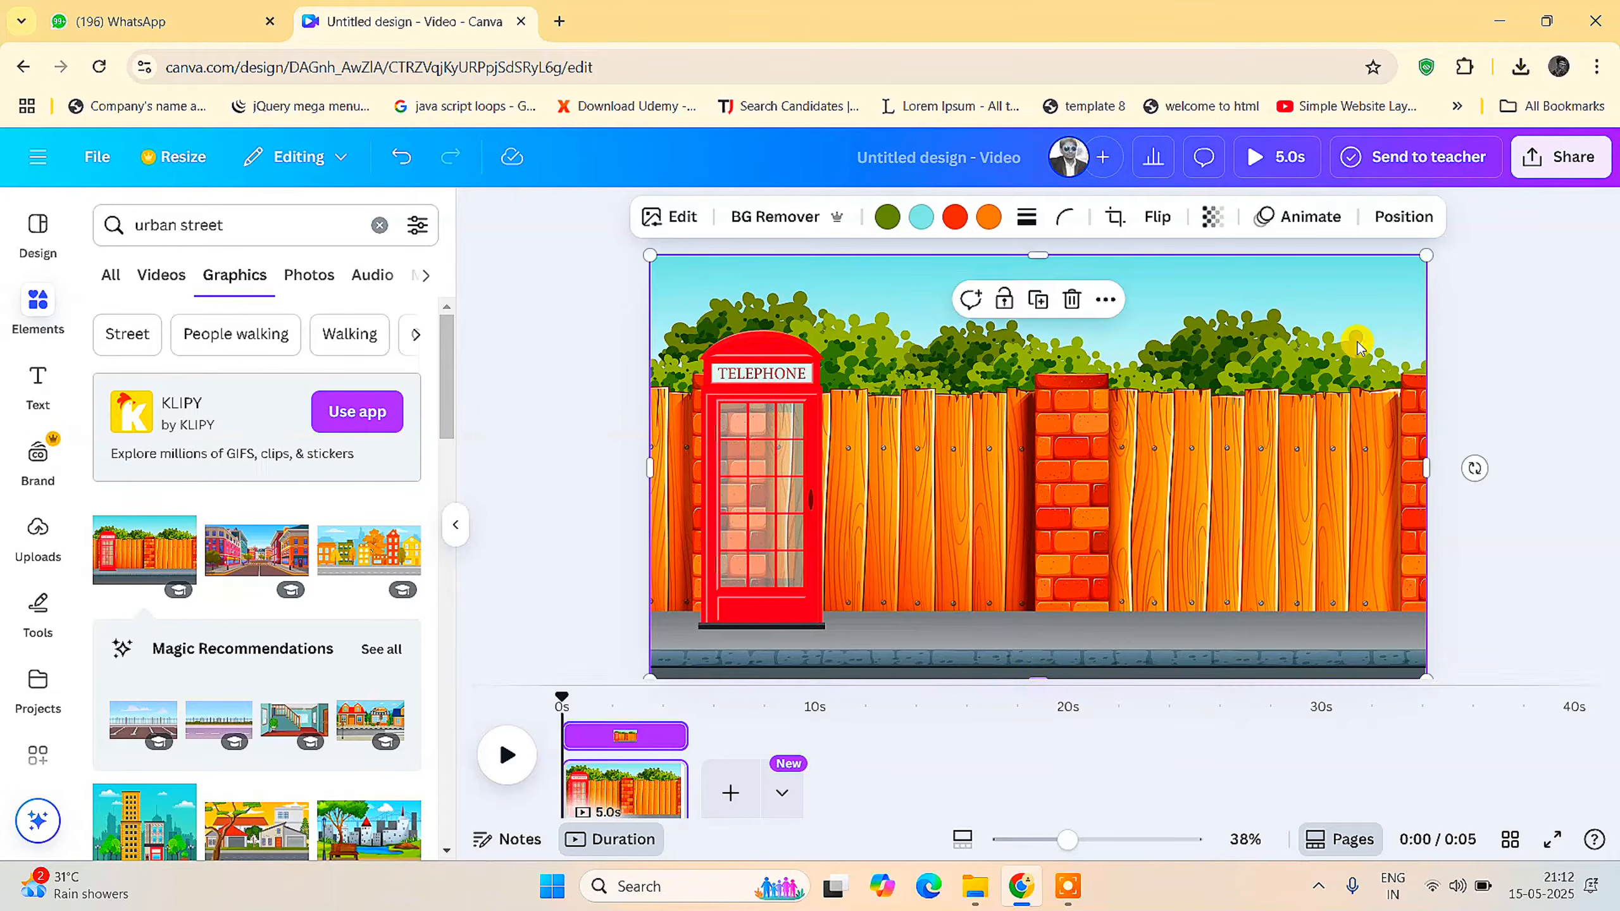
left_click(1499, 486)
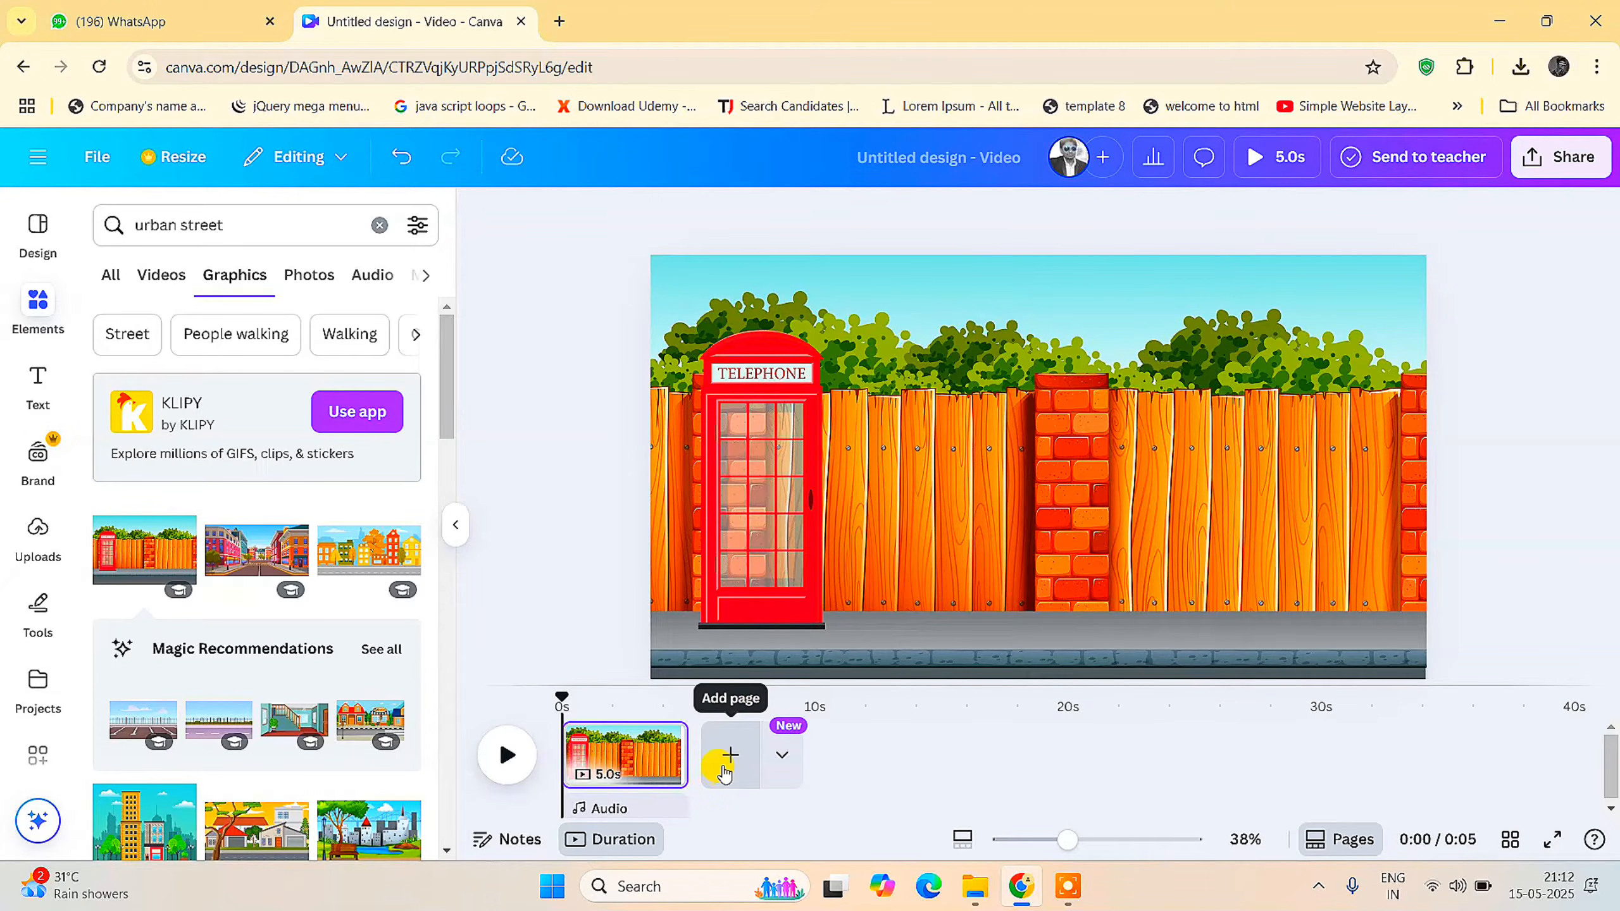
Add a second page and place the city street graphic with red and orange buildings on it
left_click(724, 765)
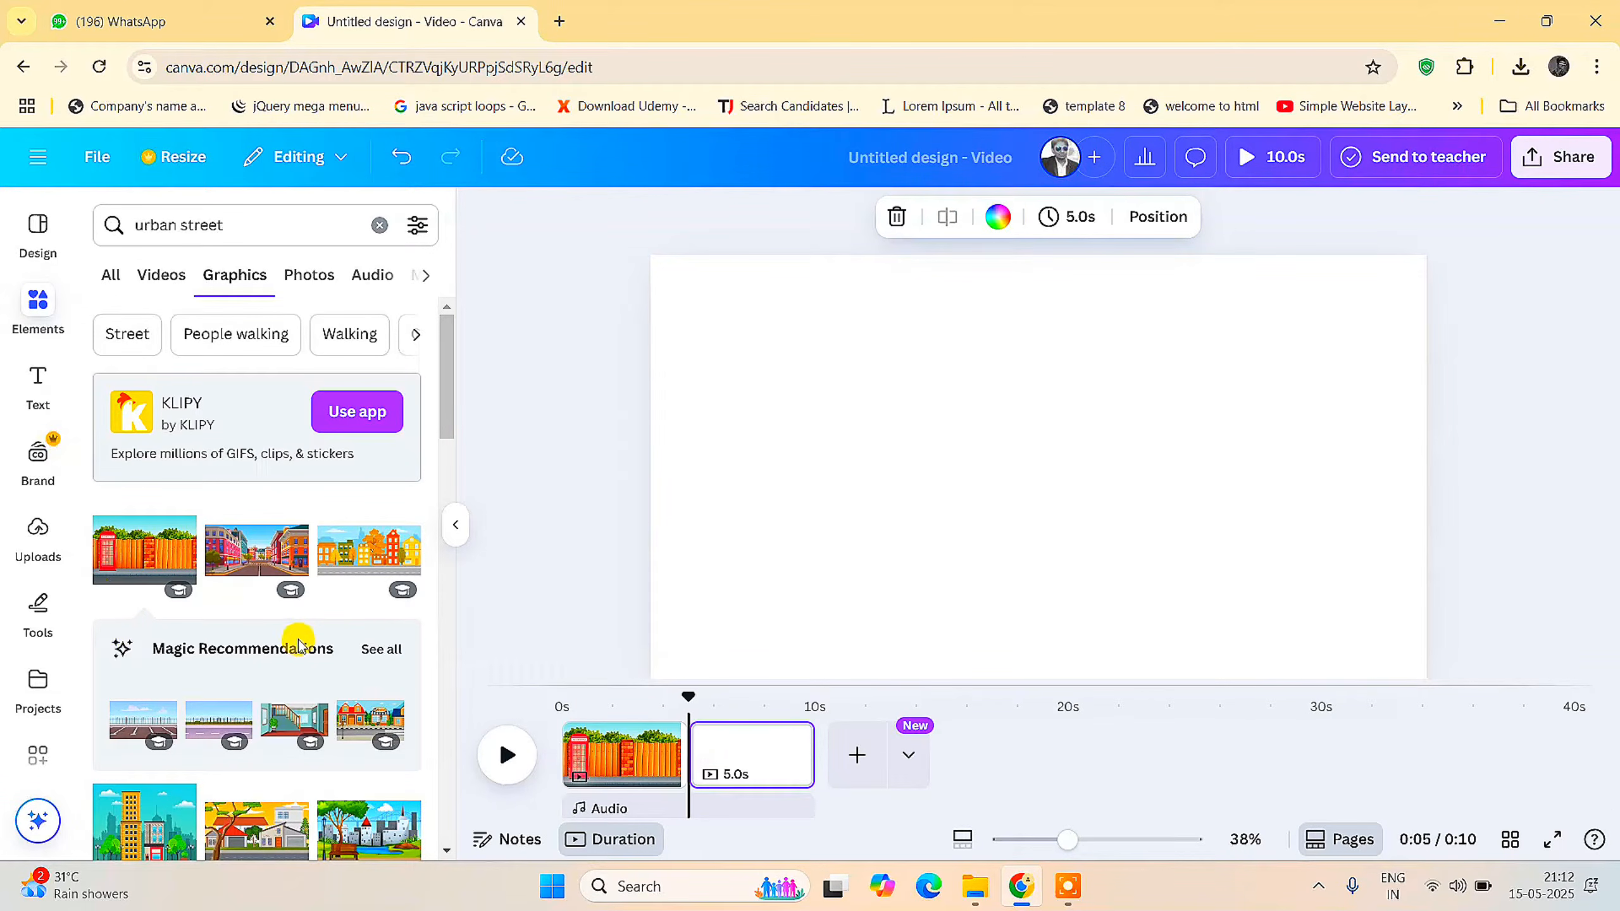
scroll(297, 637, "down", 3)
scroll(274, 505, "up", 1)
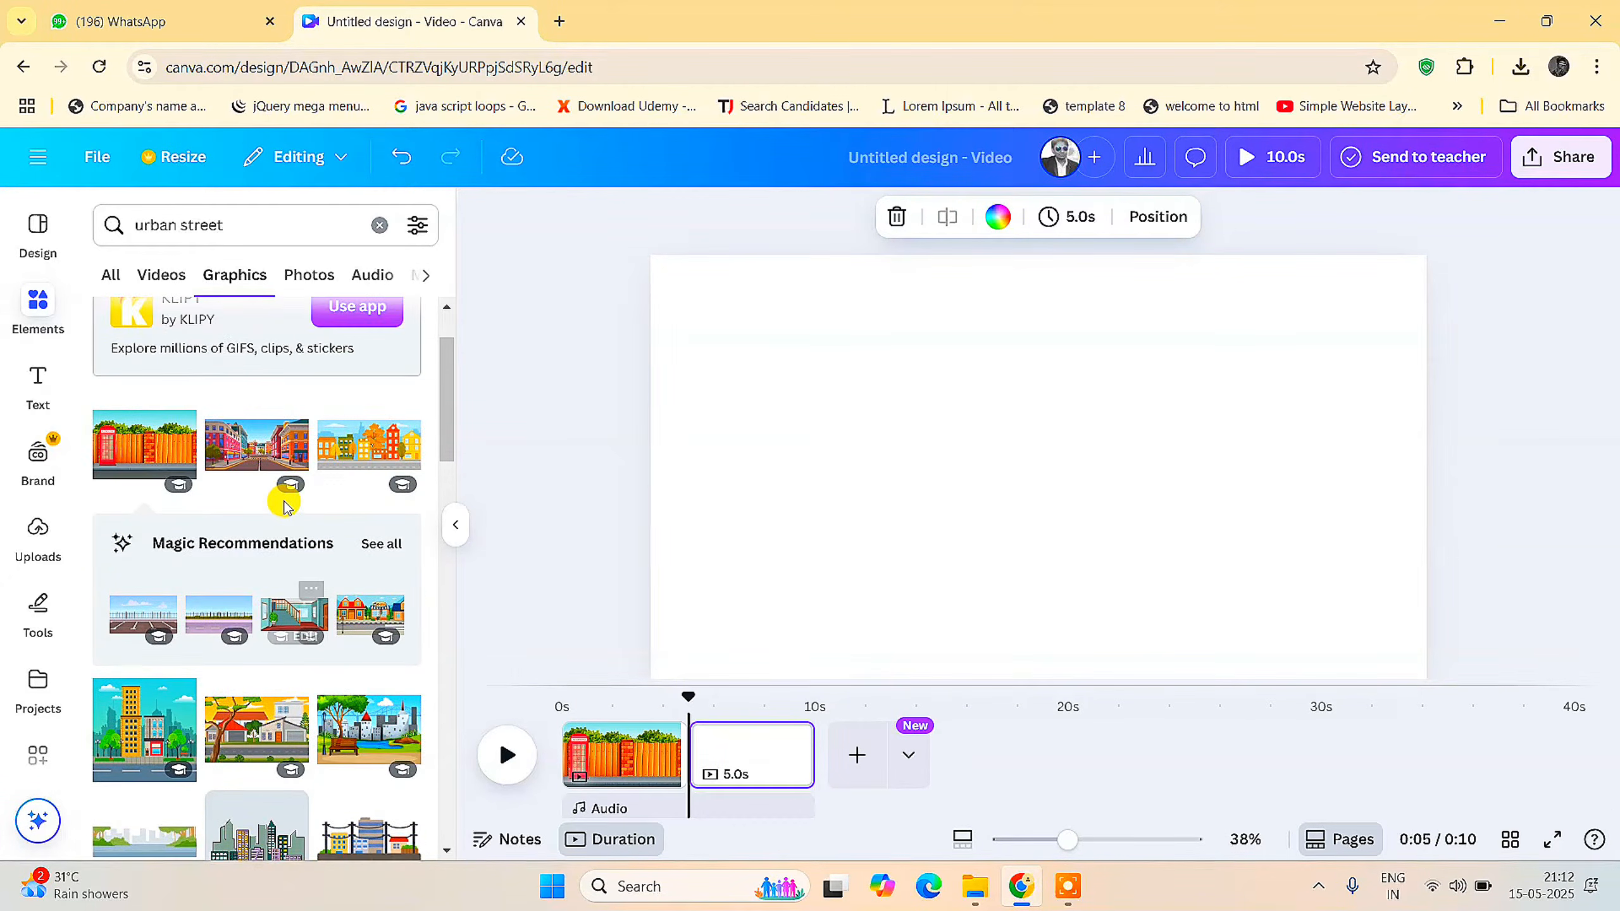
scroll(271, 481, "down", 2)
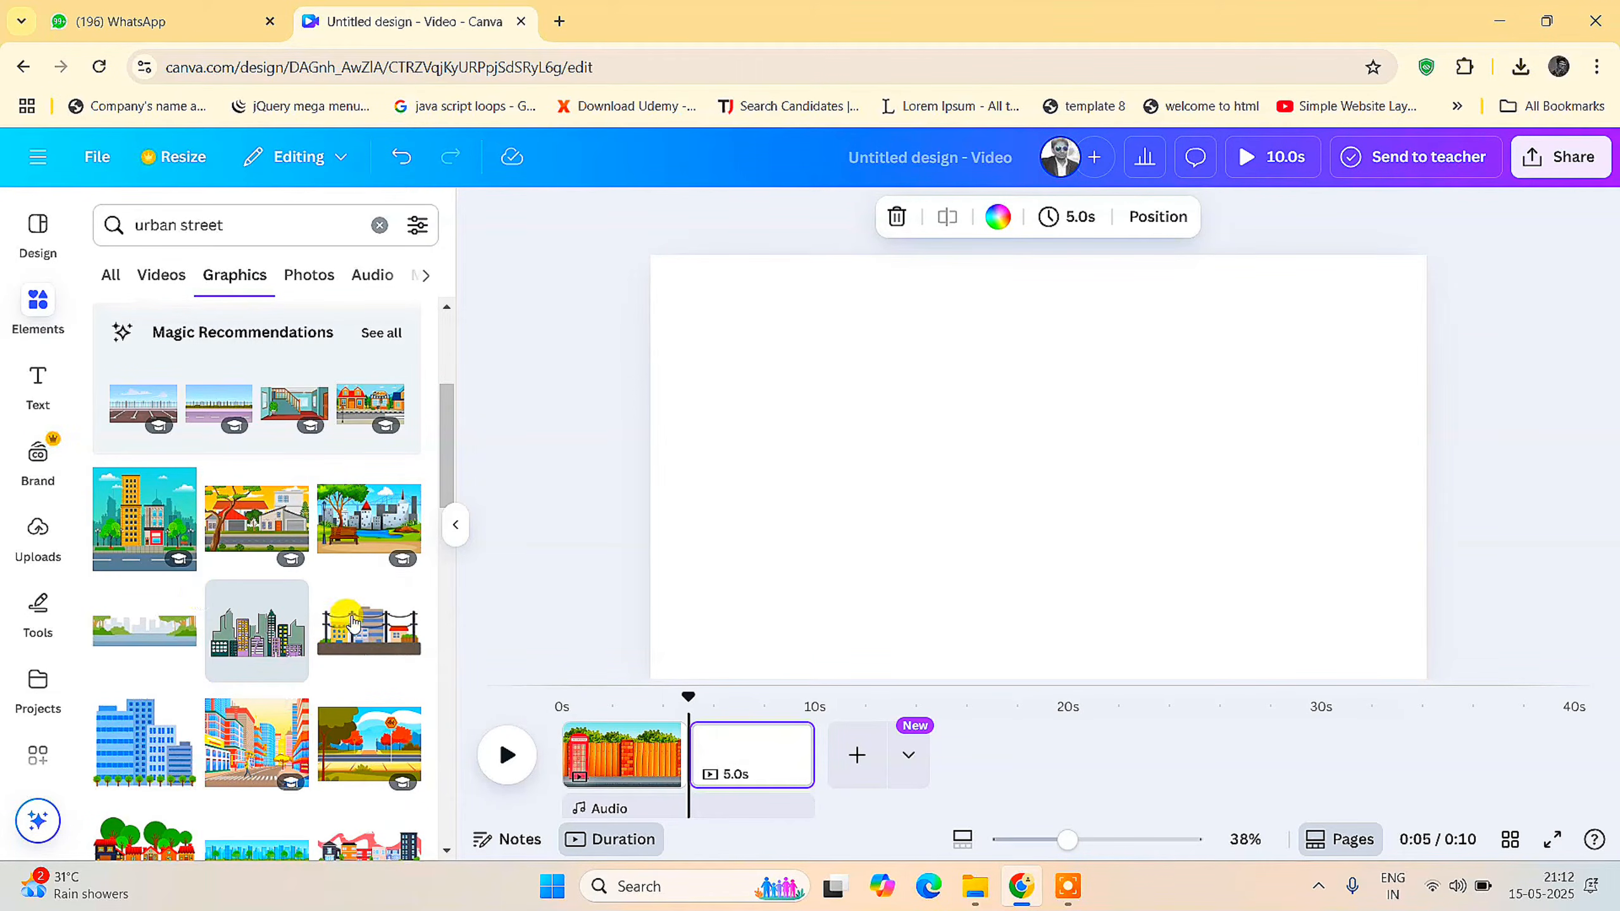
scroll(338, 600, "down", 1)
scroll(338, 600, "down", 1)
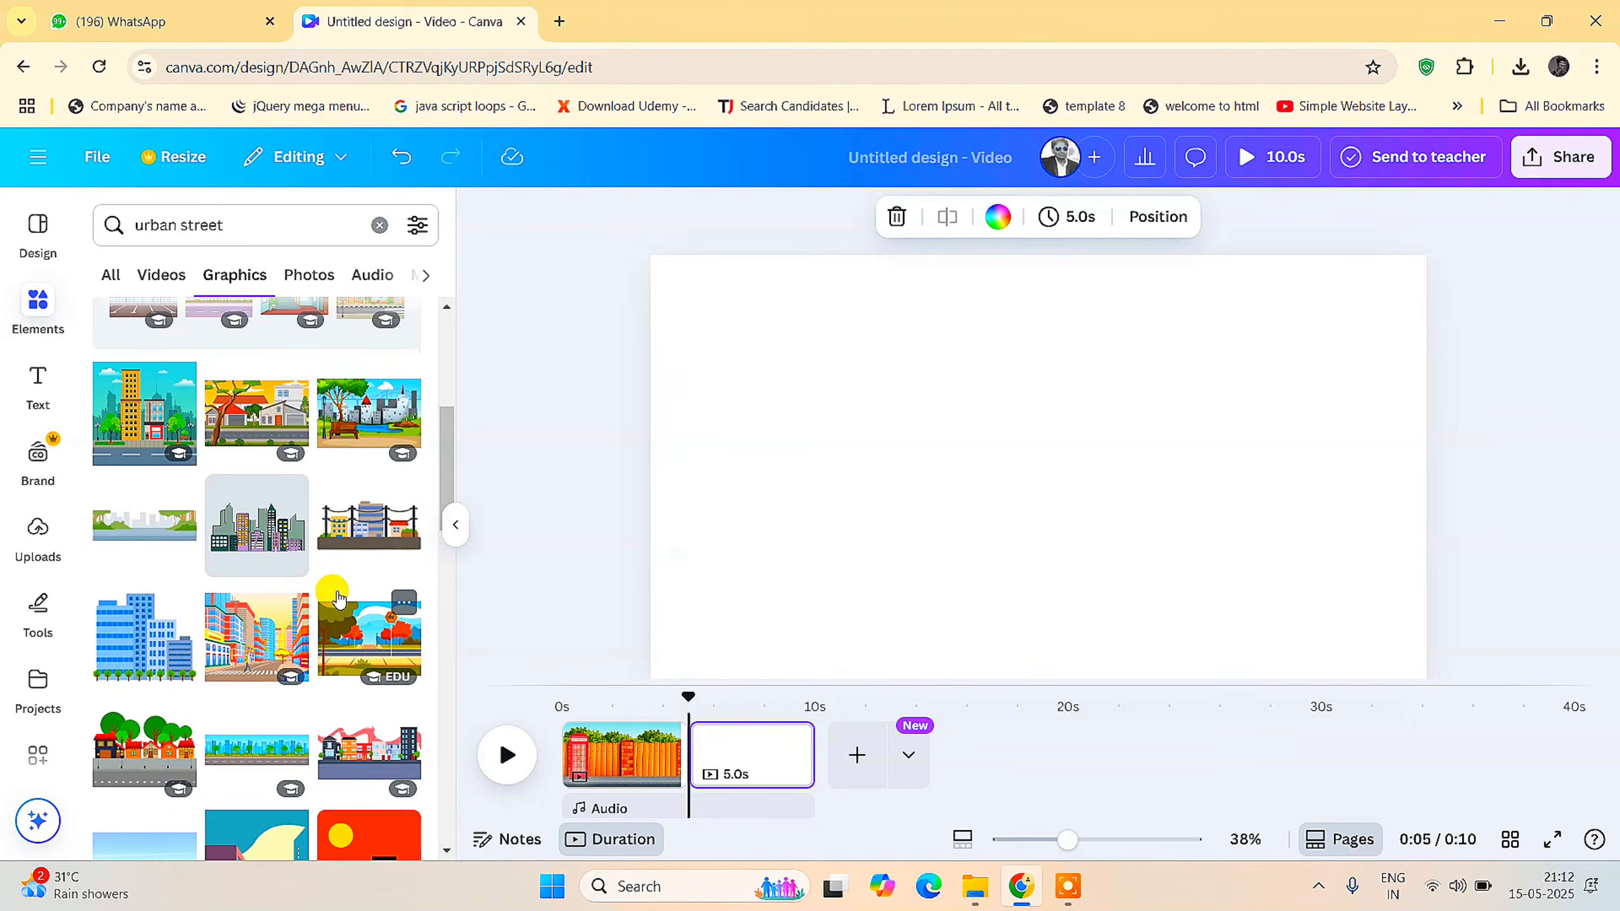
scroll(338, 600, "down", 3)
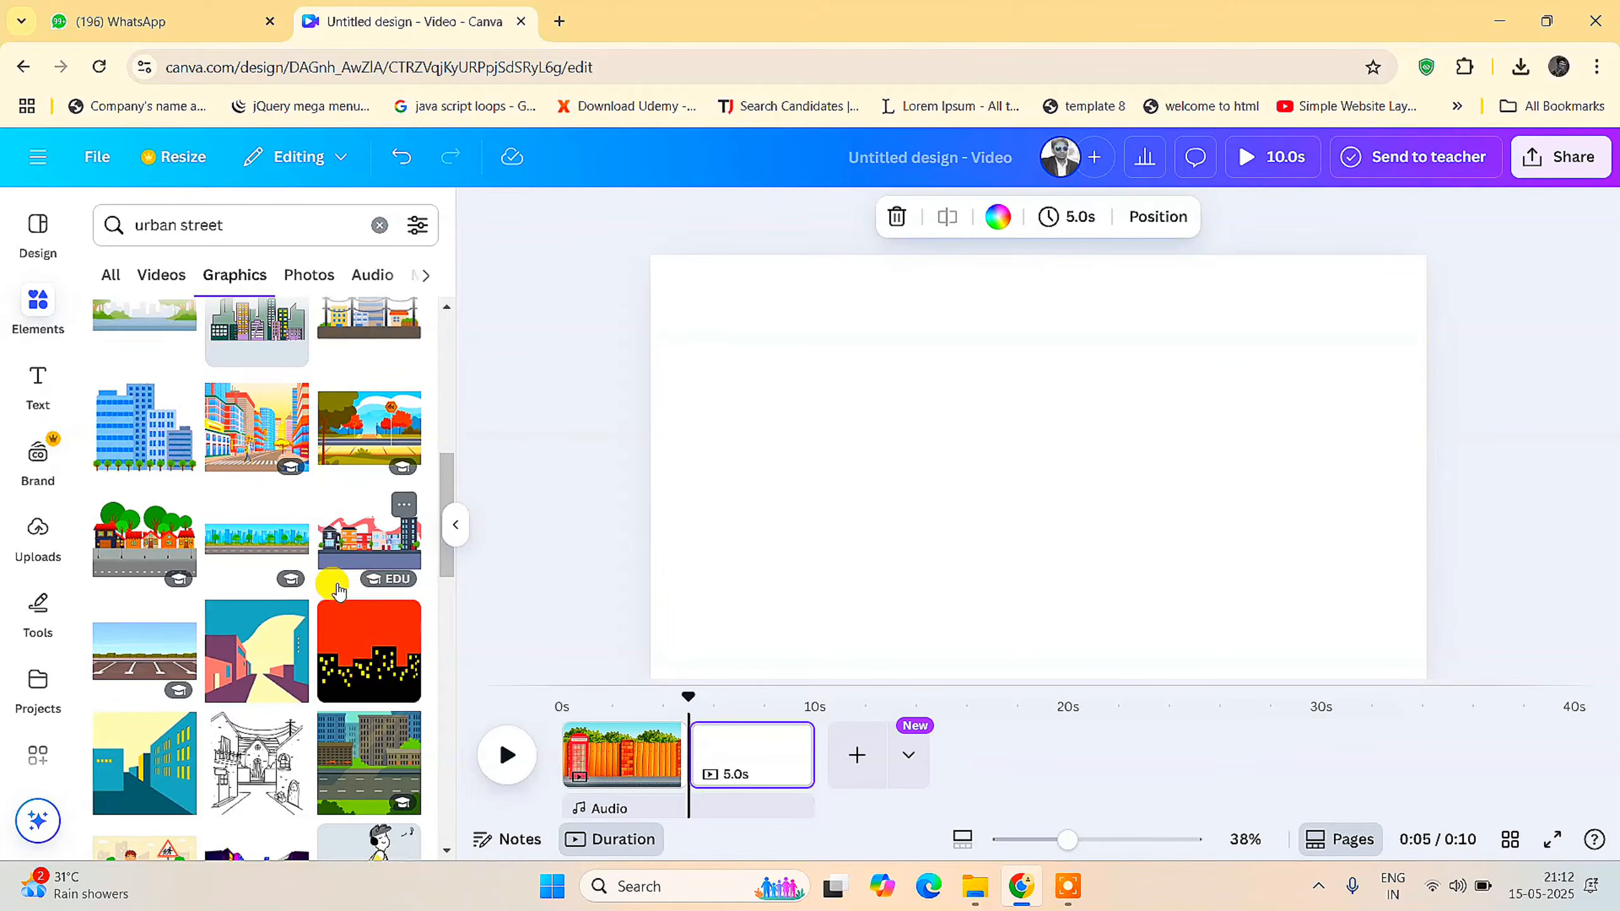
scroll(255, 734, "up", 6)
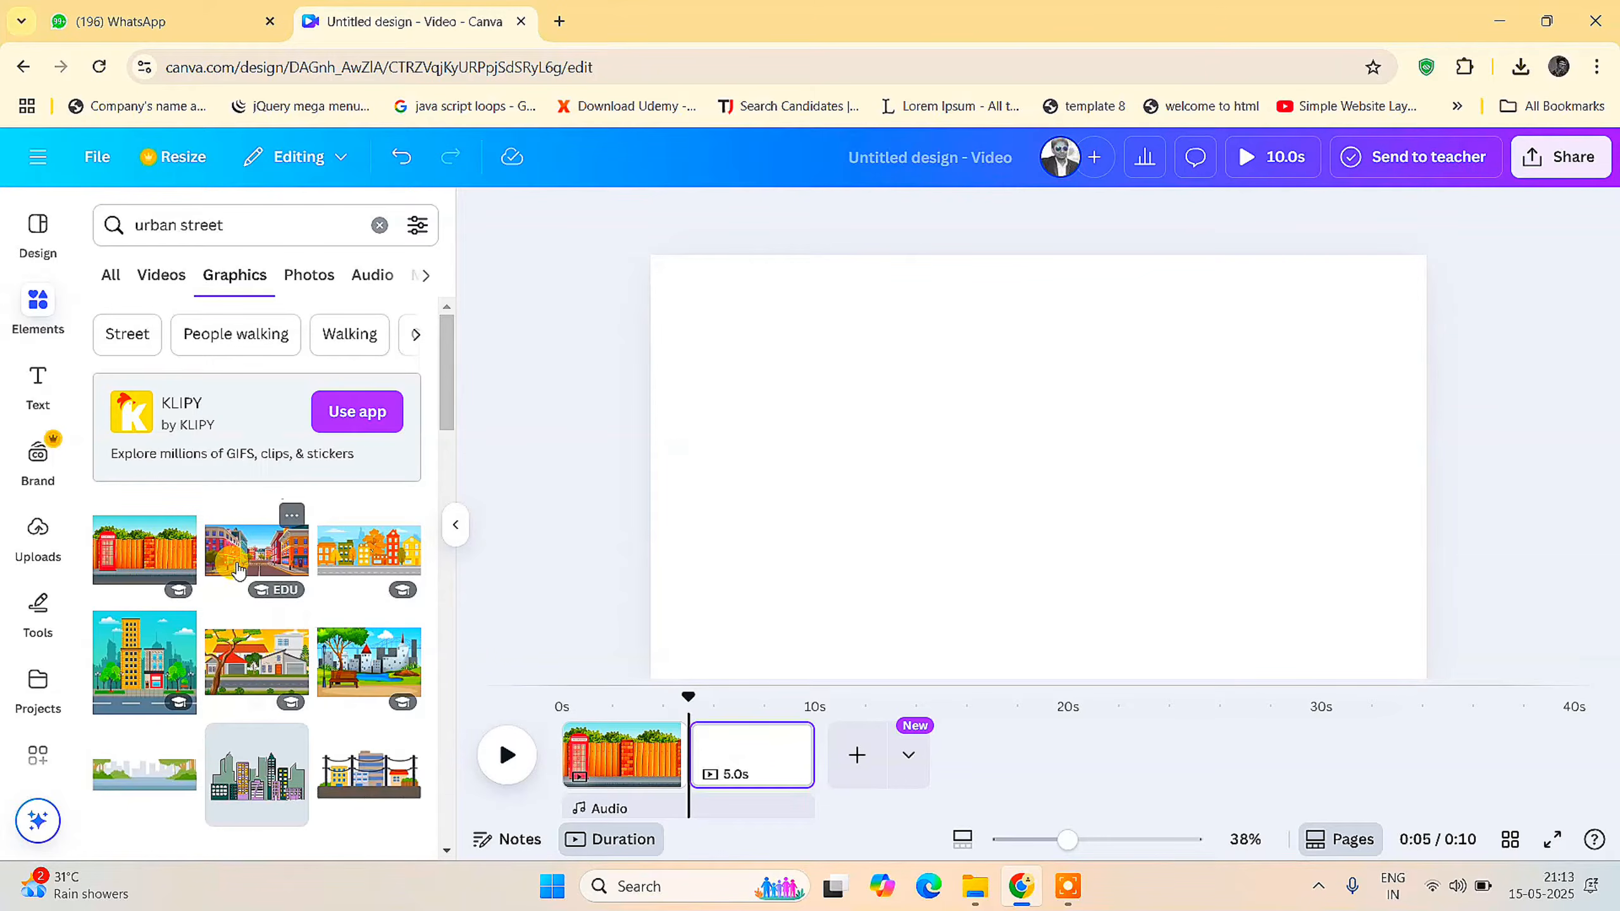
left_click(237, 566)
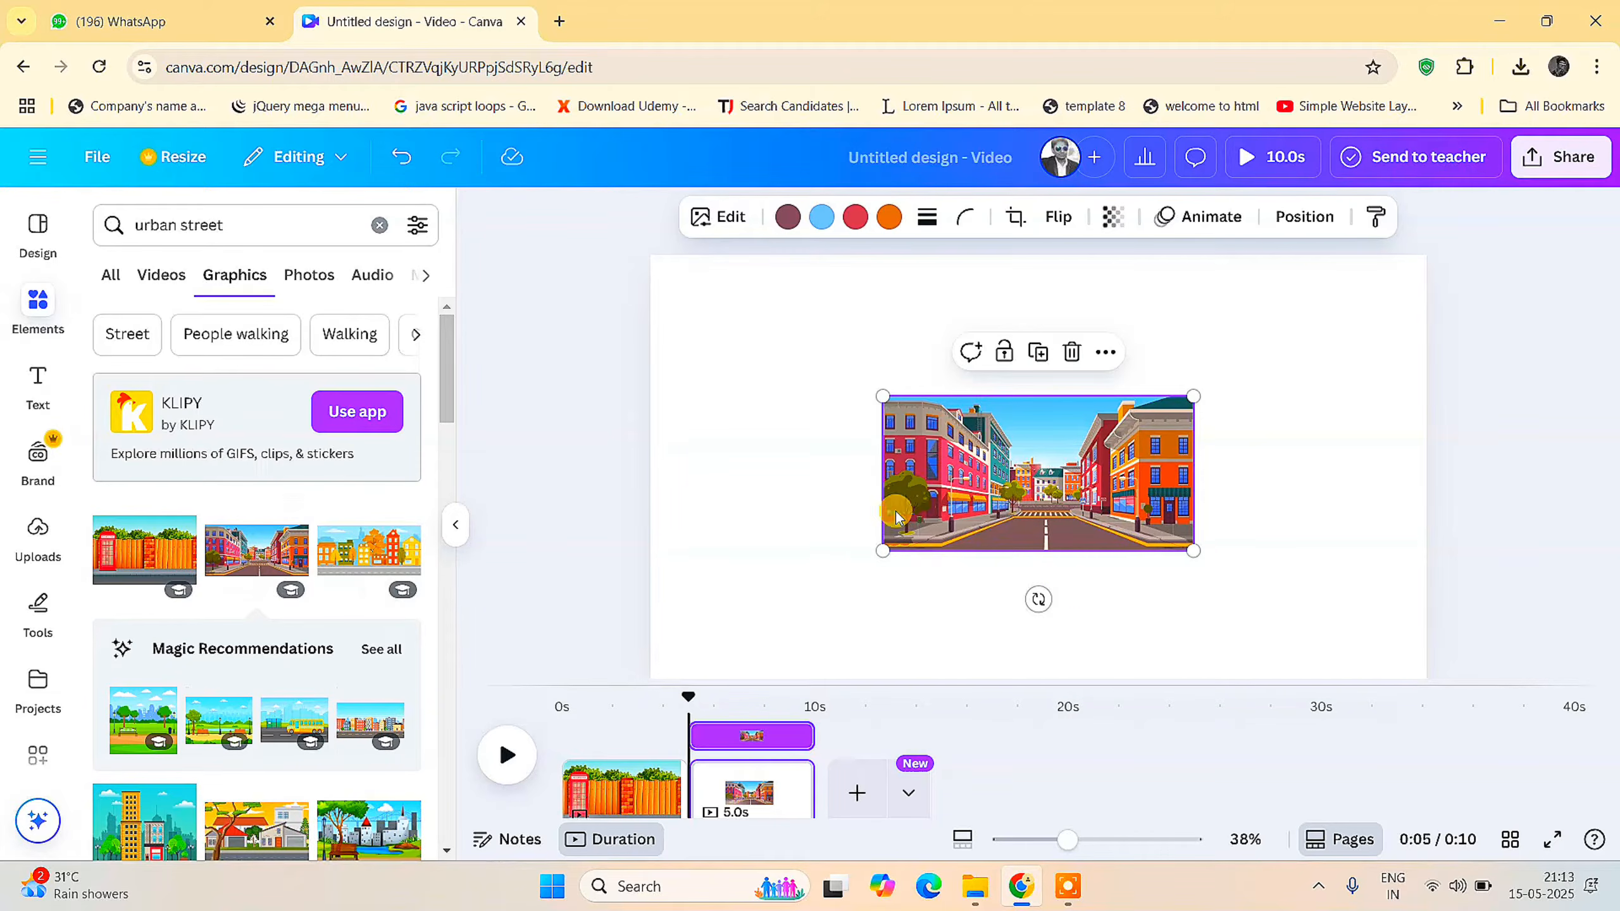
Enlarge and reposition the city street graphic so it covers the whole second page
left_click_drag(882, 397, 643, 277)
left_click_drag(1194, 550, 1435, 667)
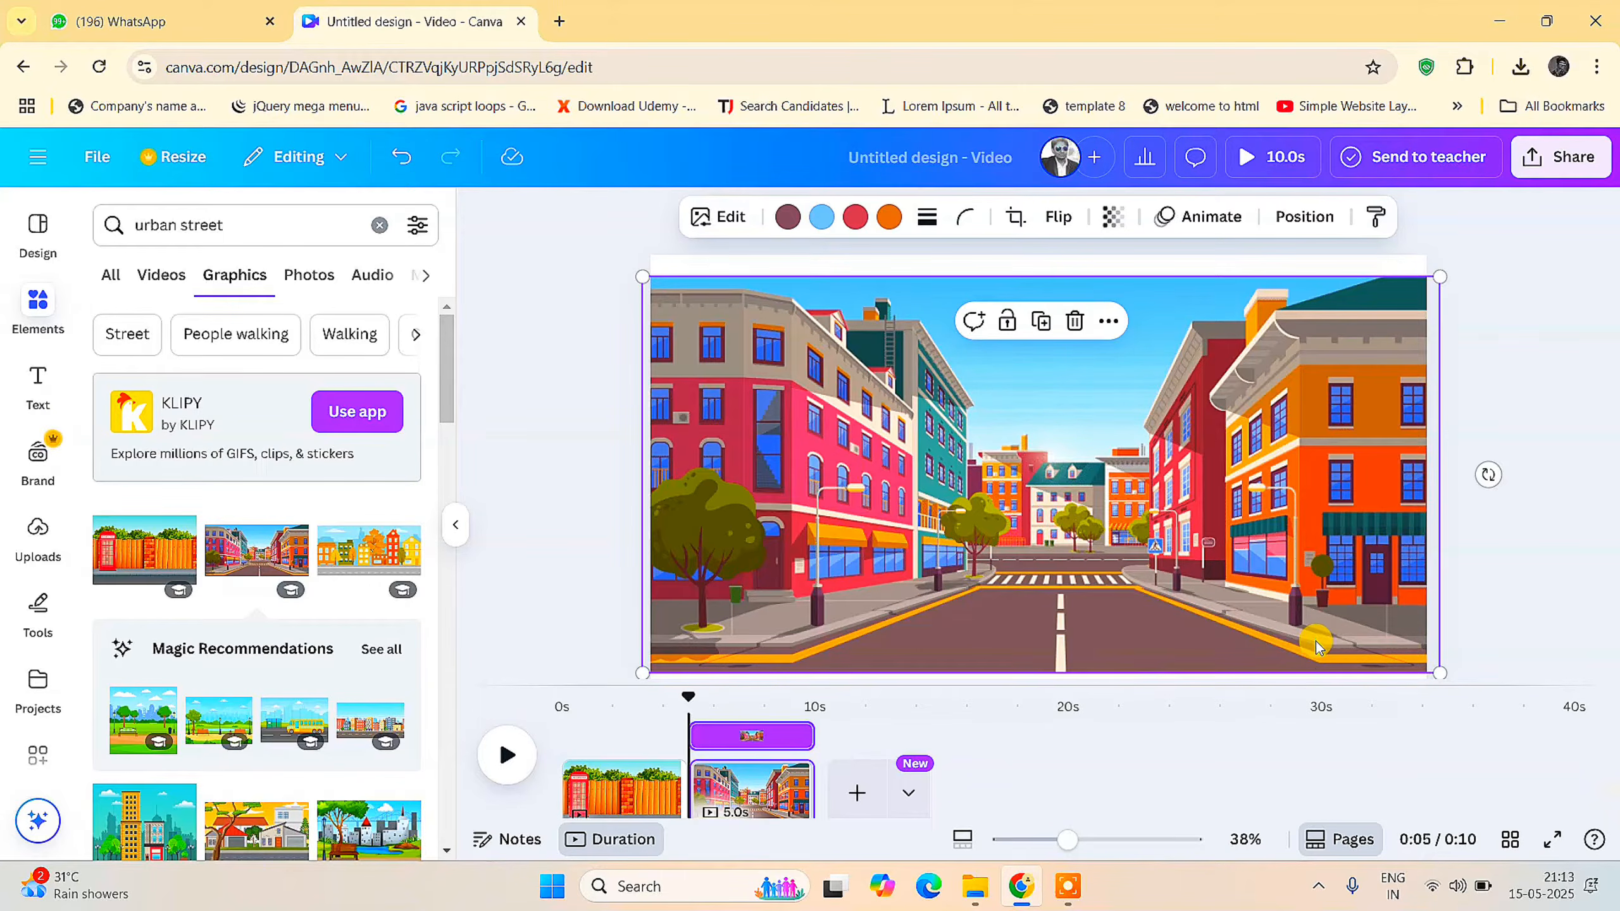
left_click_drag(1309, 634, 1312, 642)
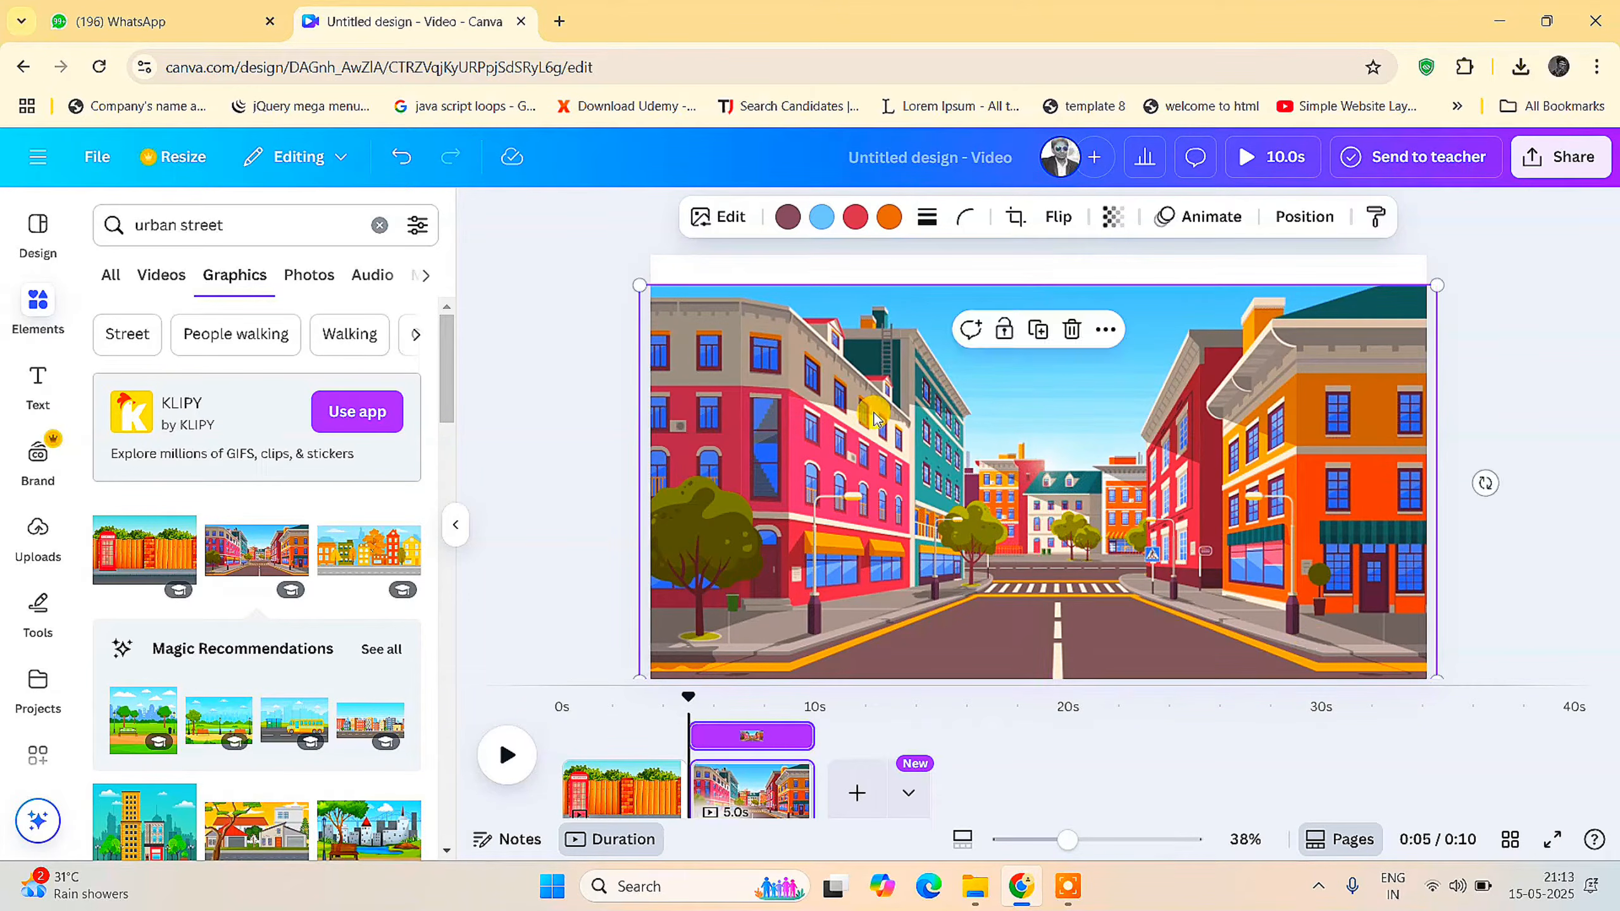
left_click_drag(640, 286, 607, 202)
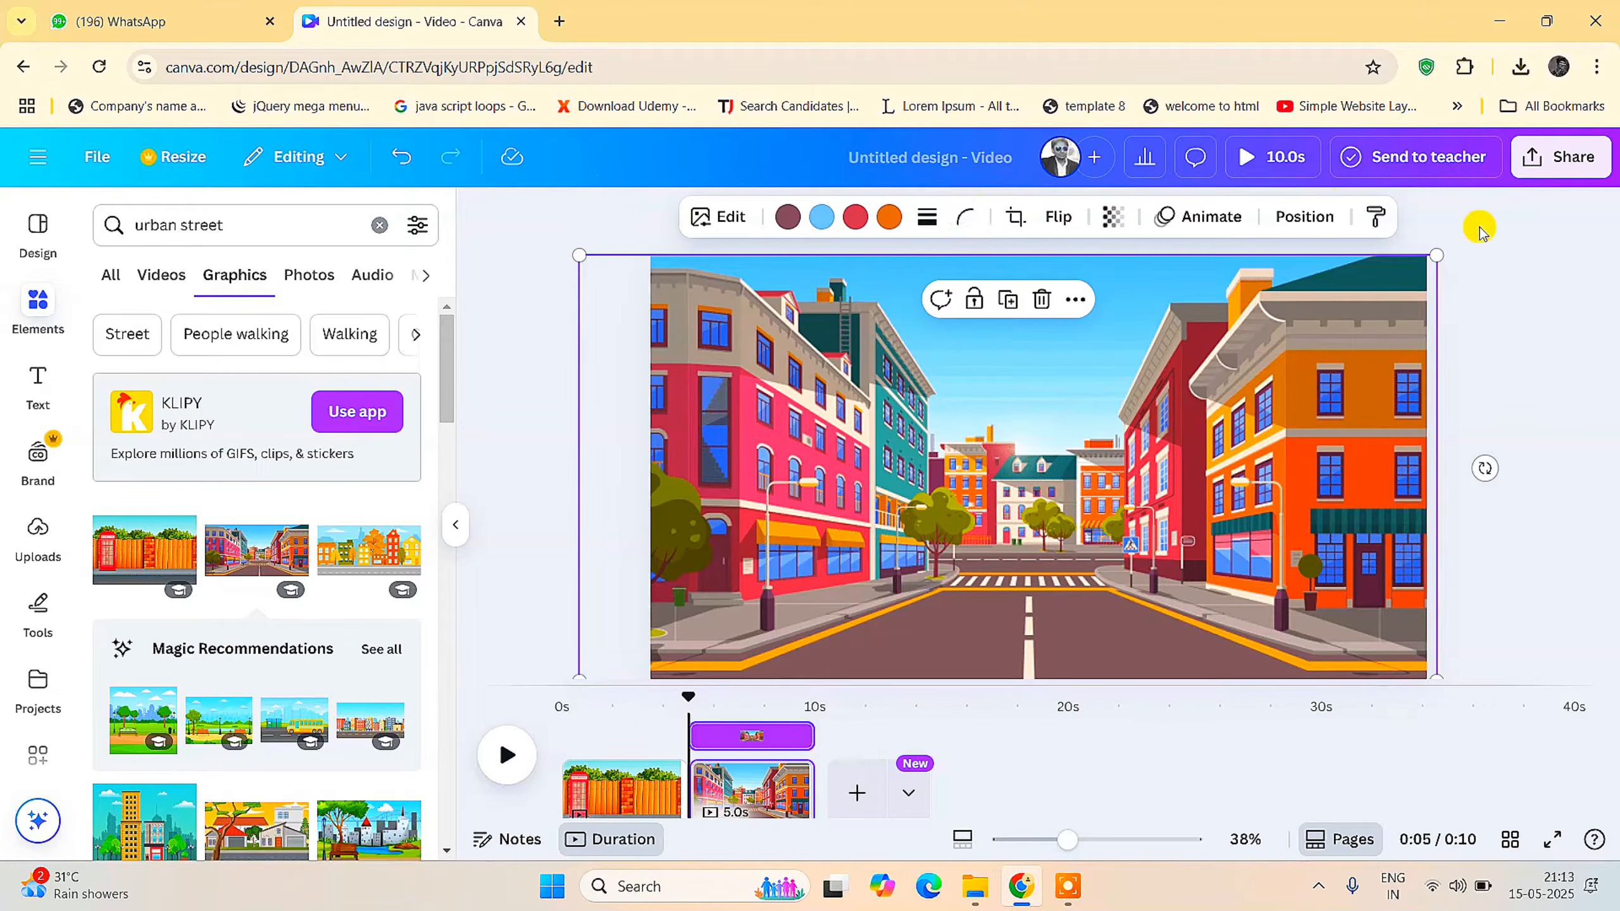
left_click(1548, 358)
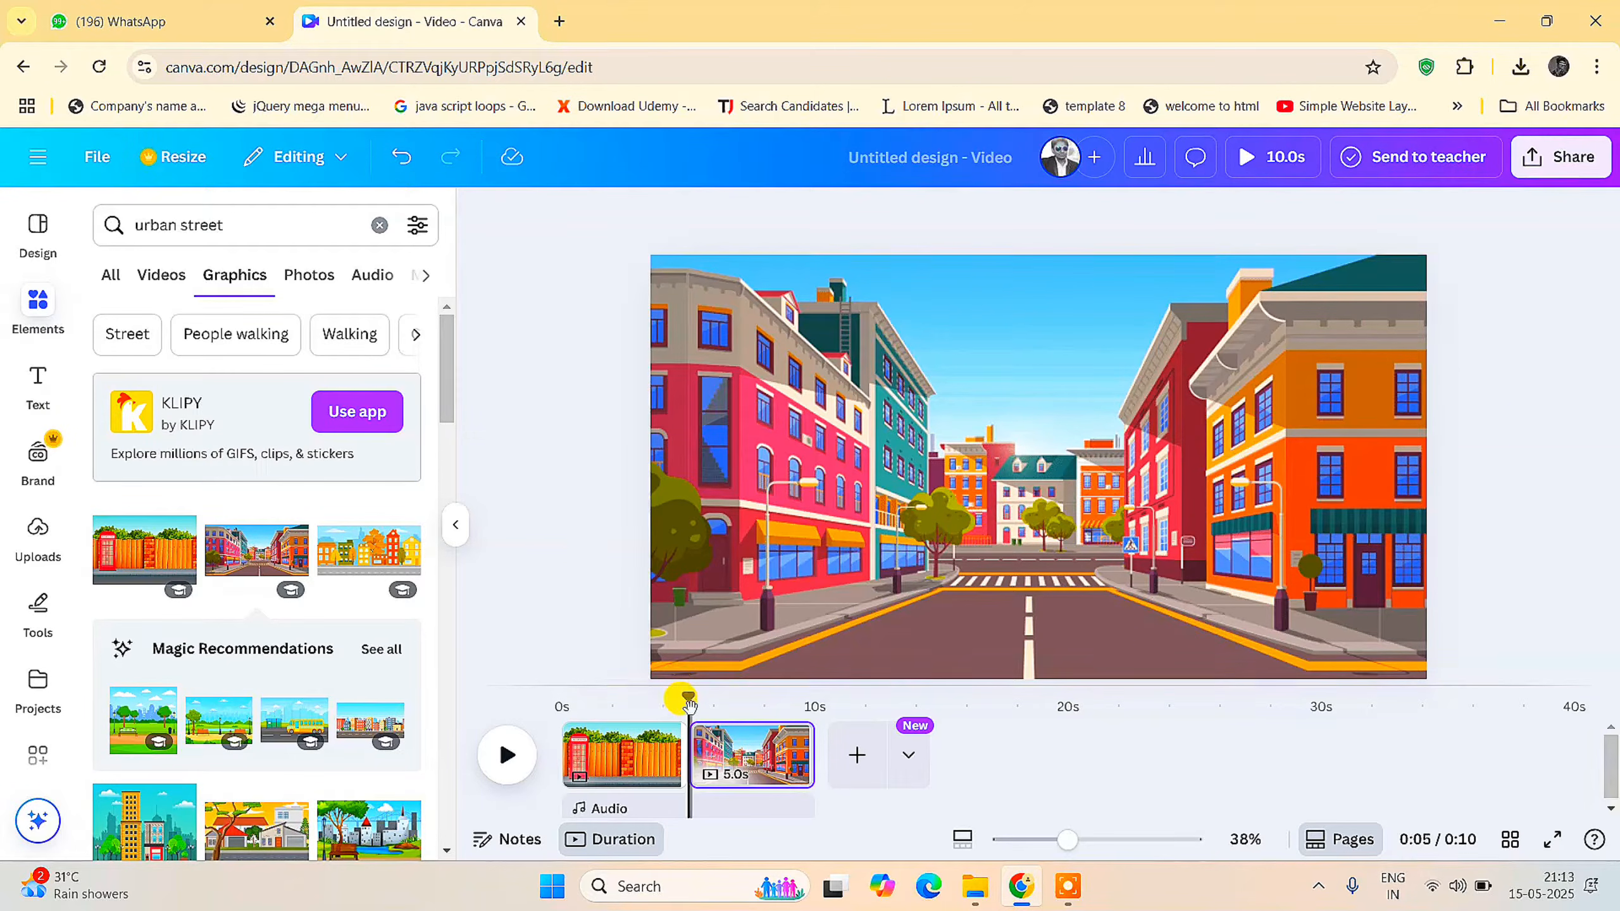
Return the playhead to the start and add a Dissolve transition between the two pages
left_click_drag(688, 698, 539, 677)
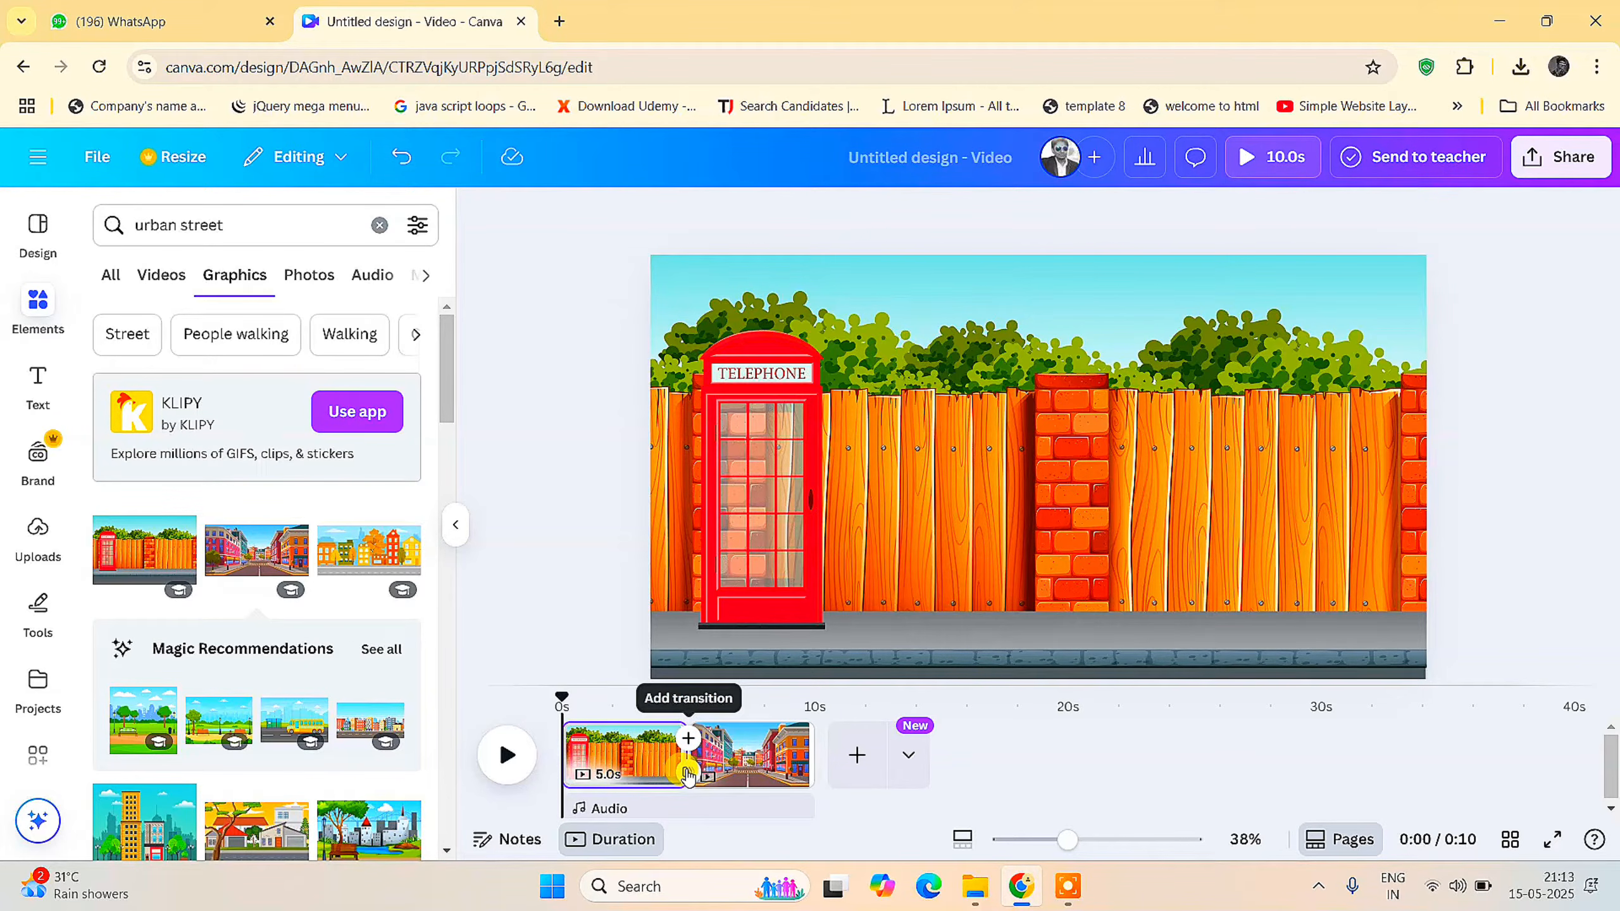
left_click(686, 774)
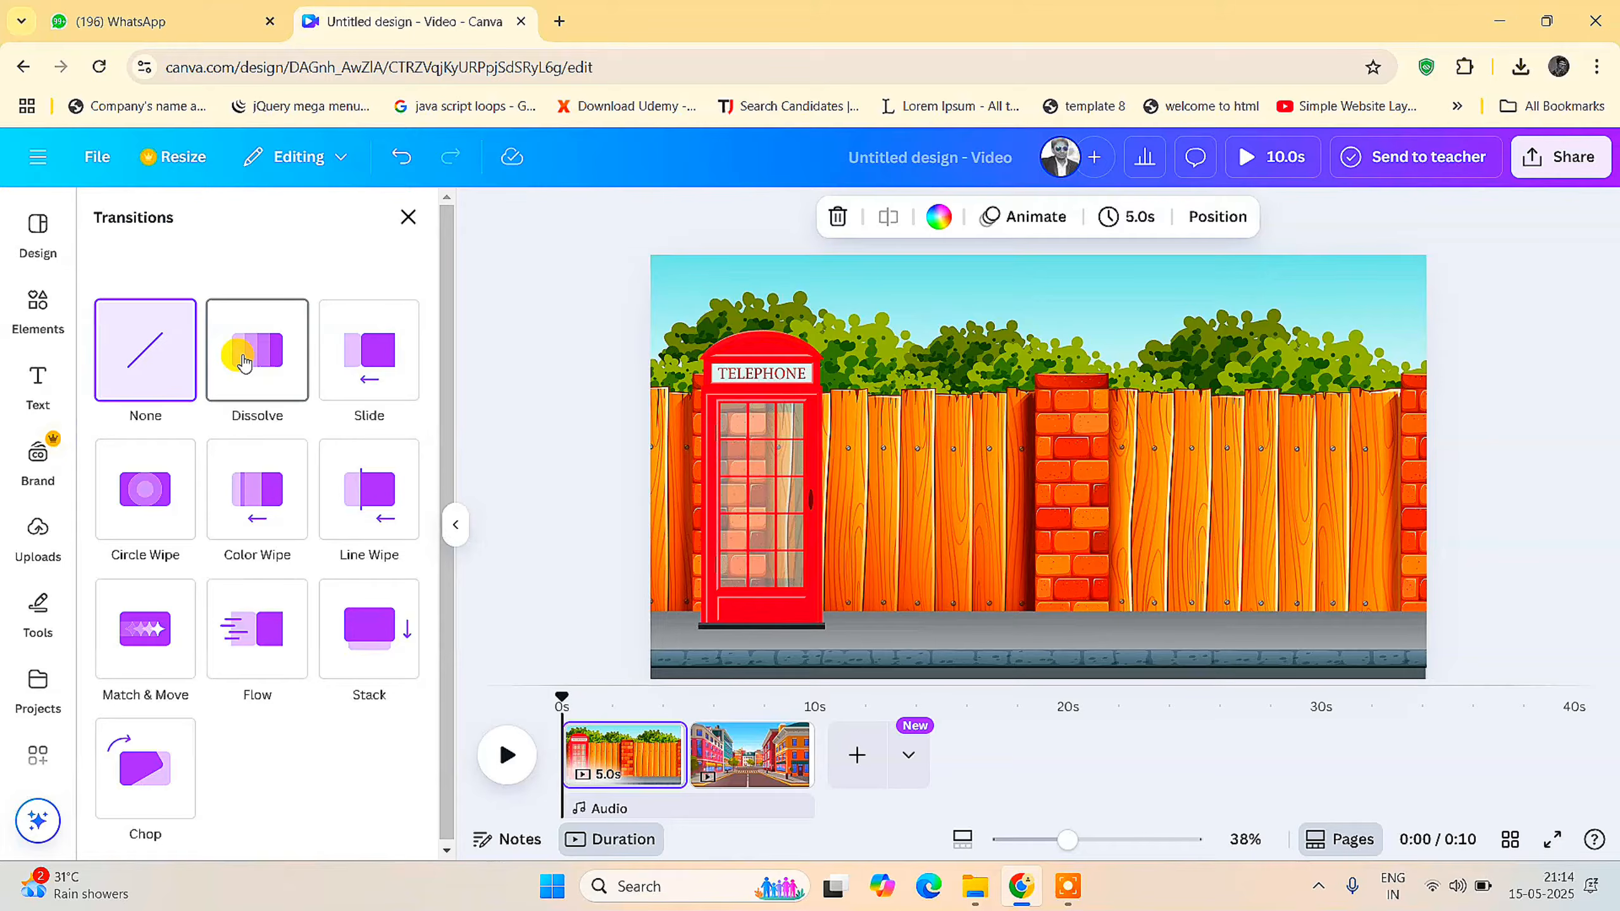
left_click(244, 361)
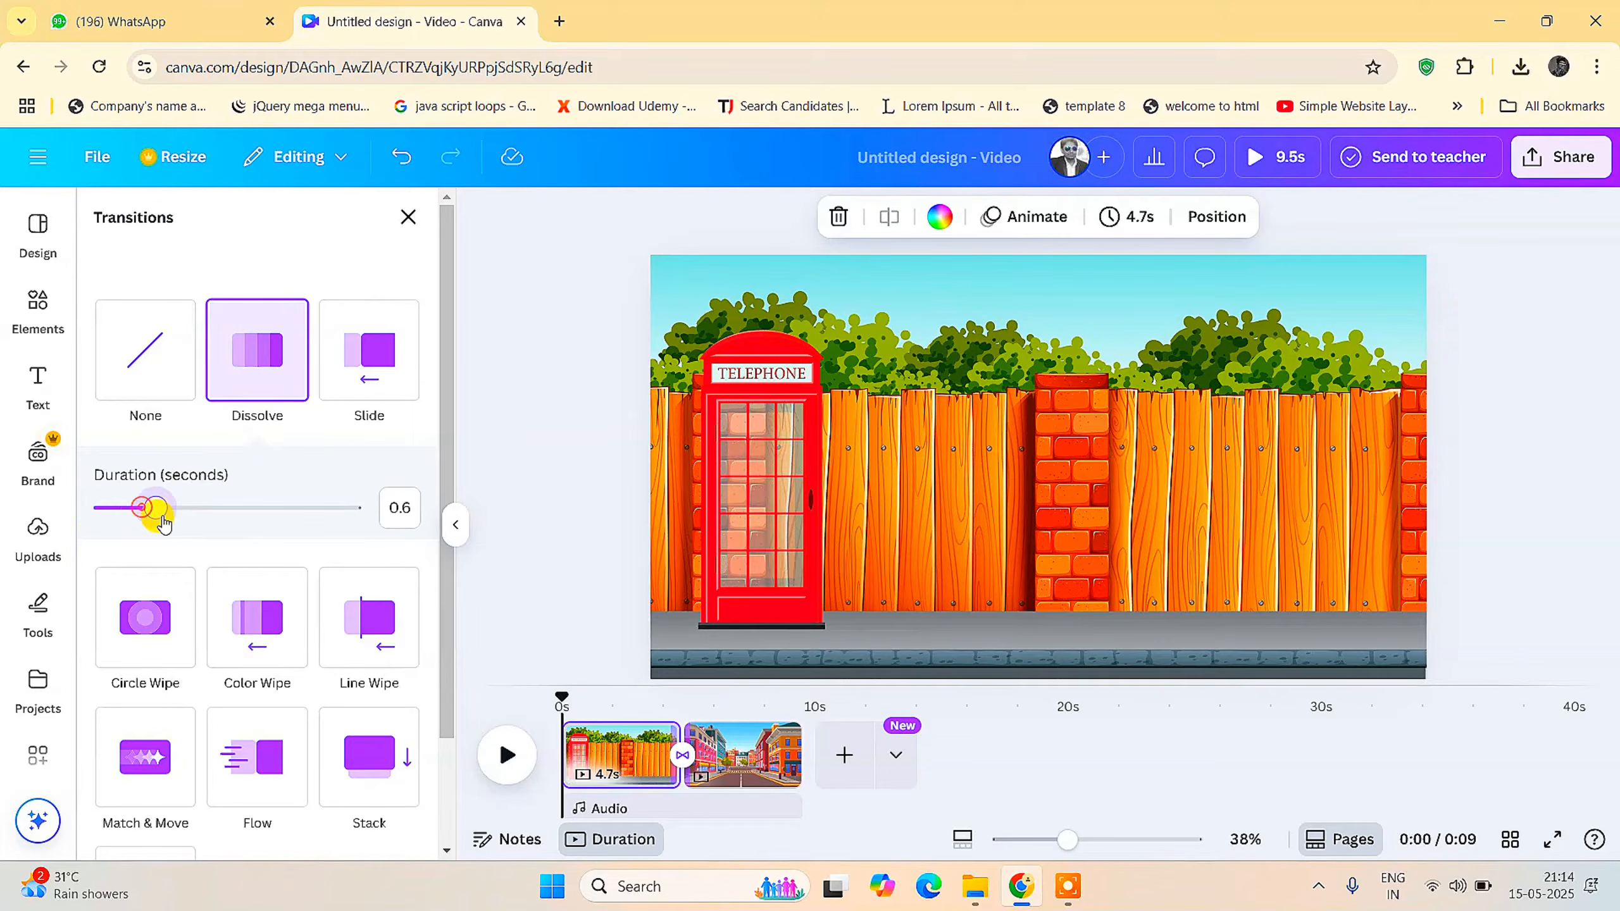
Set the Dissolve transition's duration to 1.5 seconds and return the playhead to the start of the timeline
left_click_drag(164, 522, 248, 525)
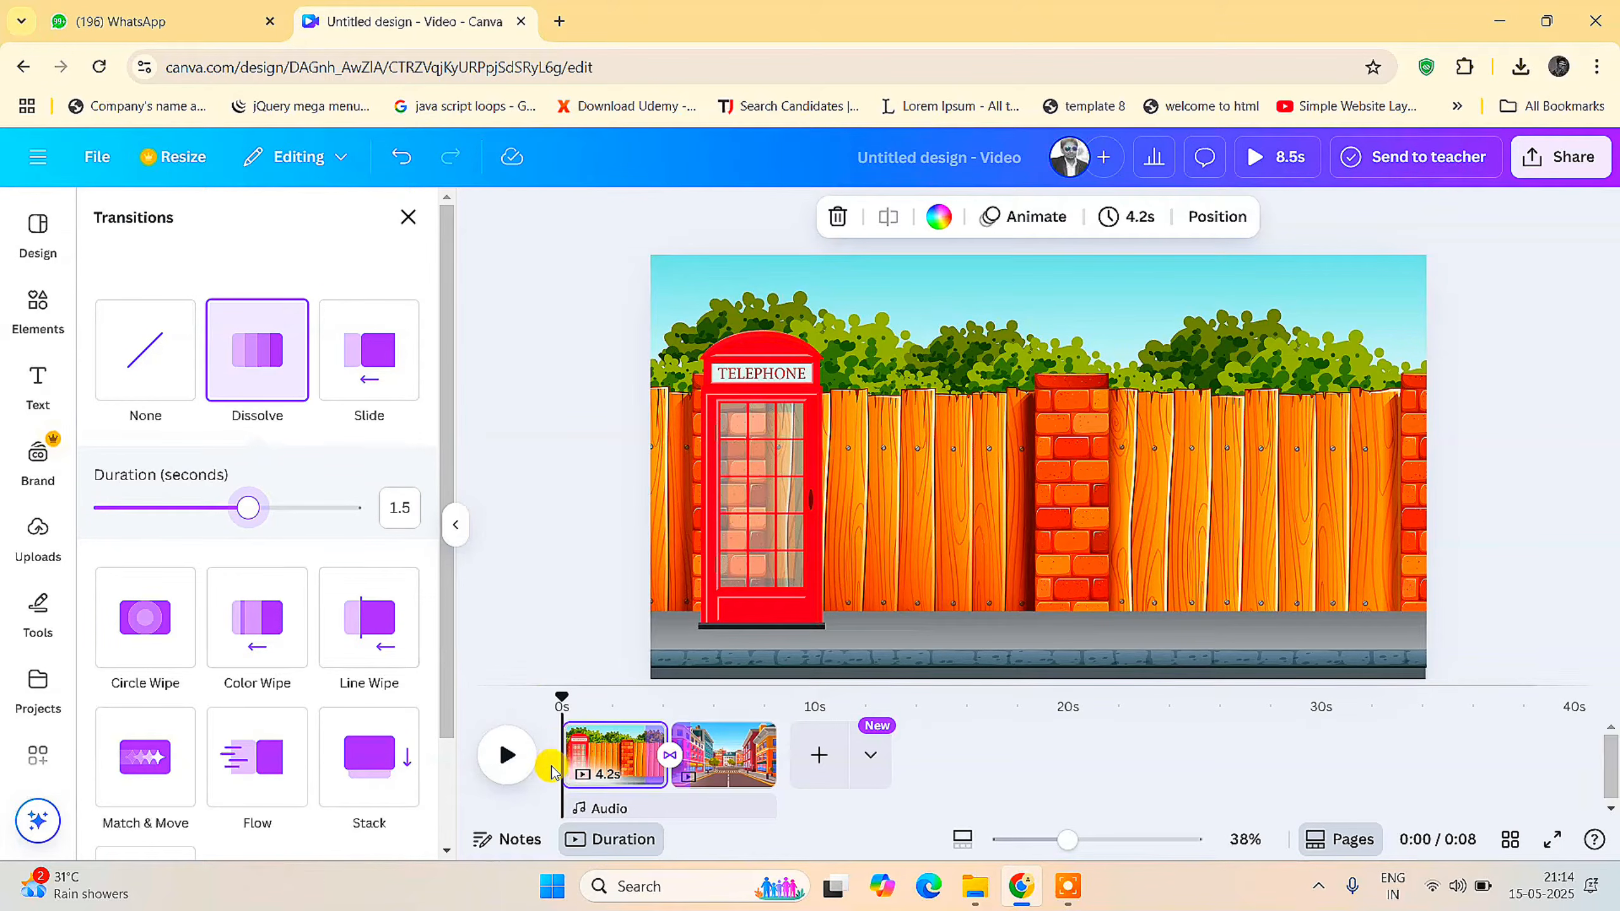
left_click(1061, 748)
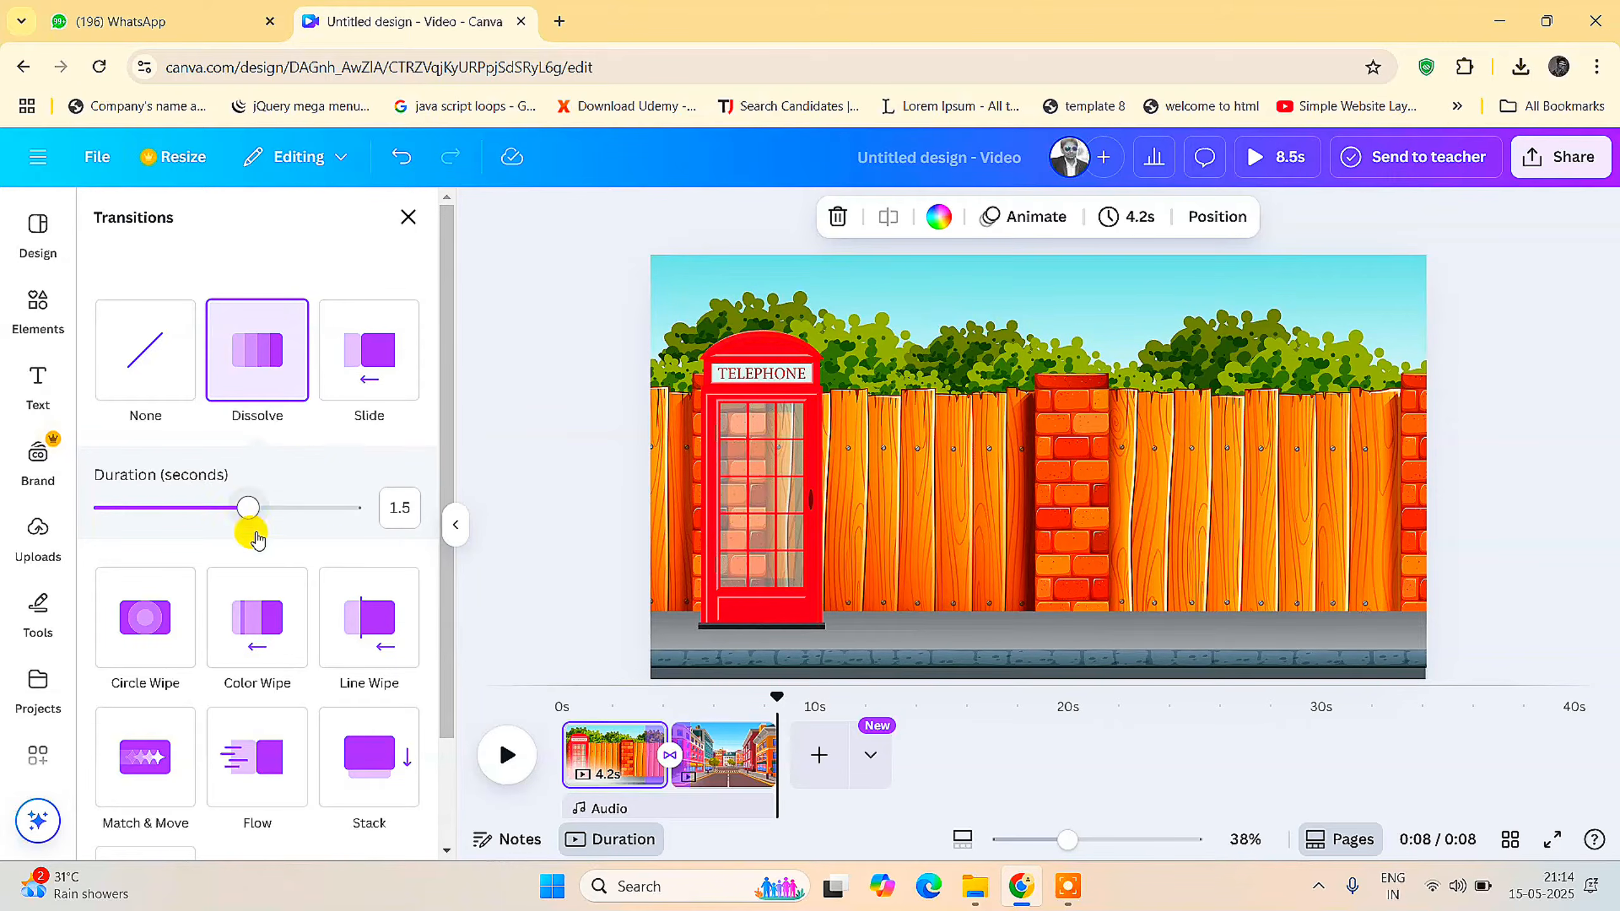
left_click(494, 366)
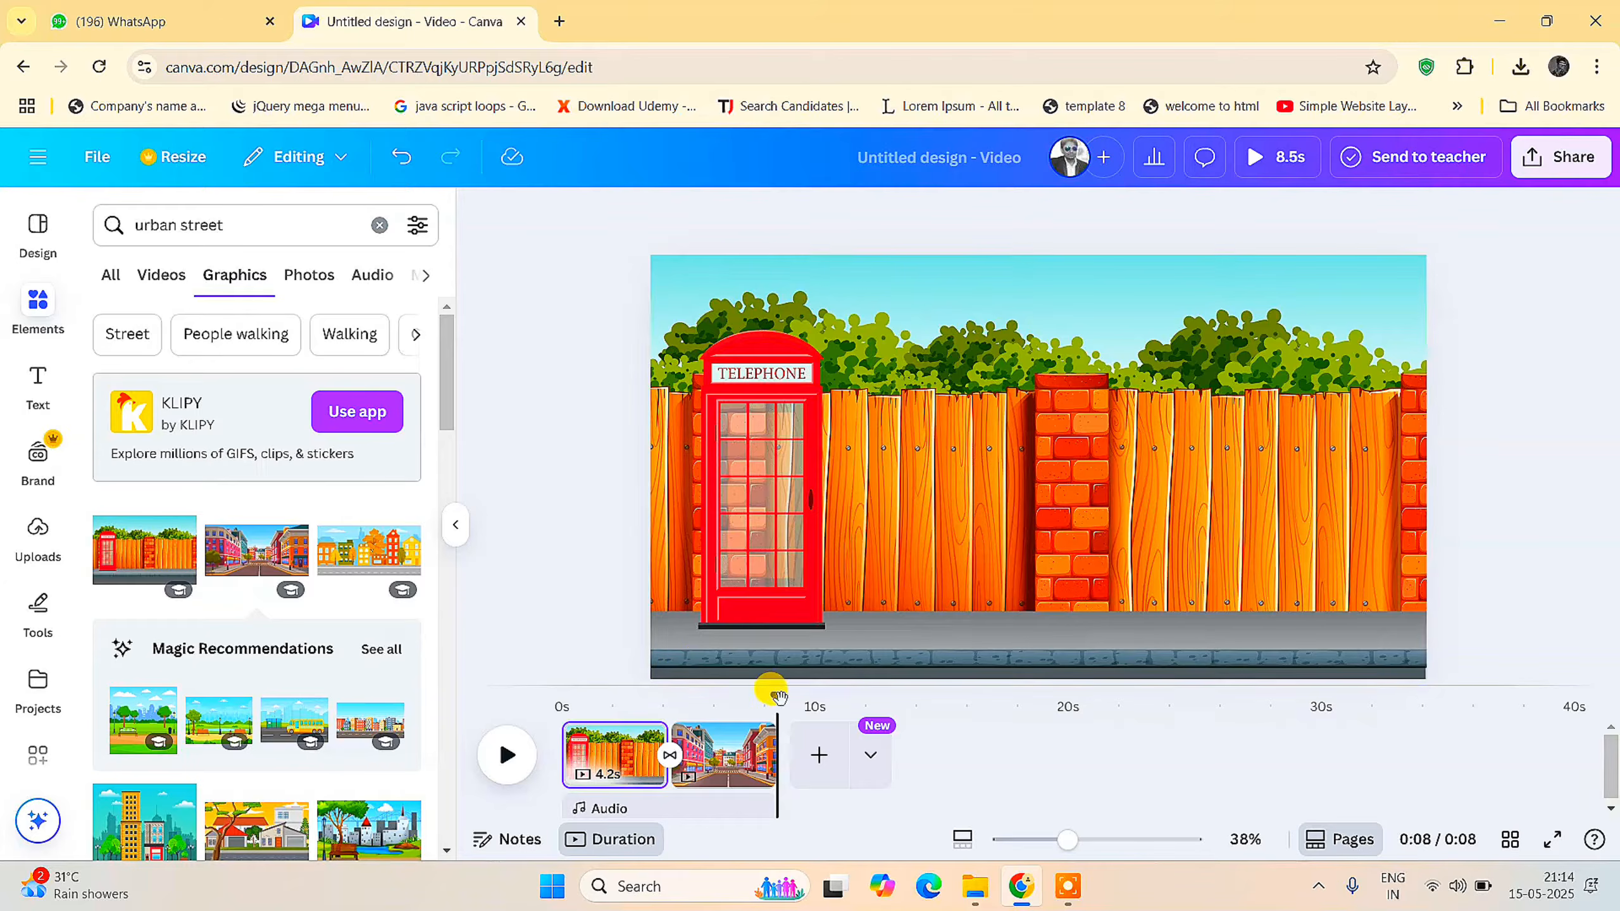
left_click_drag(777, 695, 506, 651)
Search the elements for "Smiling folder walking with a bulb in hand" and restrict the results to graphics
left_click(379, 225)
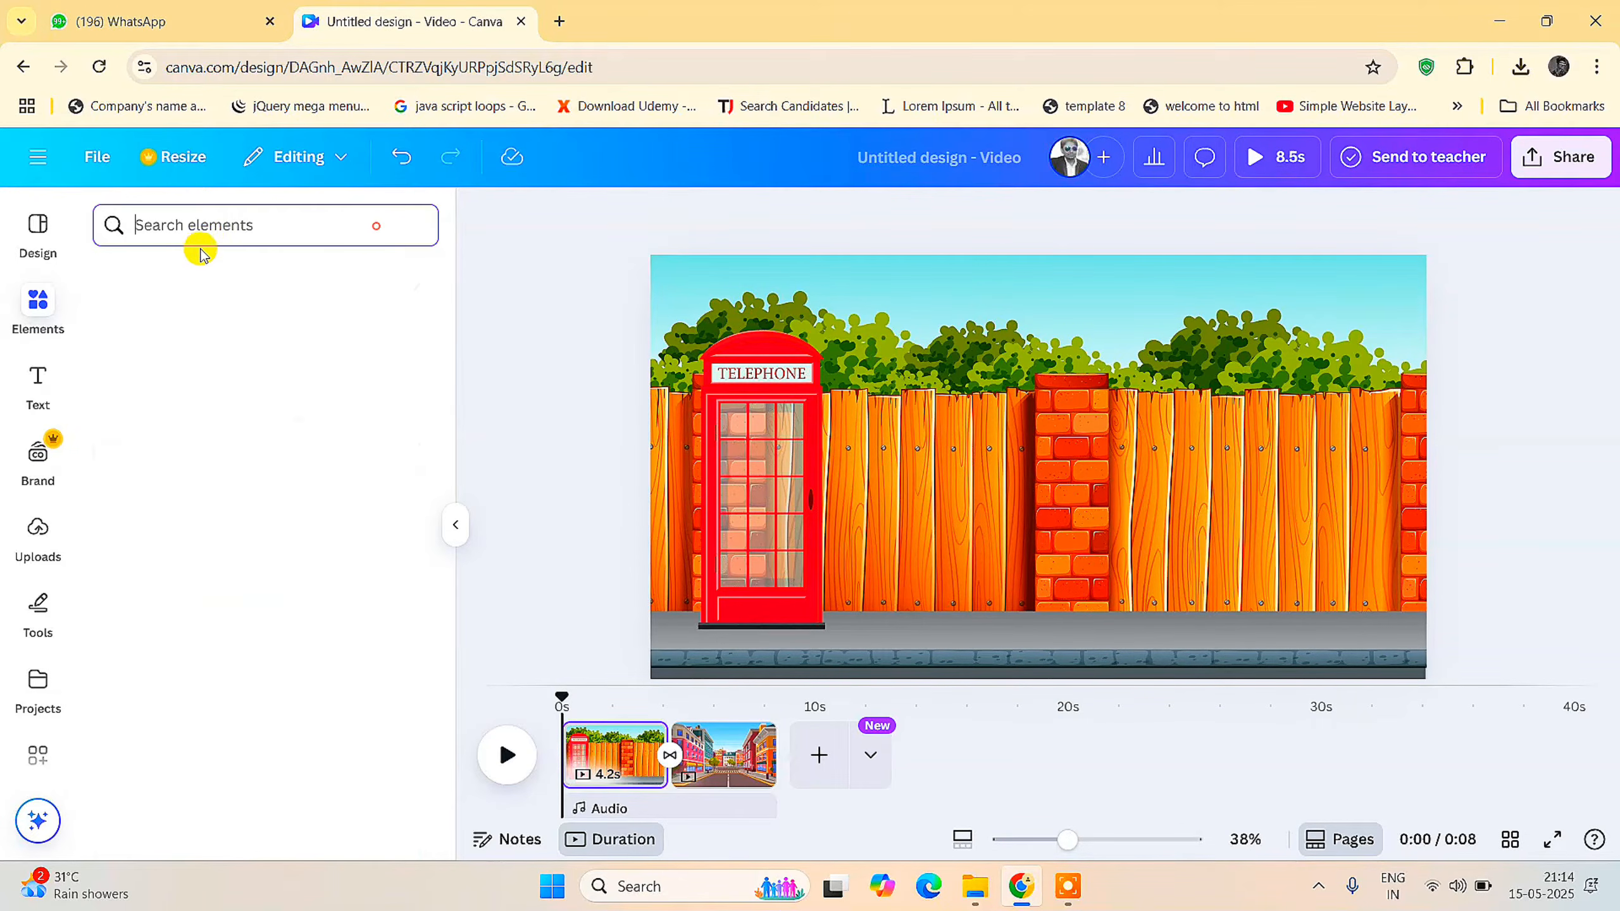
type("wa")
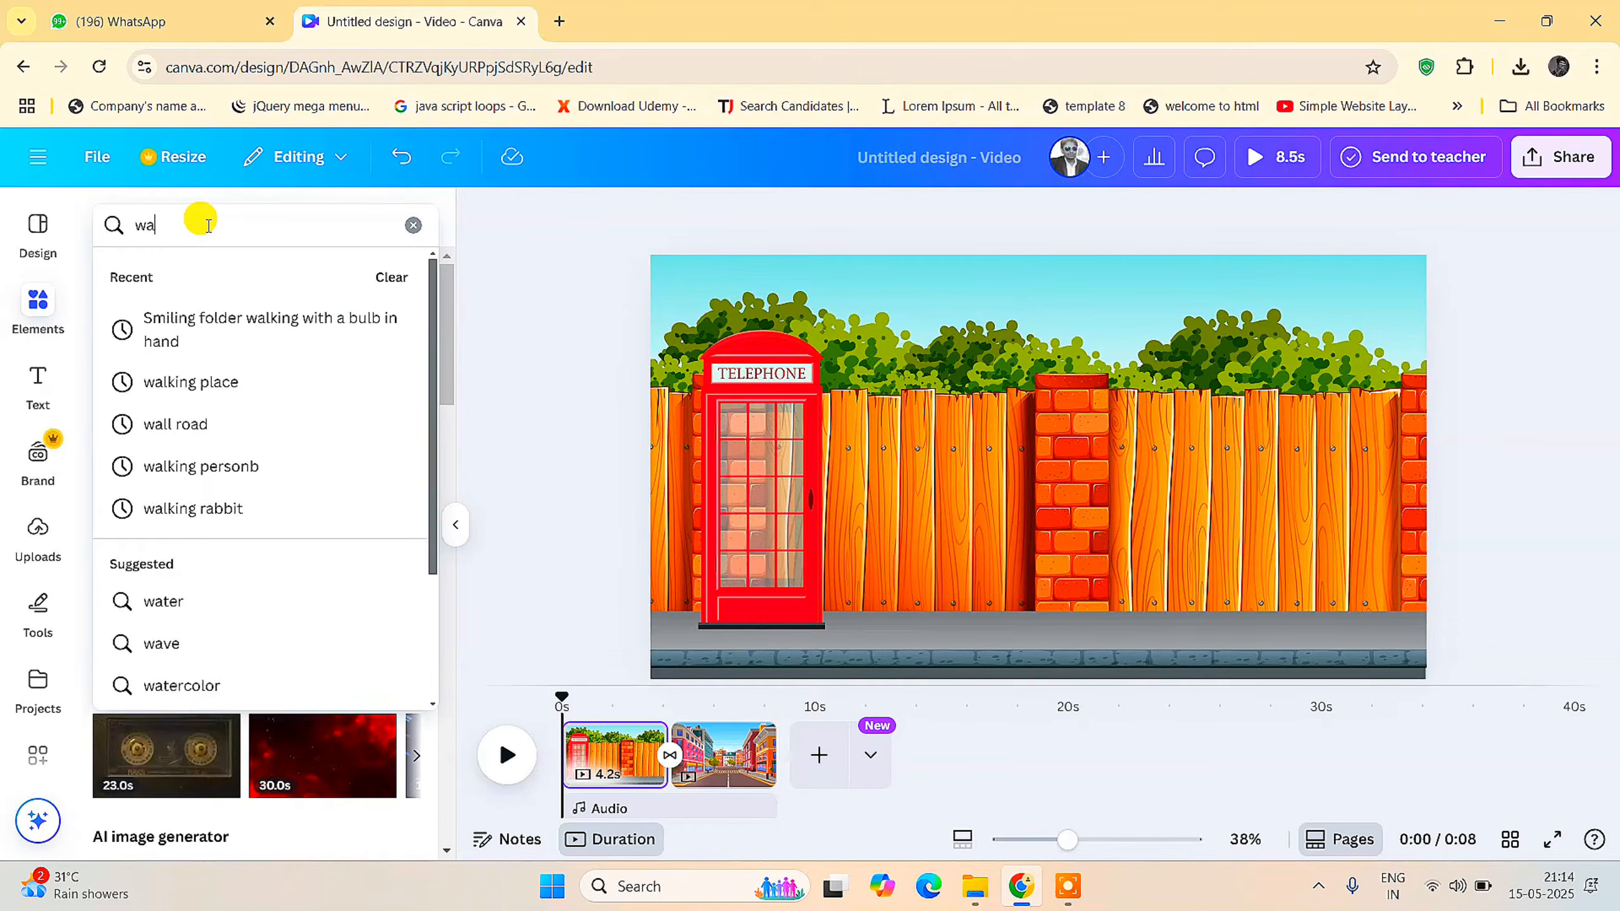
type("lking")
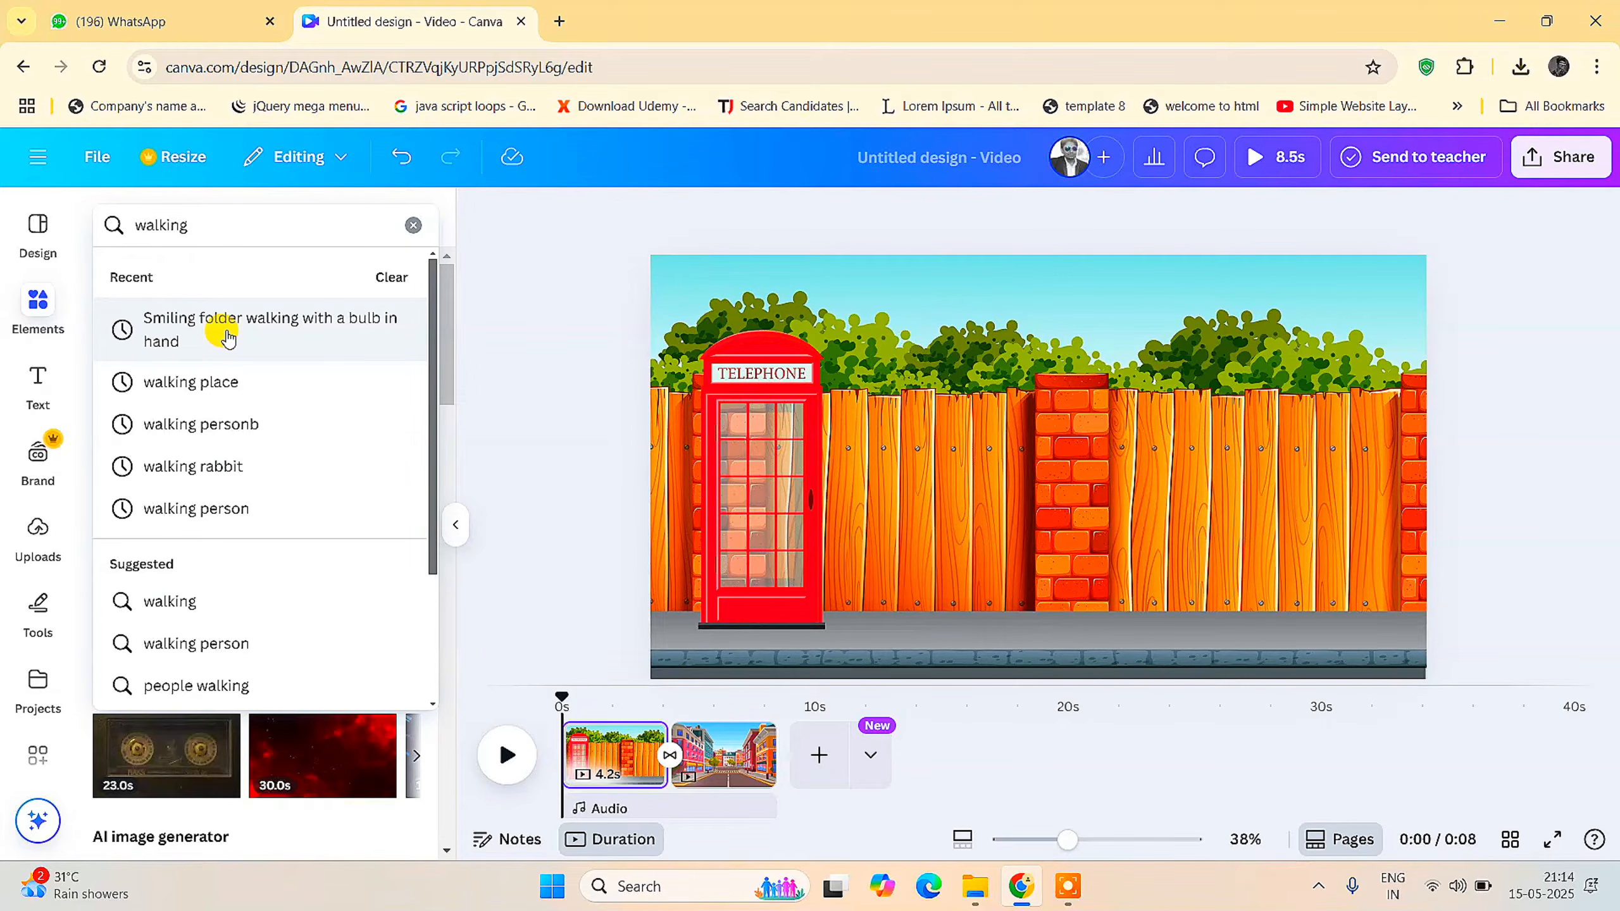
left_click(228, 339)
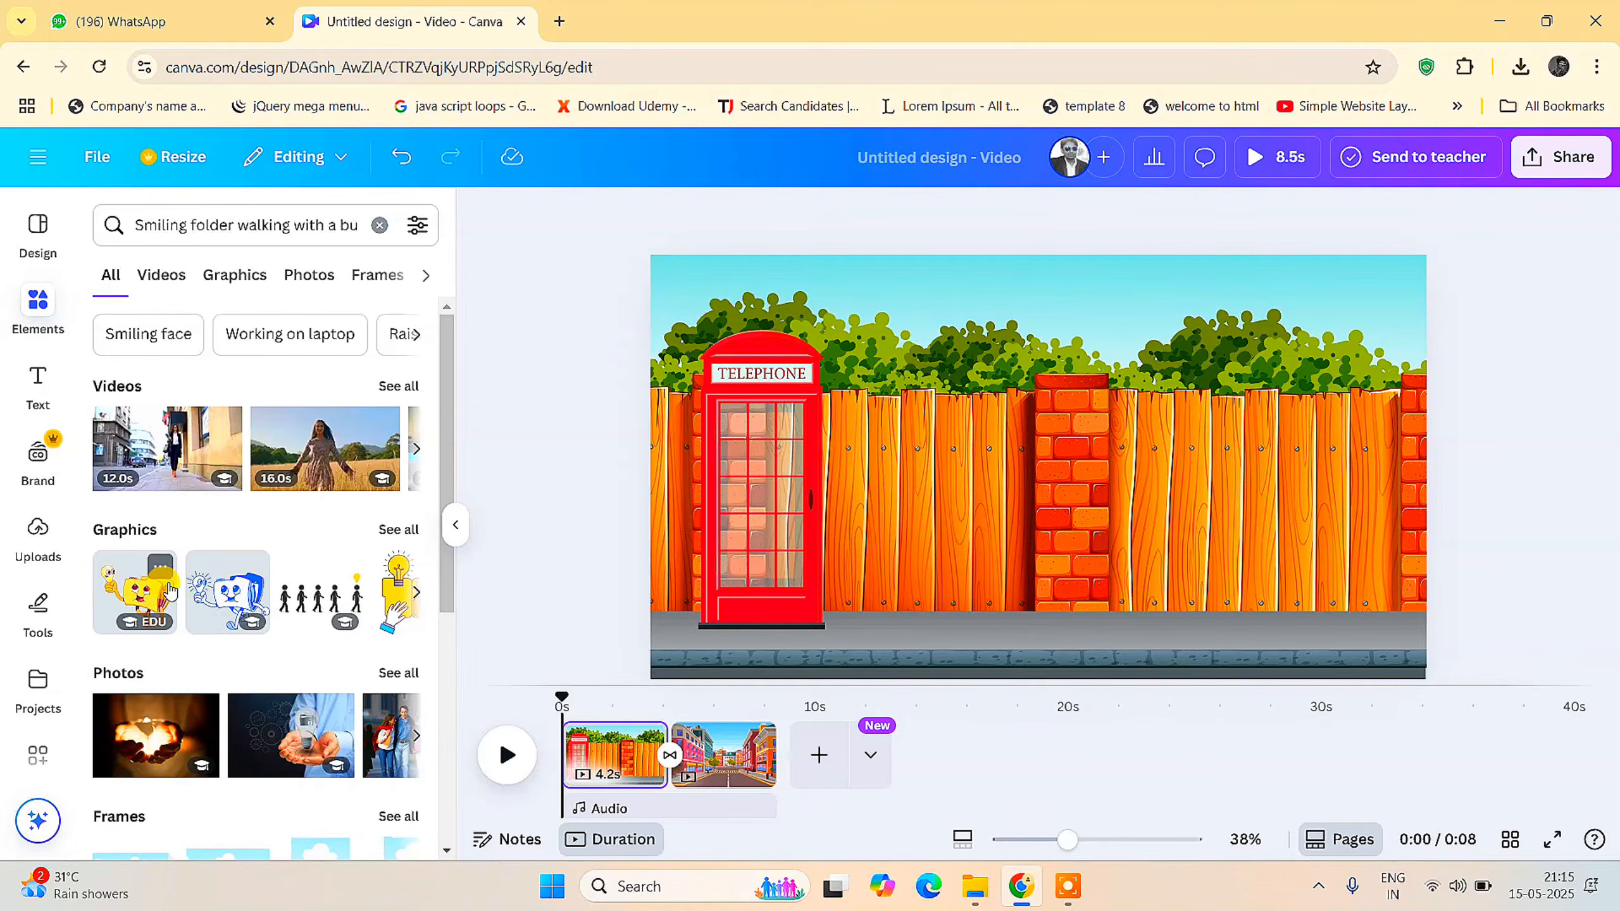
left_click(231, 276)
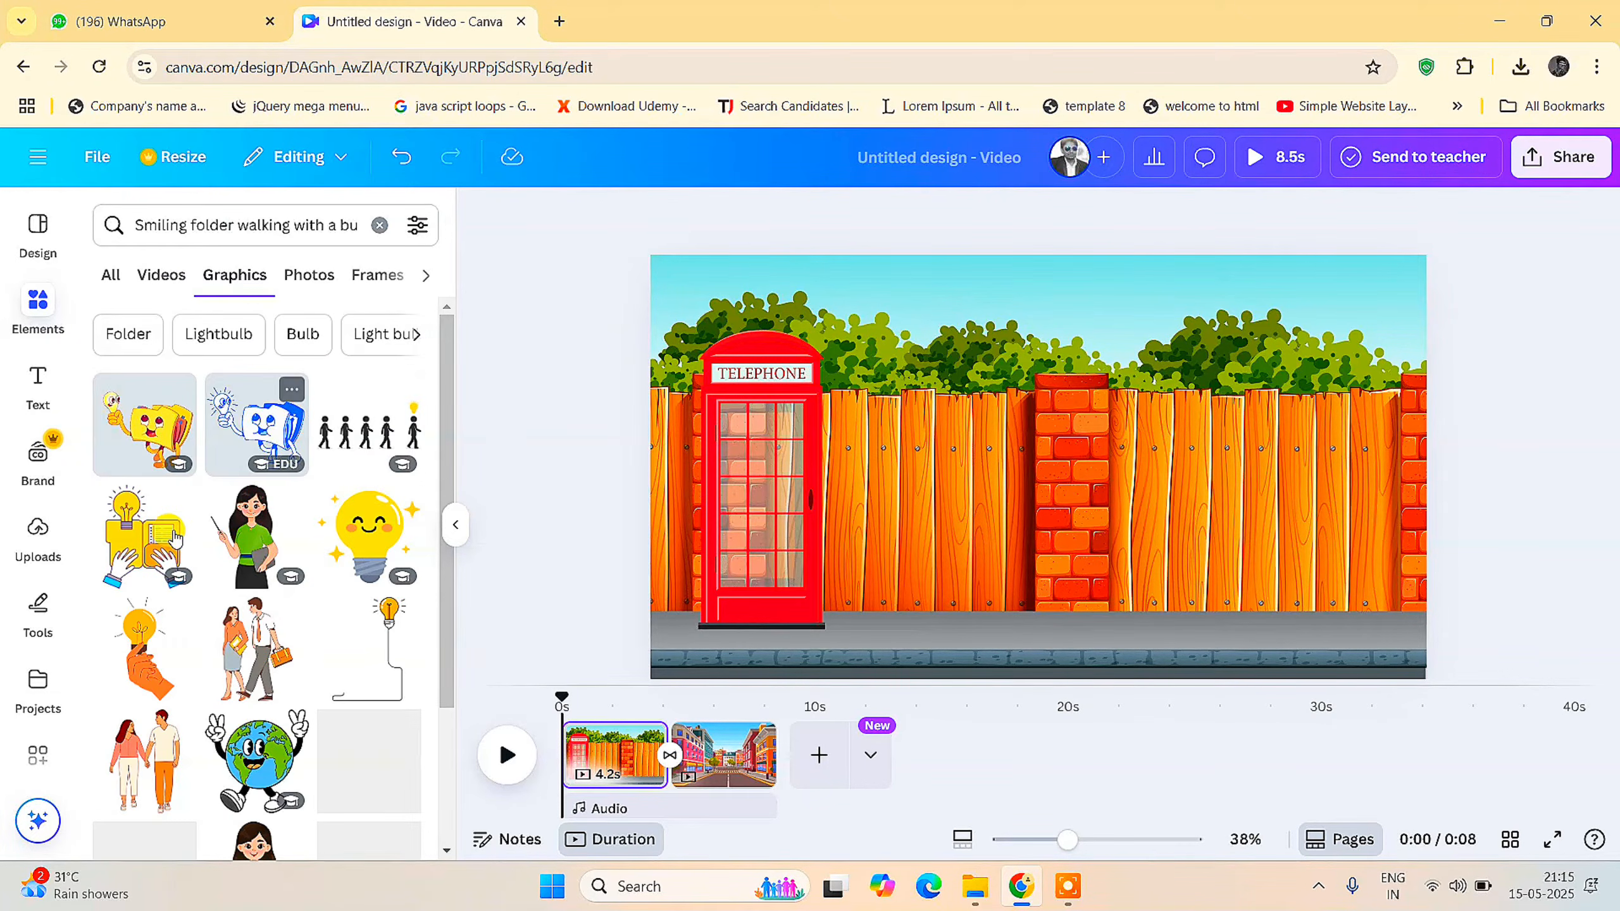
Browse the graphics results and place the yellow walking folder character on the first page
scroll(267, 550, "down", 10)
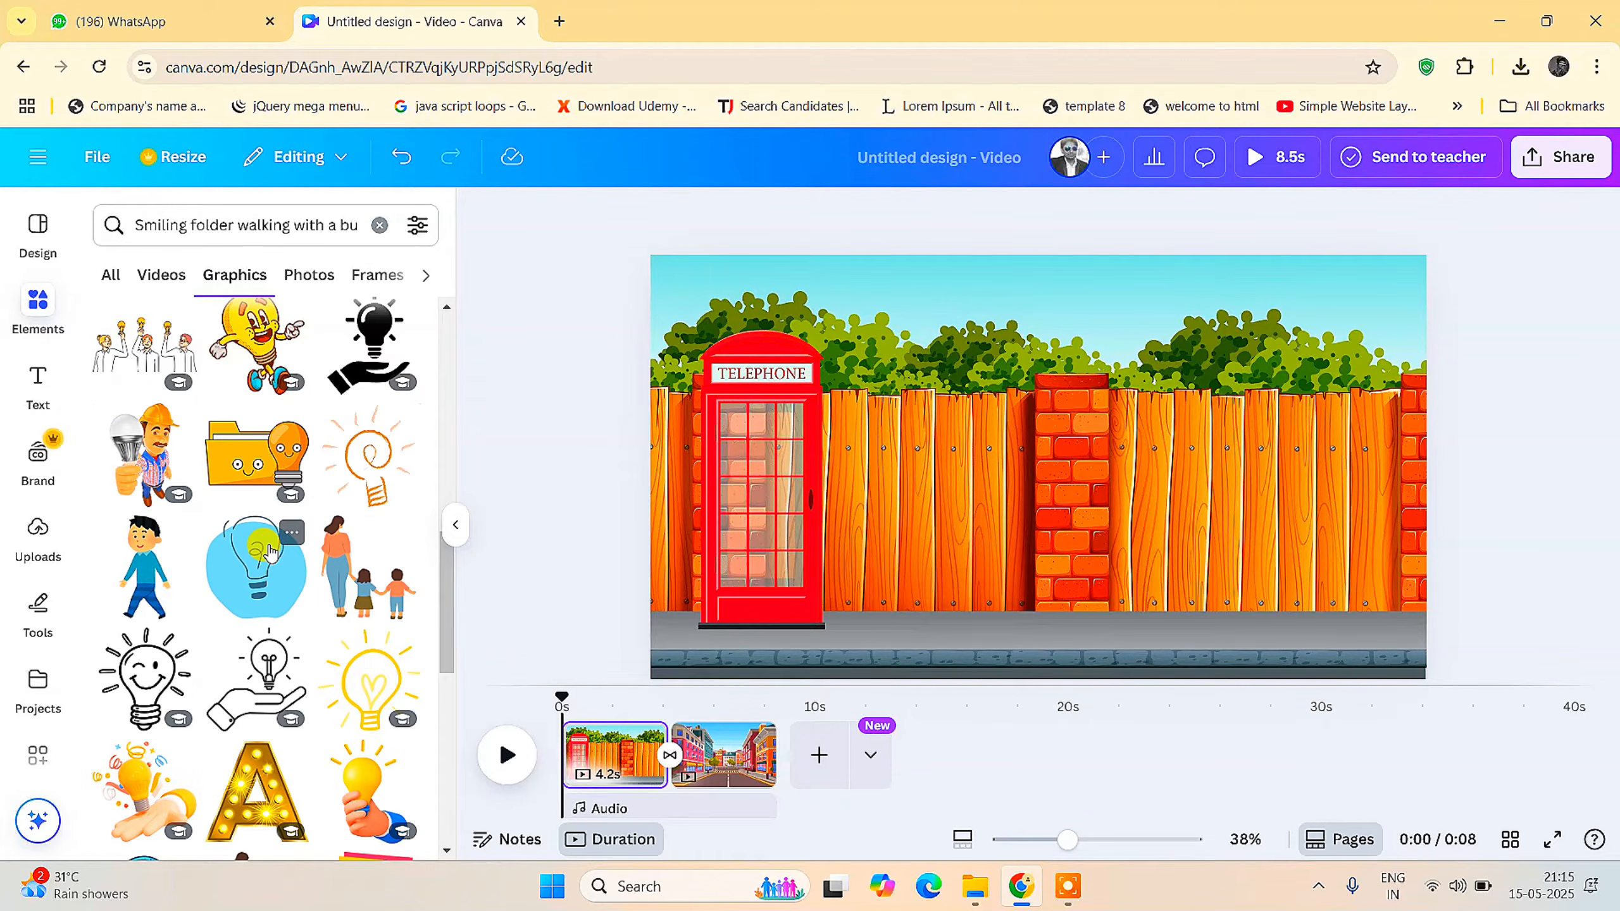
scroll(271, 553, "up", 2)
scroll(271, 552, "up", 5)
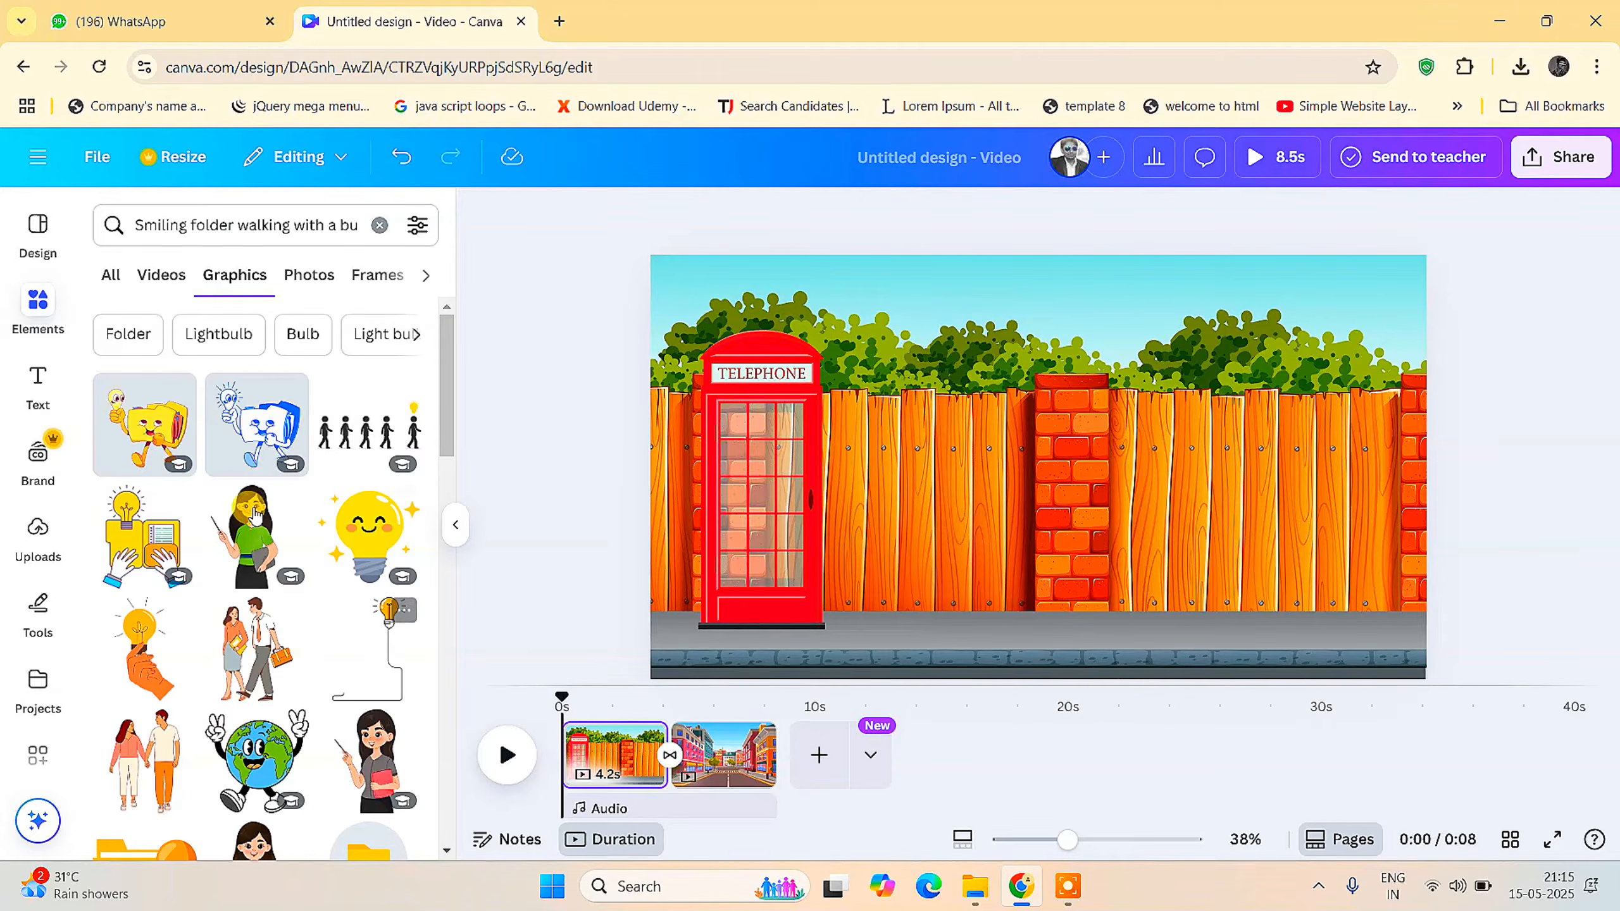
left_click(141, 422)
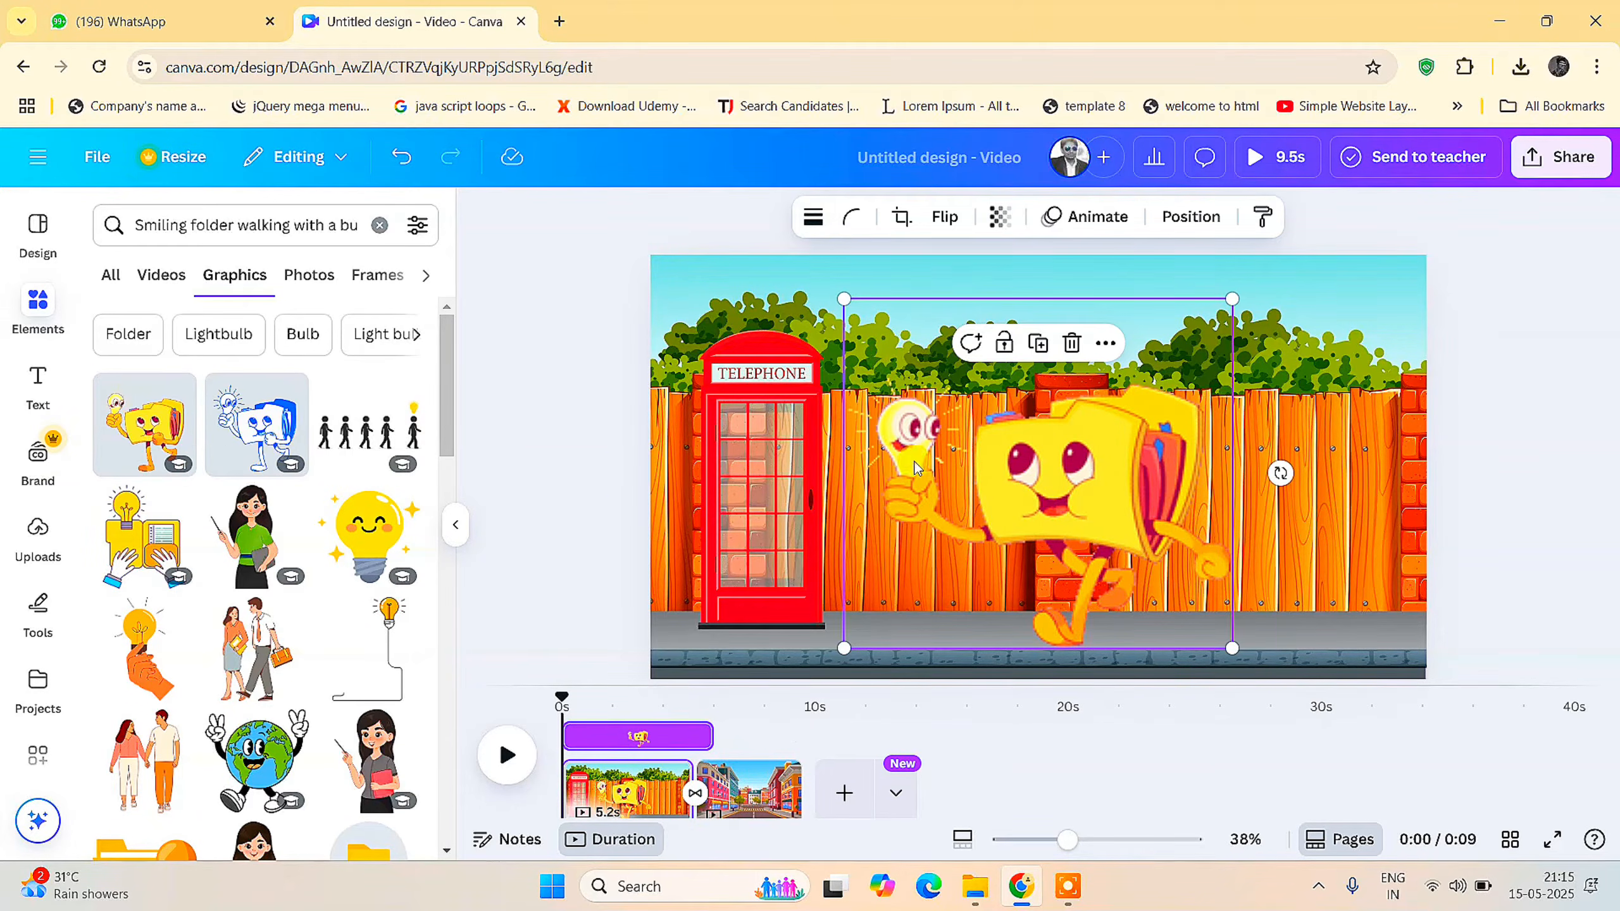
Flip the folder character horizontally, shrink it and move it partly off the first page's left edge, over the pavement
left_click(929, 212)
left_click(961, 272)
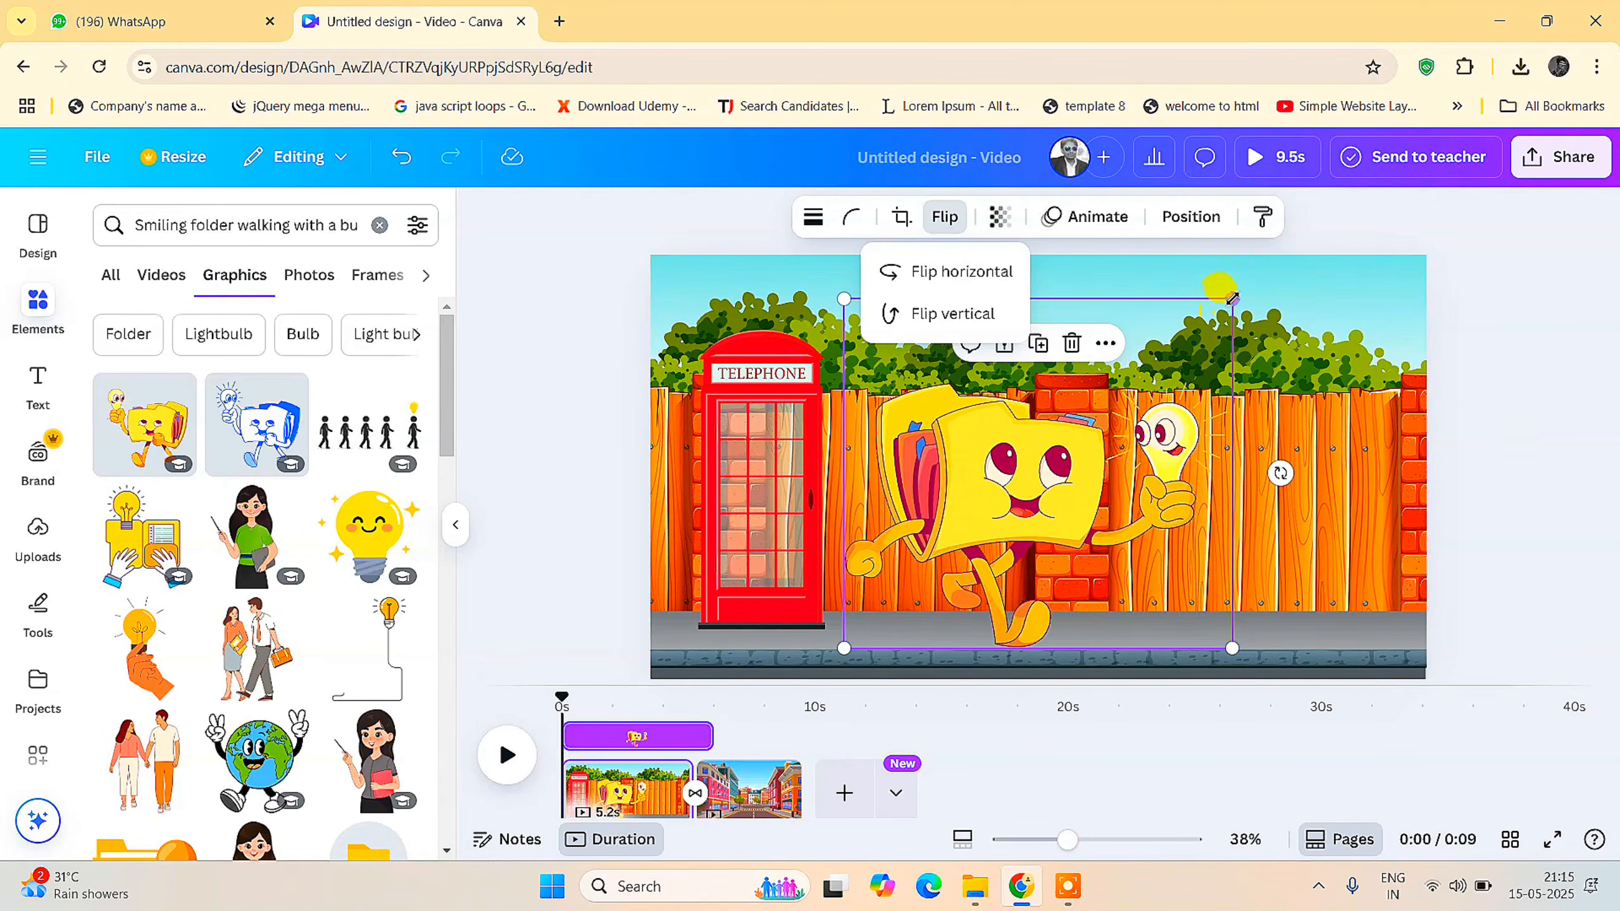
left_click_drag(1231, 298, 1133, 387)
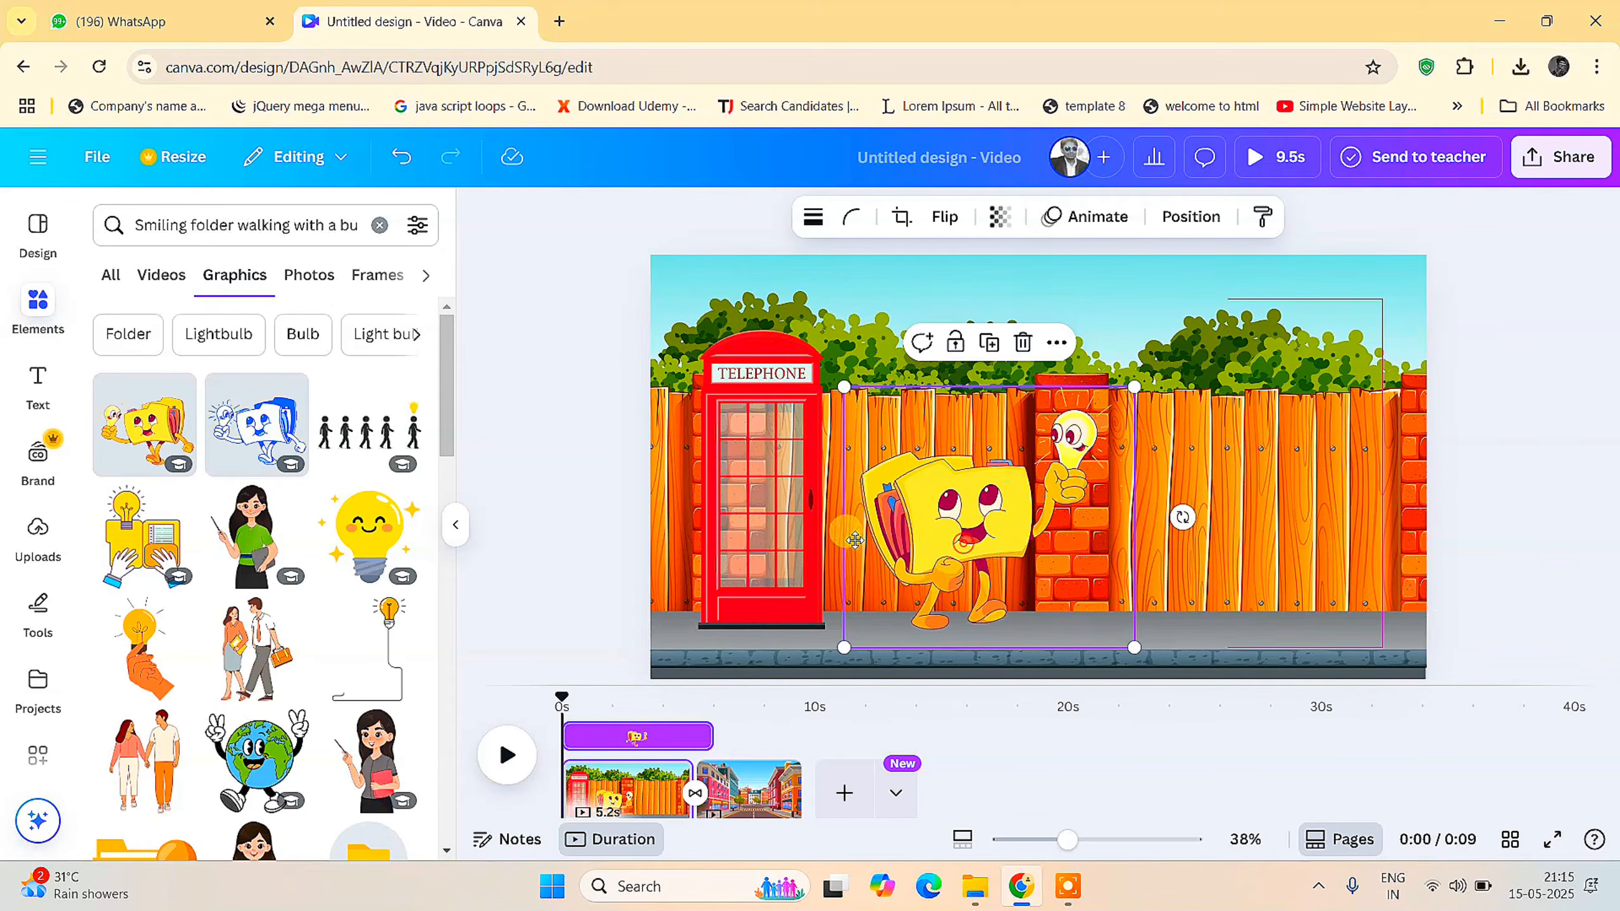
left_click_drag(855, 541, 645, 537)
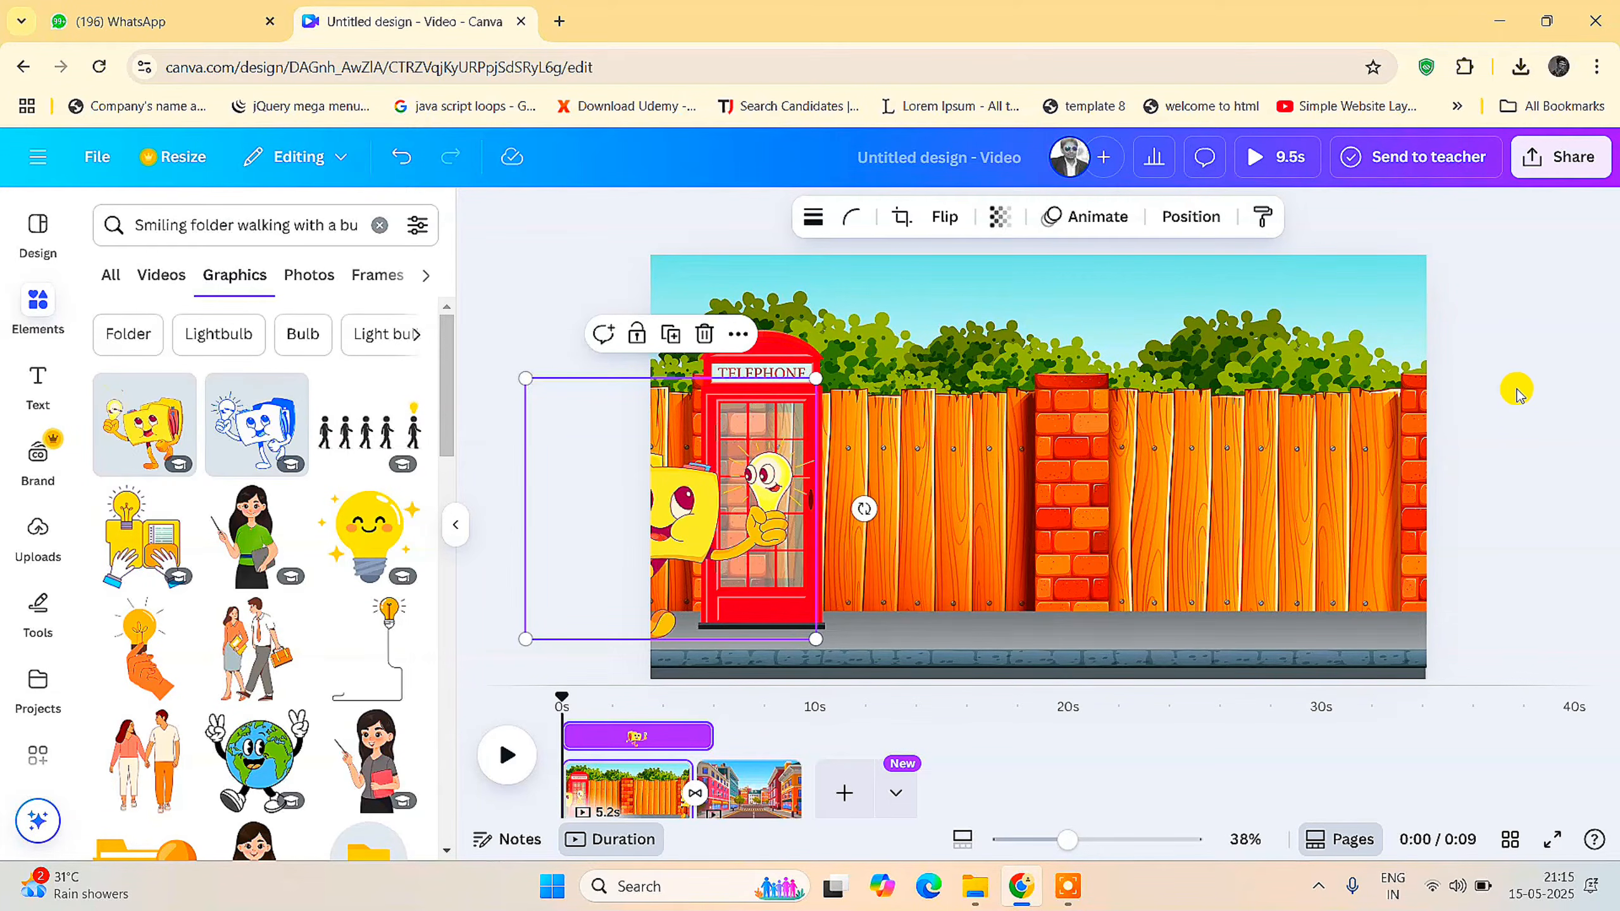
Create a custom animation for the folder character, redrawing its path from the page's left edge to beyond the right edge
left_click(1107, 220)
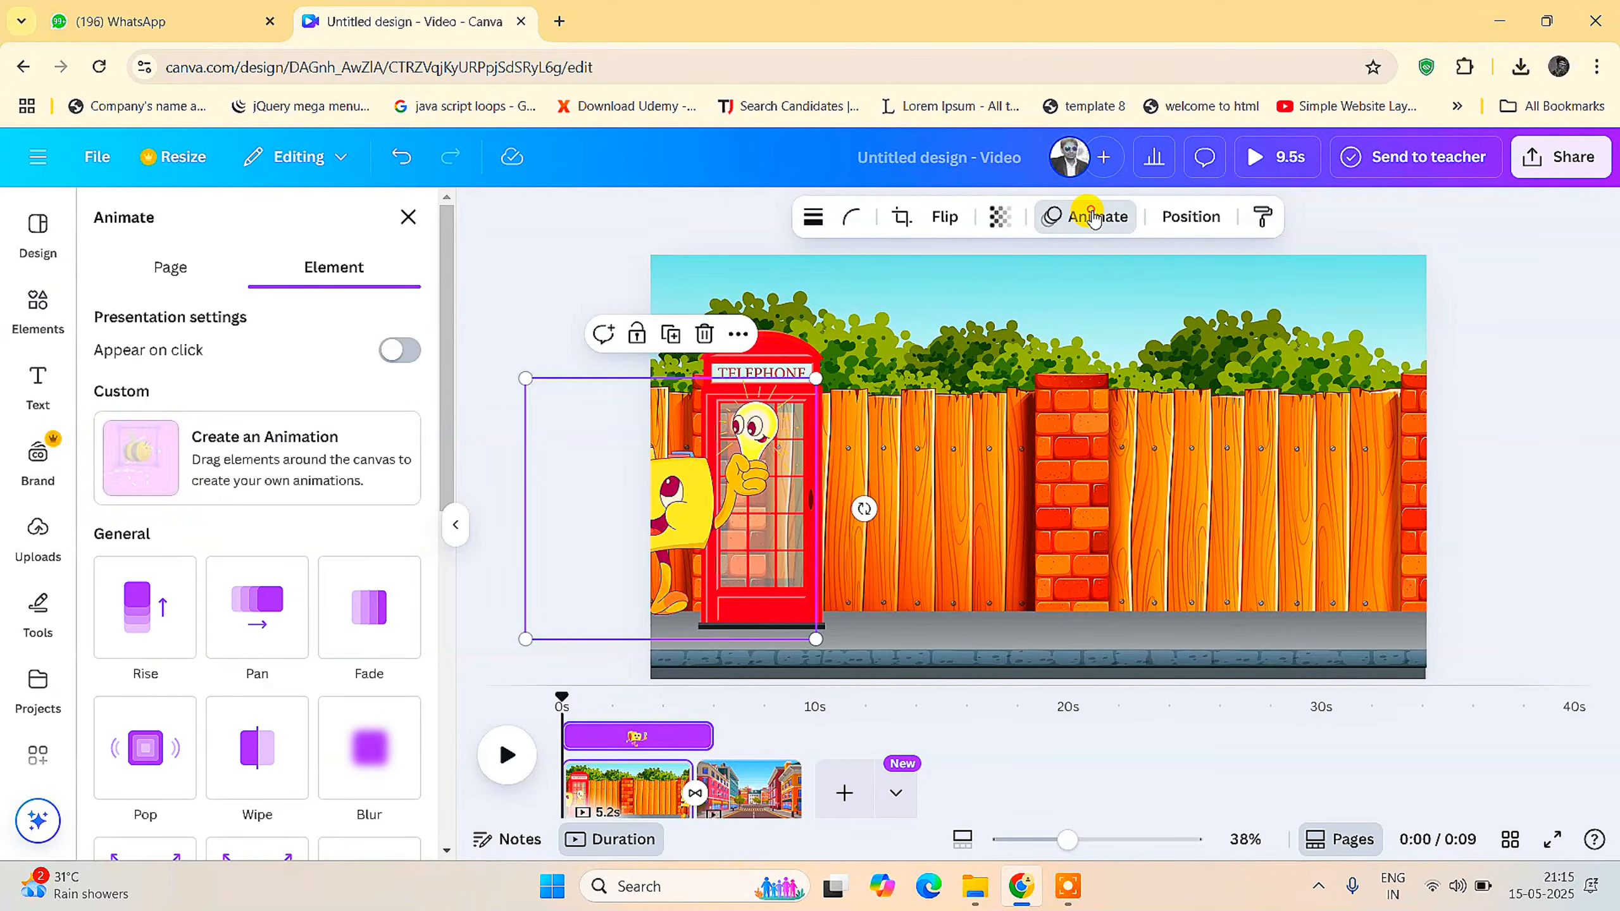
left_click(290, 450)
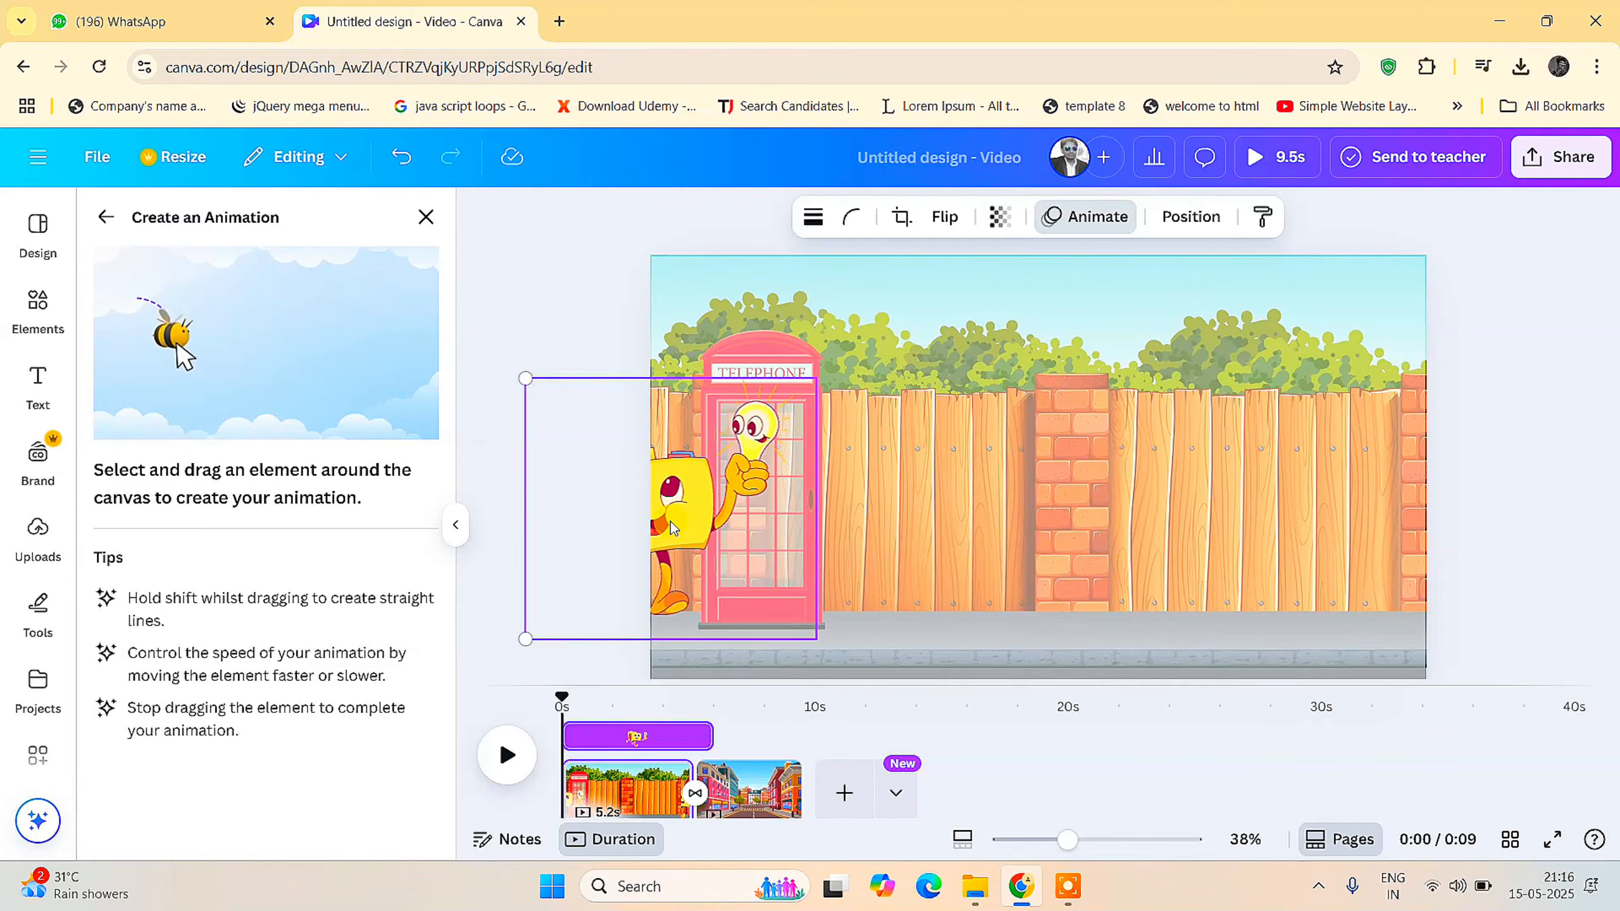
left_click_drag(659, 520, 1454, 508)
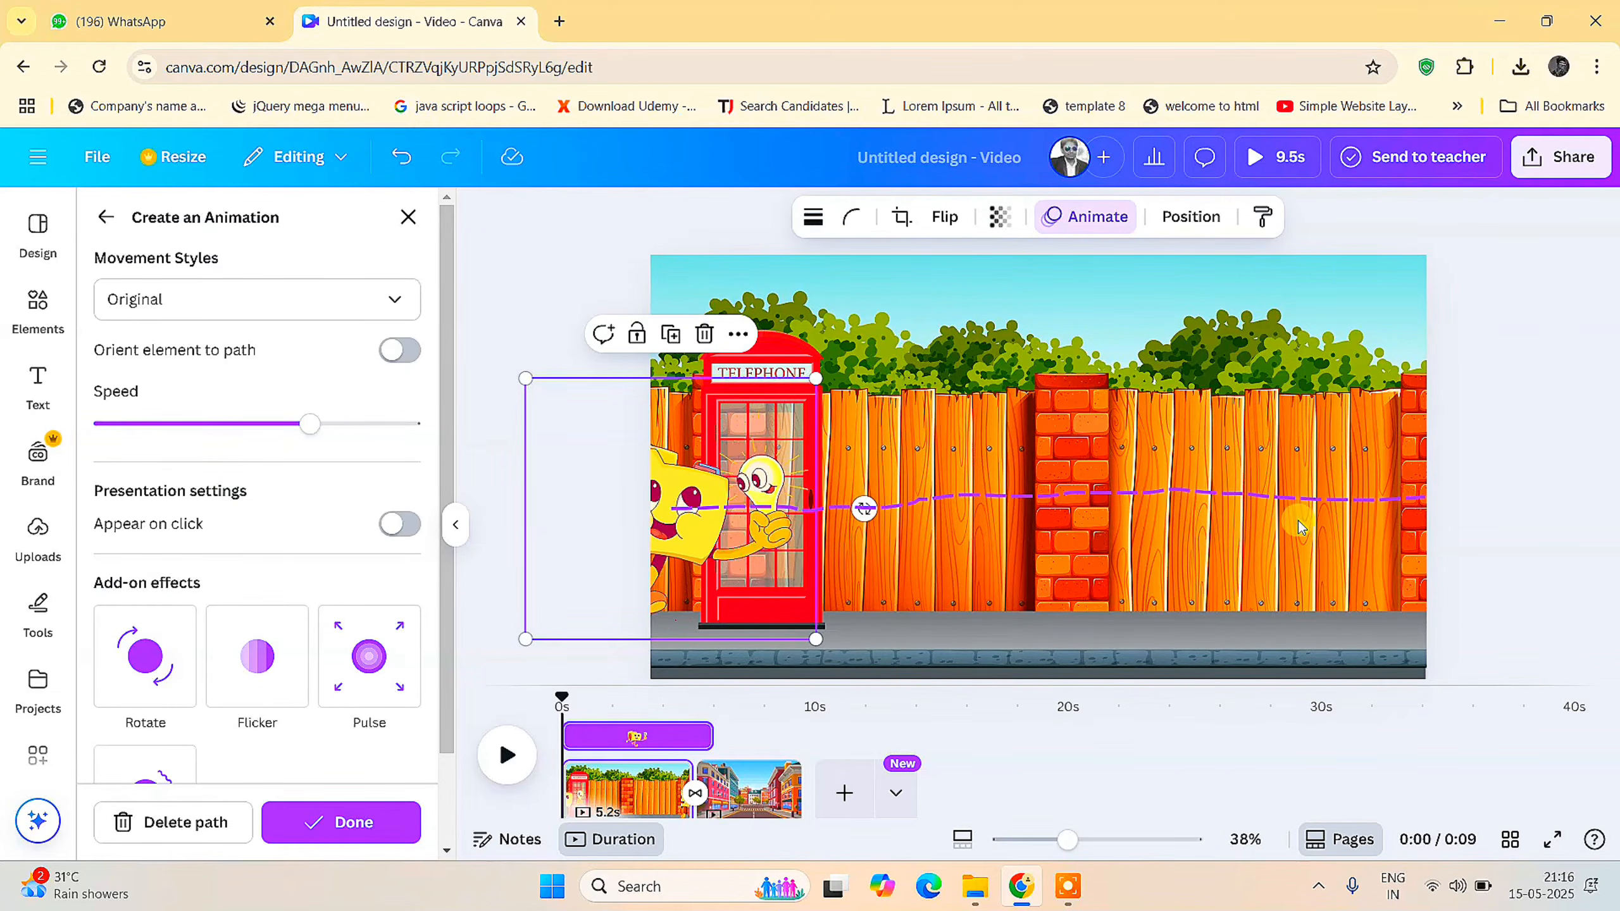
key("ctrl+z")
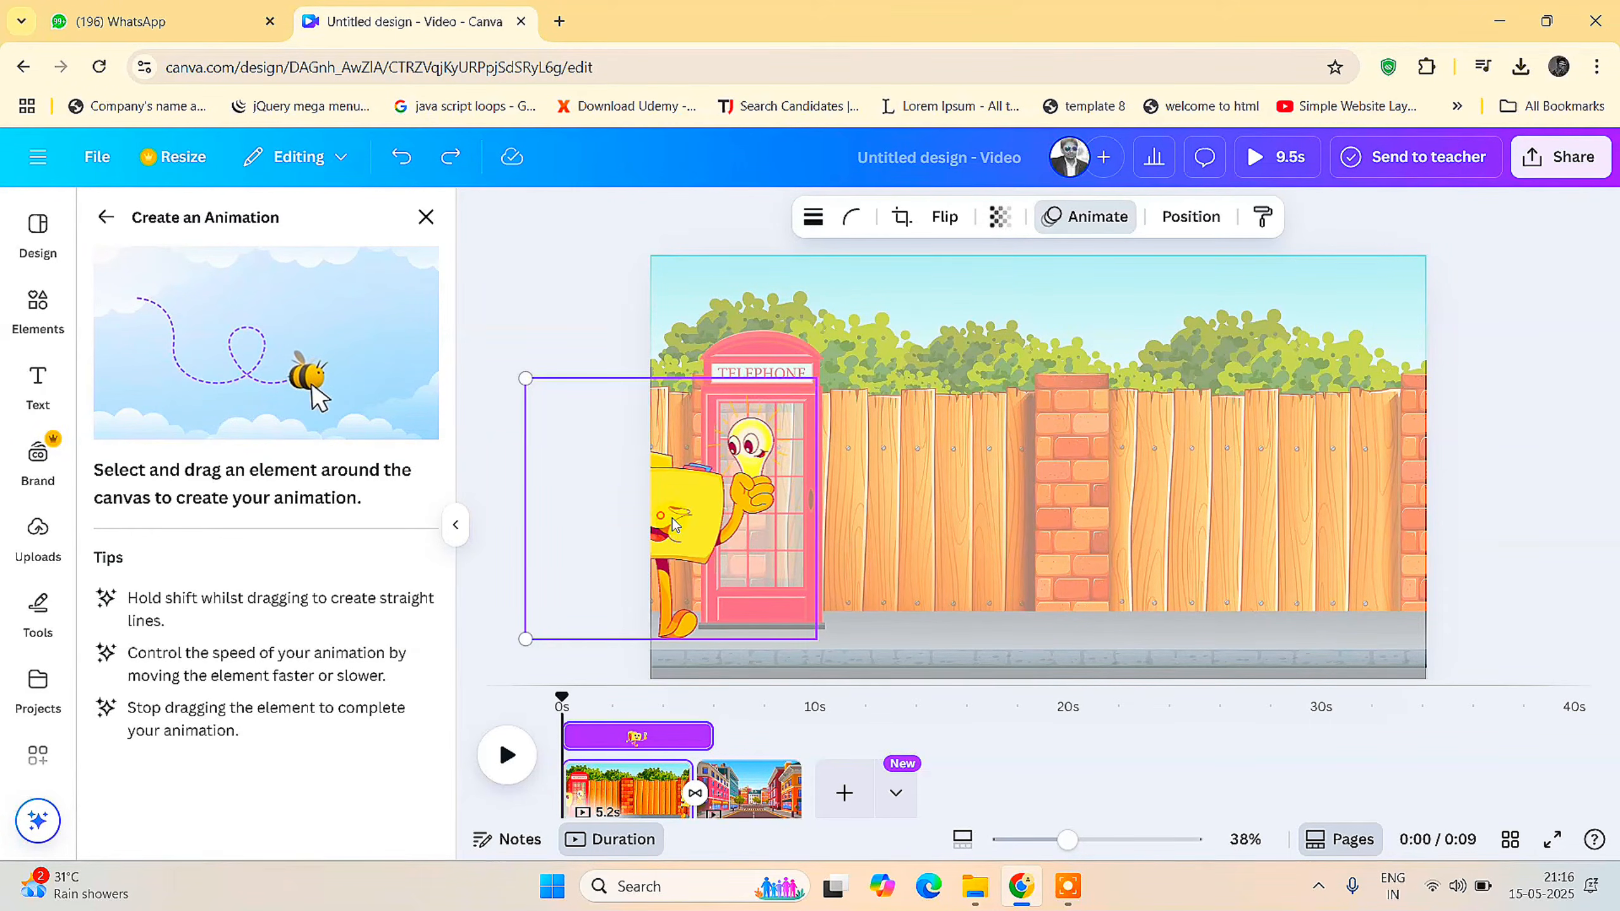
mouse_move(676, 524)
left_mouse_down()
mouse_move(708, 507)
mouse_move(1180, 508)
mouse_move(1613, 446)
left_mouse_up()
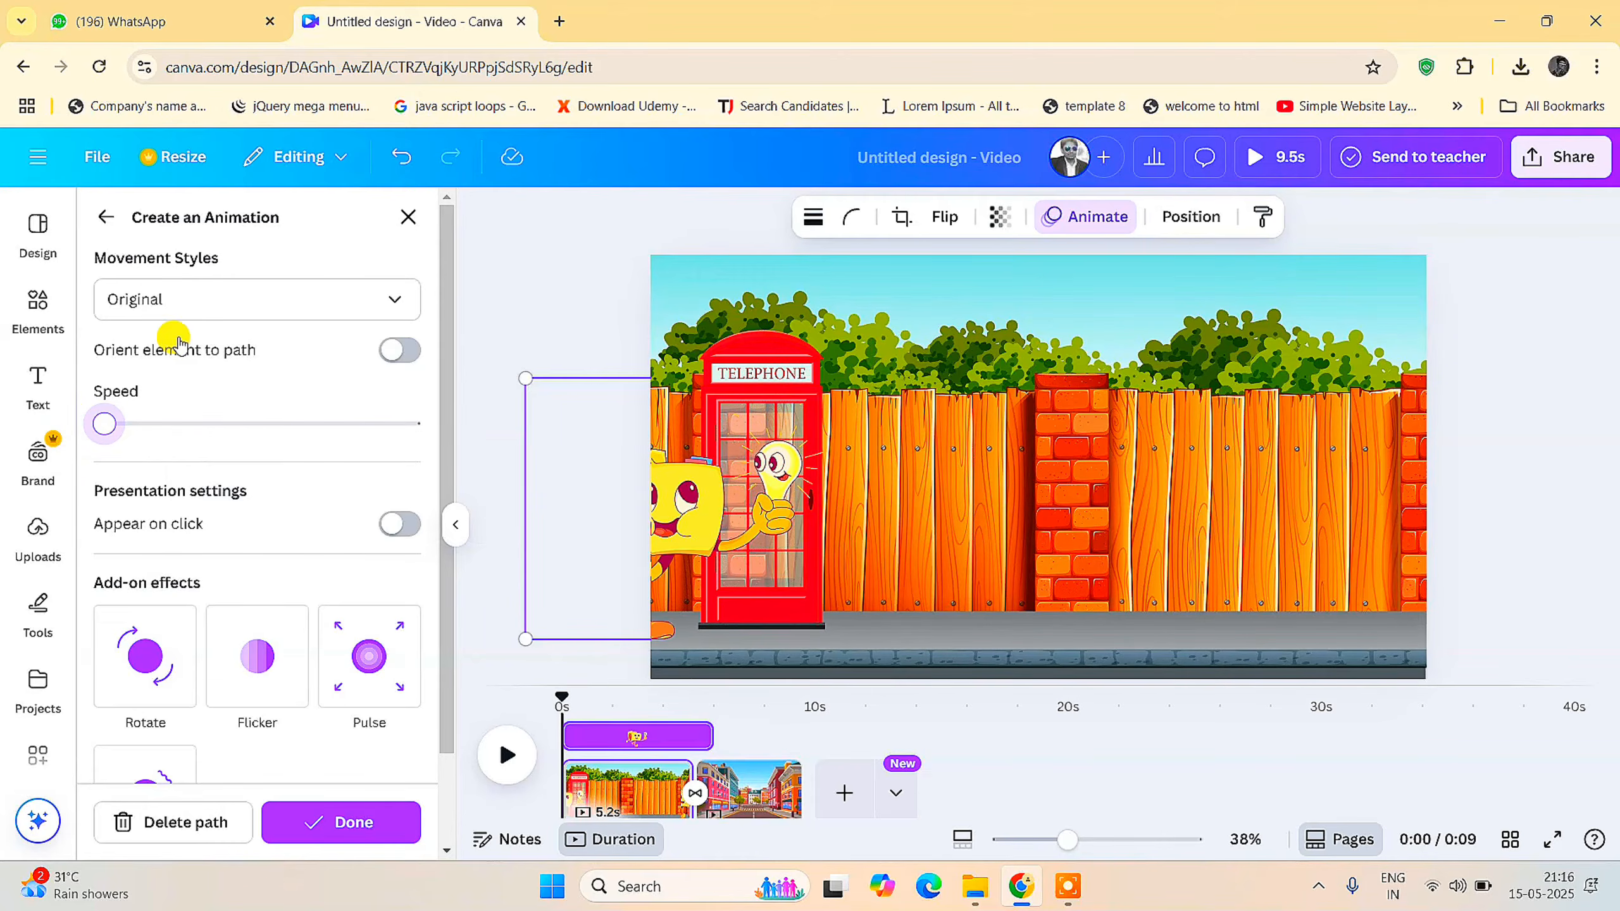
Give the first page's character animation the slowest speed and the Steady movement style
left_click(211, 298)
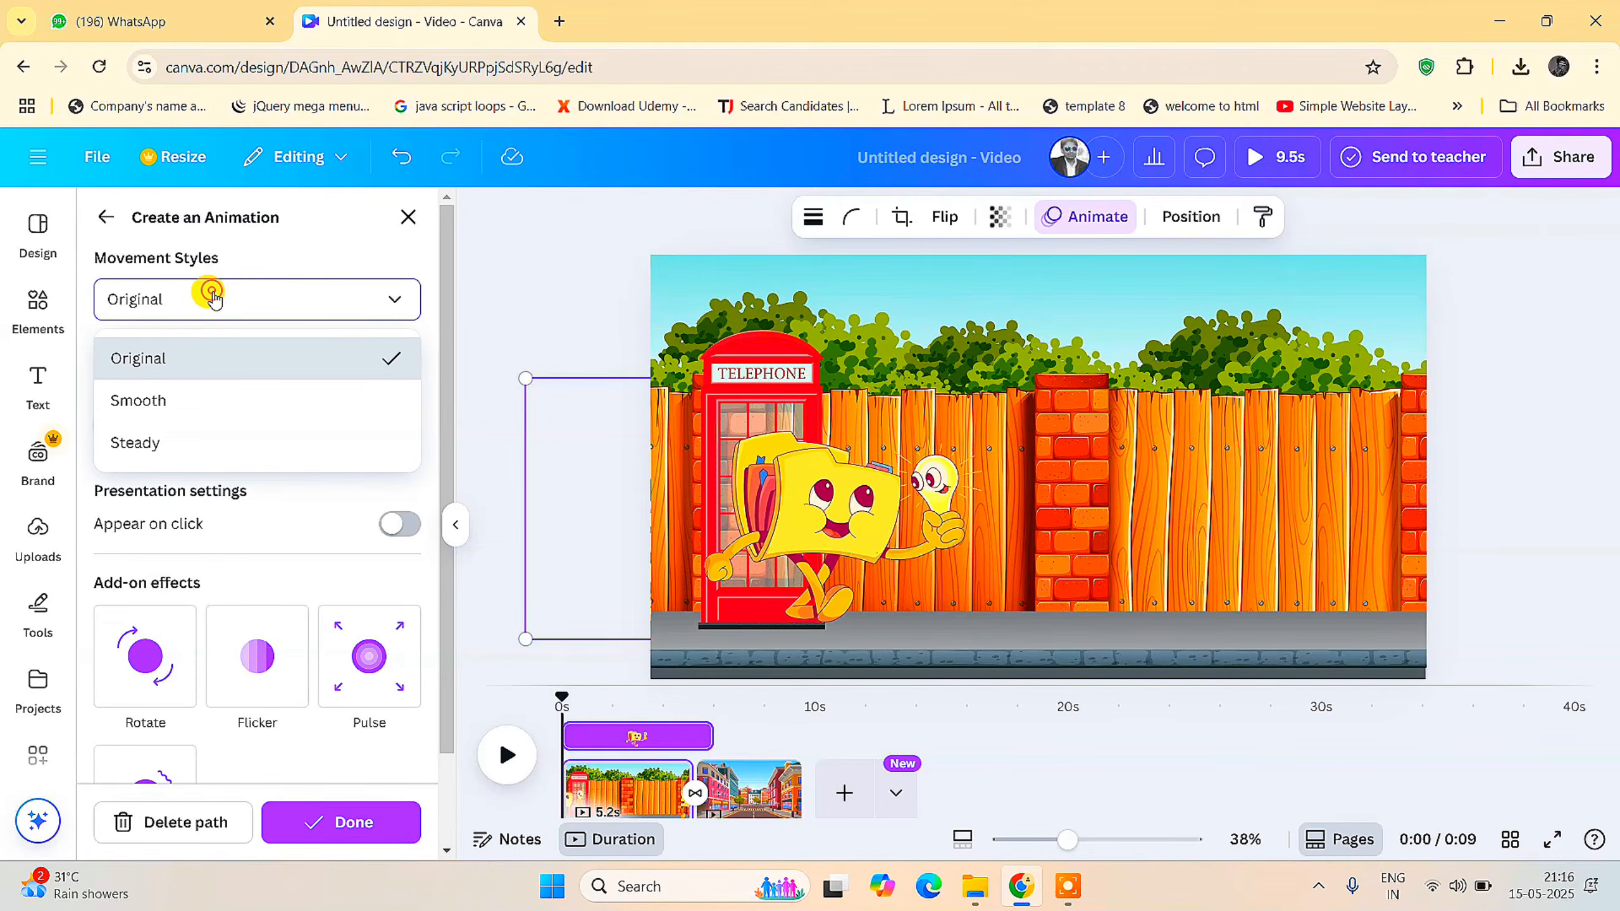
left_click(163, 443)
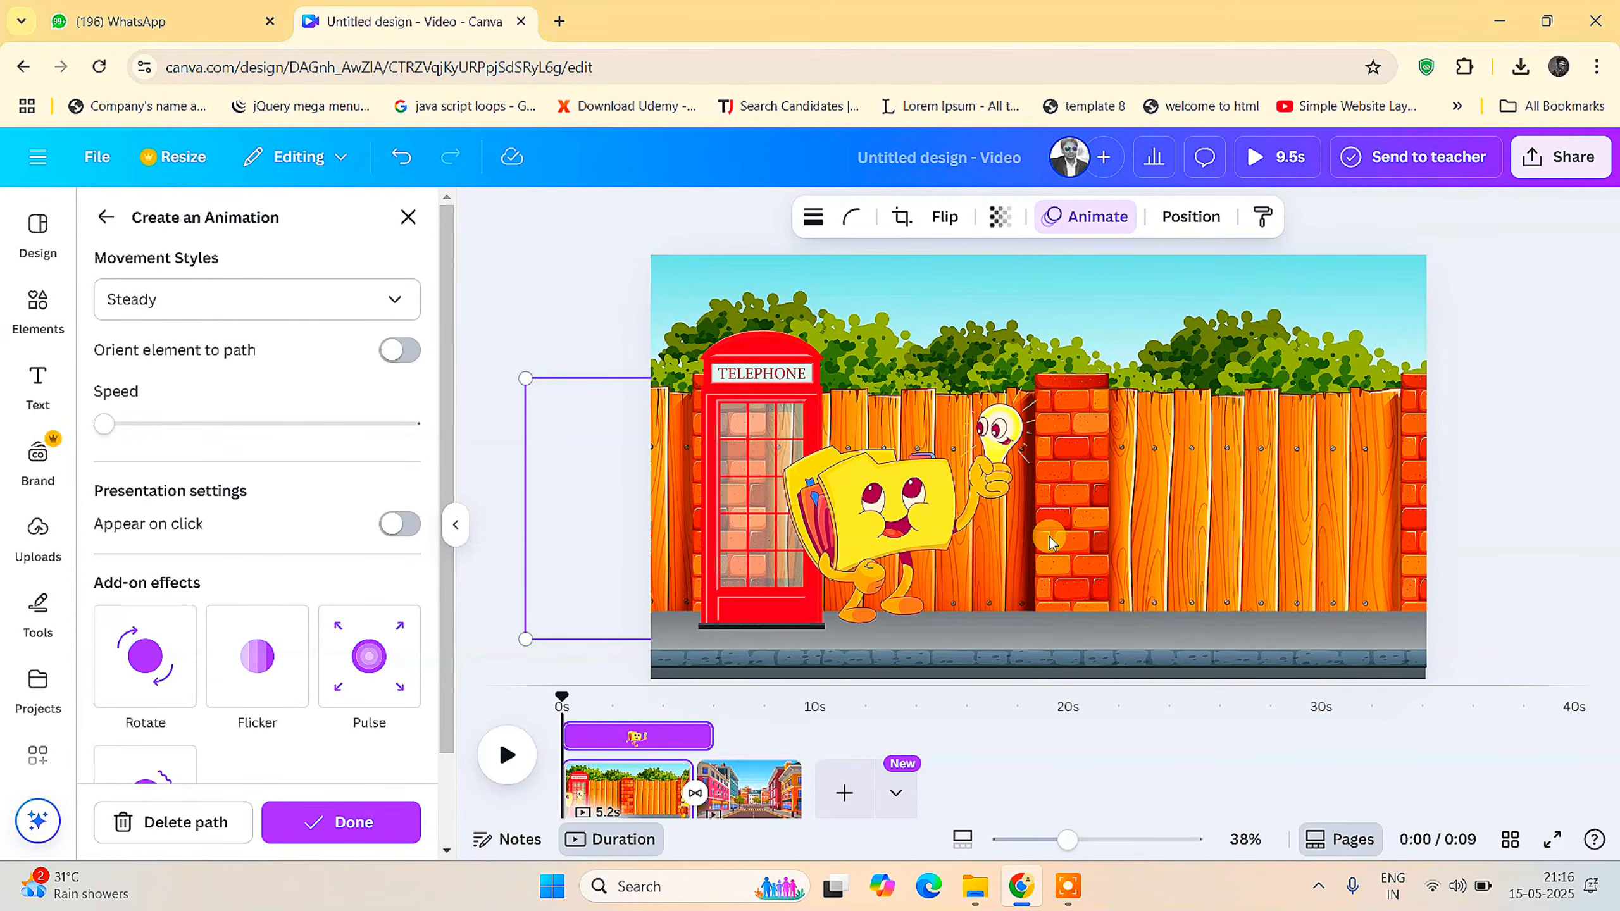
left_click(1499, 508)
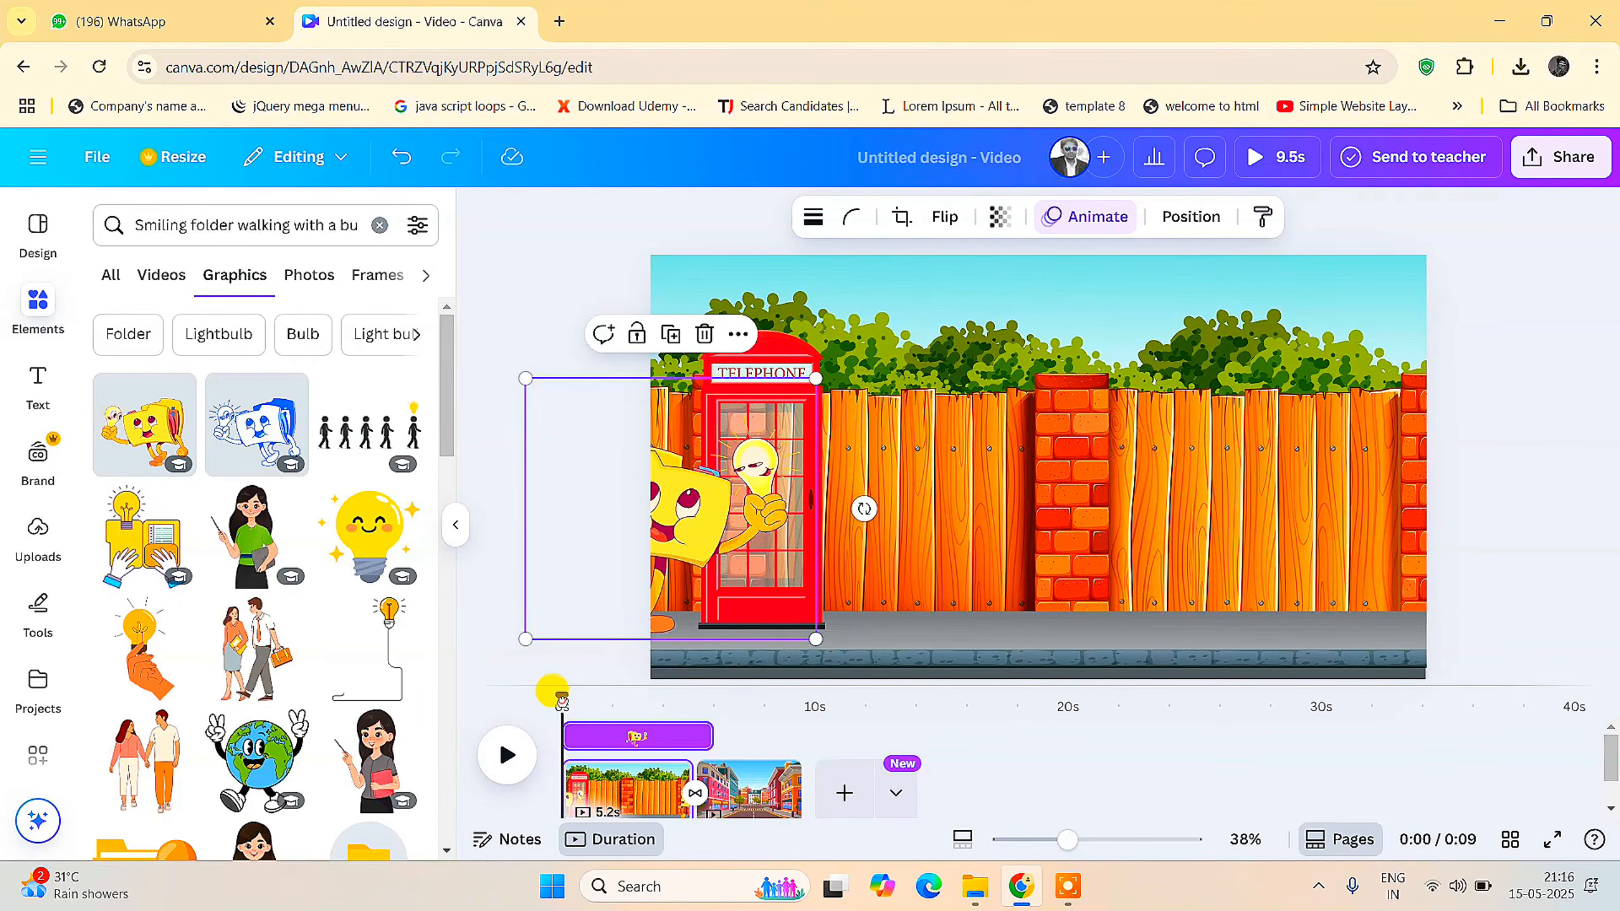
Go to the second page and place the yellow walking folder character on the city street scene
left_click_drag(561, 699, 720, 708)
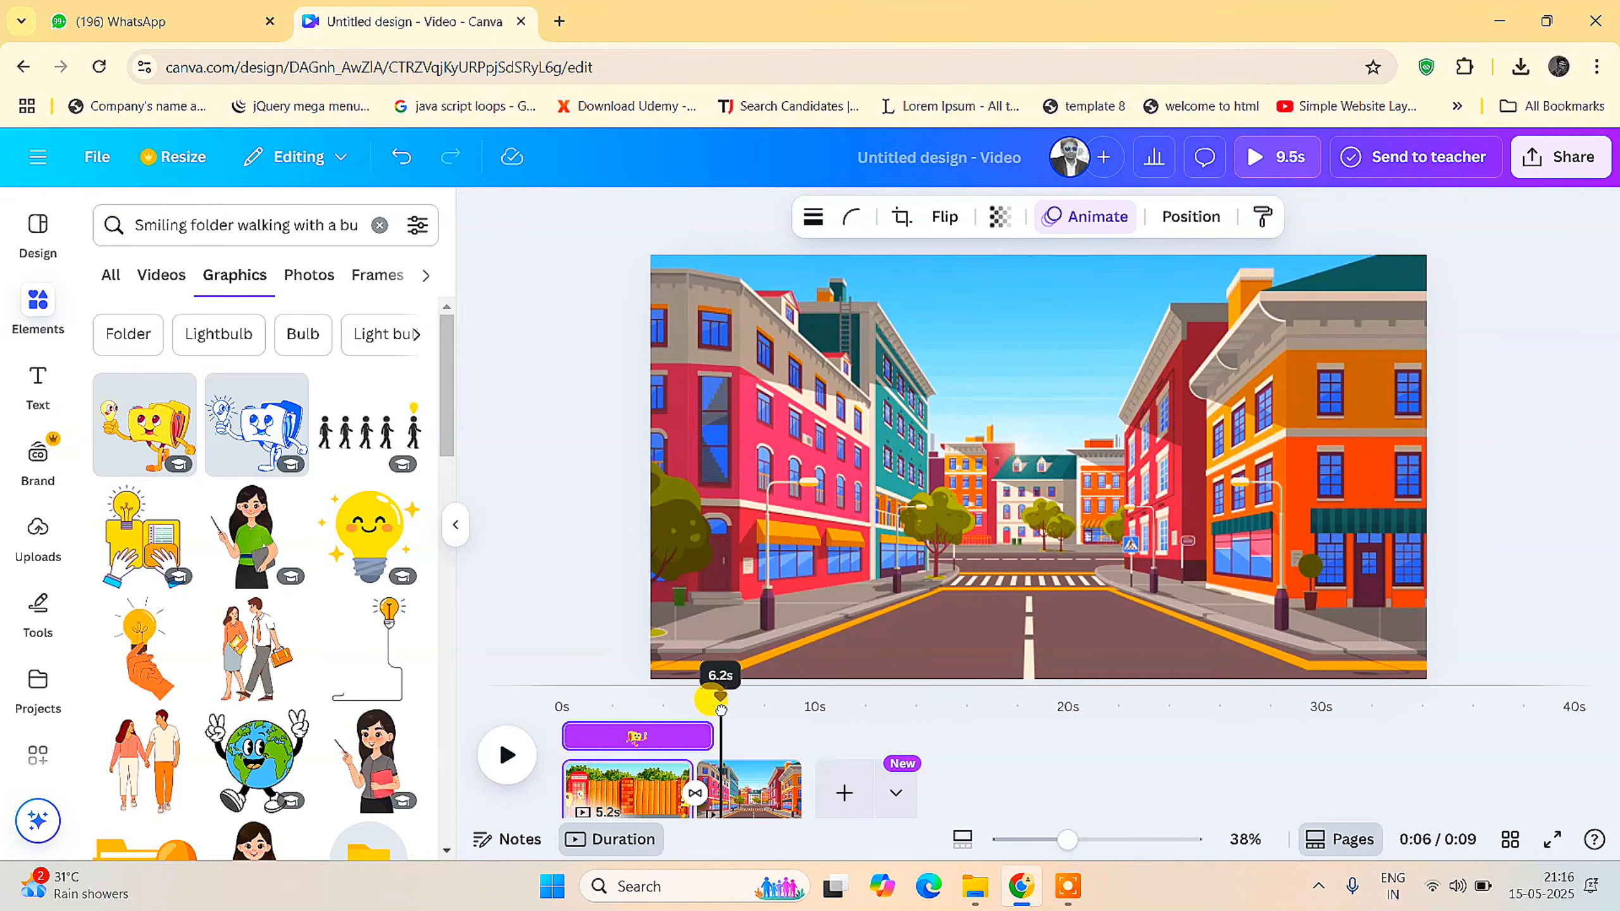
left_click(785, 775)
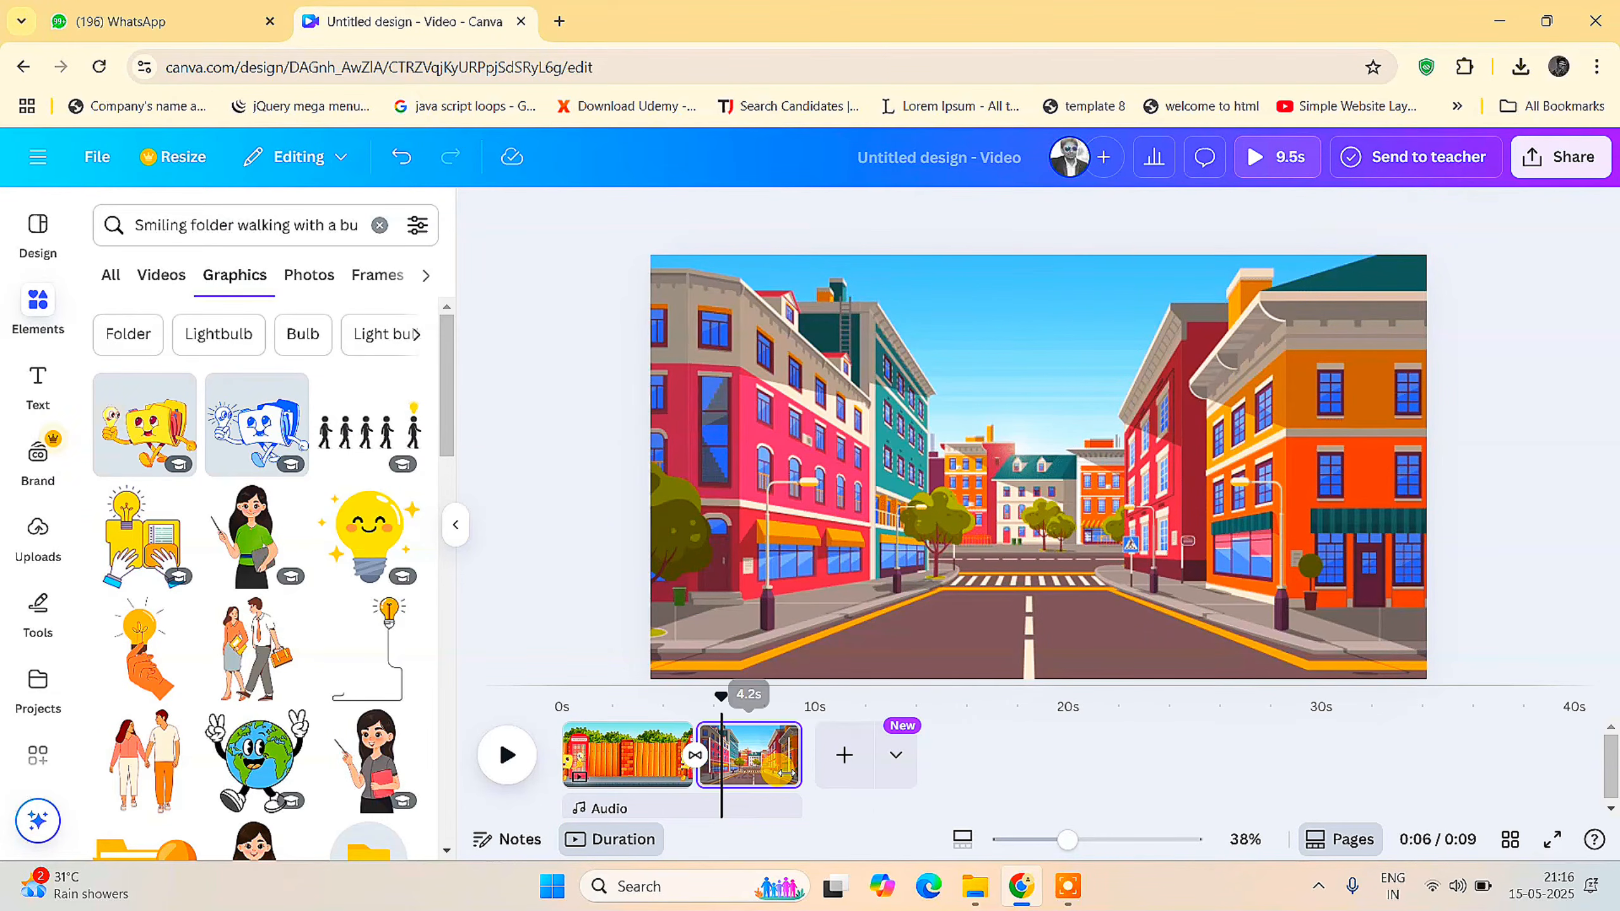
left_click(150, 439)
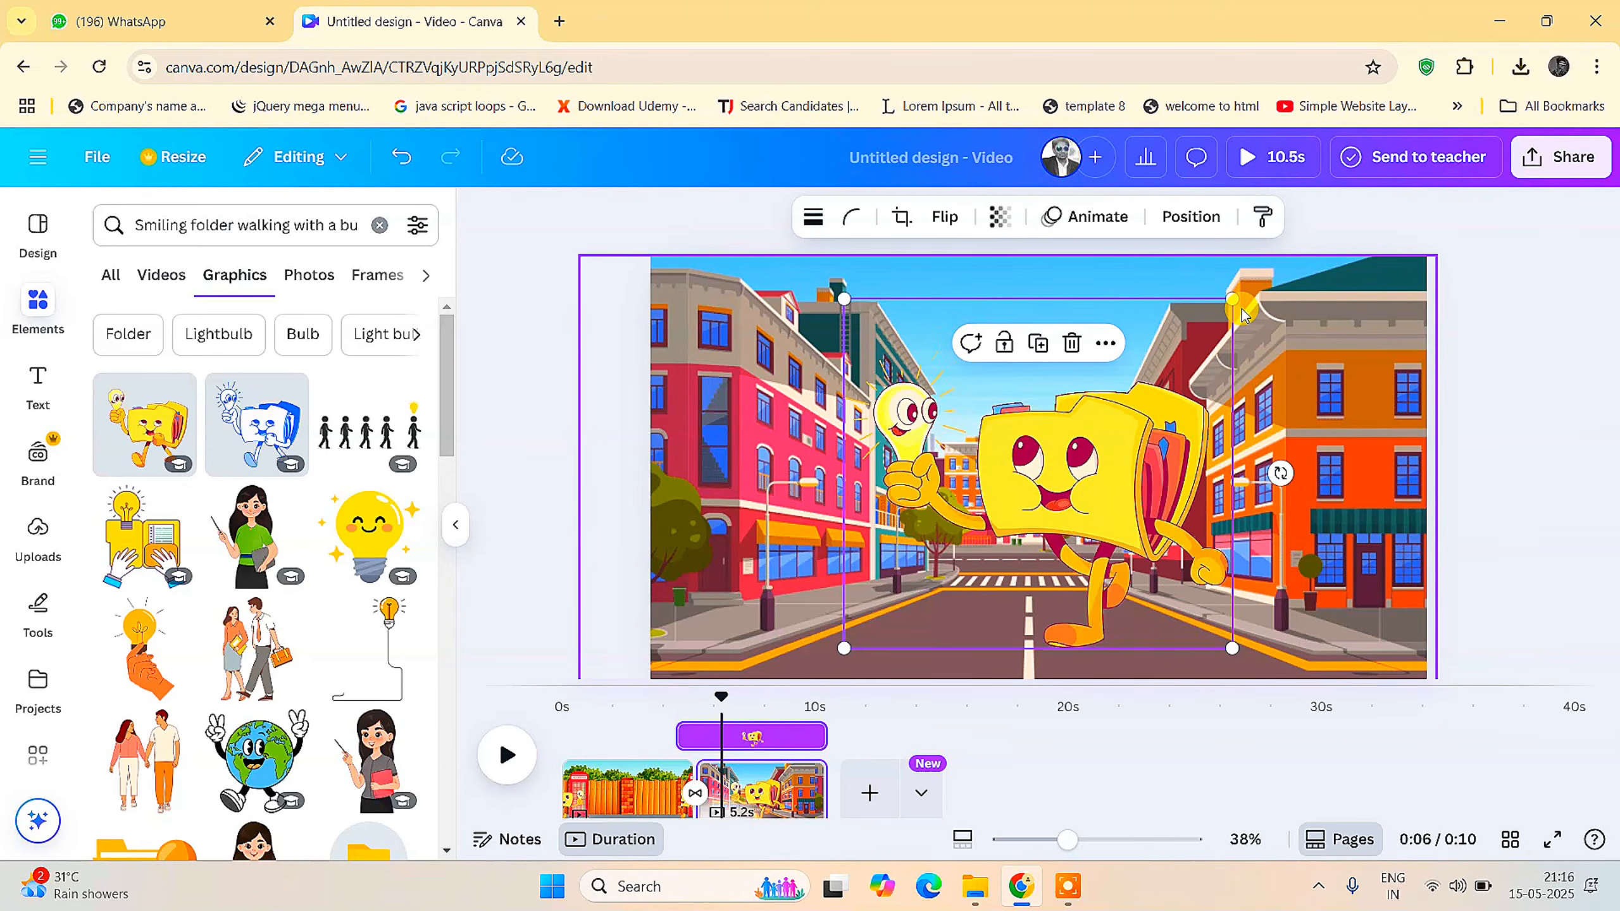
Shrink the second page's folder character, flip it horizontally and move it partly off the page's left edge
left_click_drag(1231, 314, 1113, 405)
left_click(945, 216)
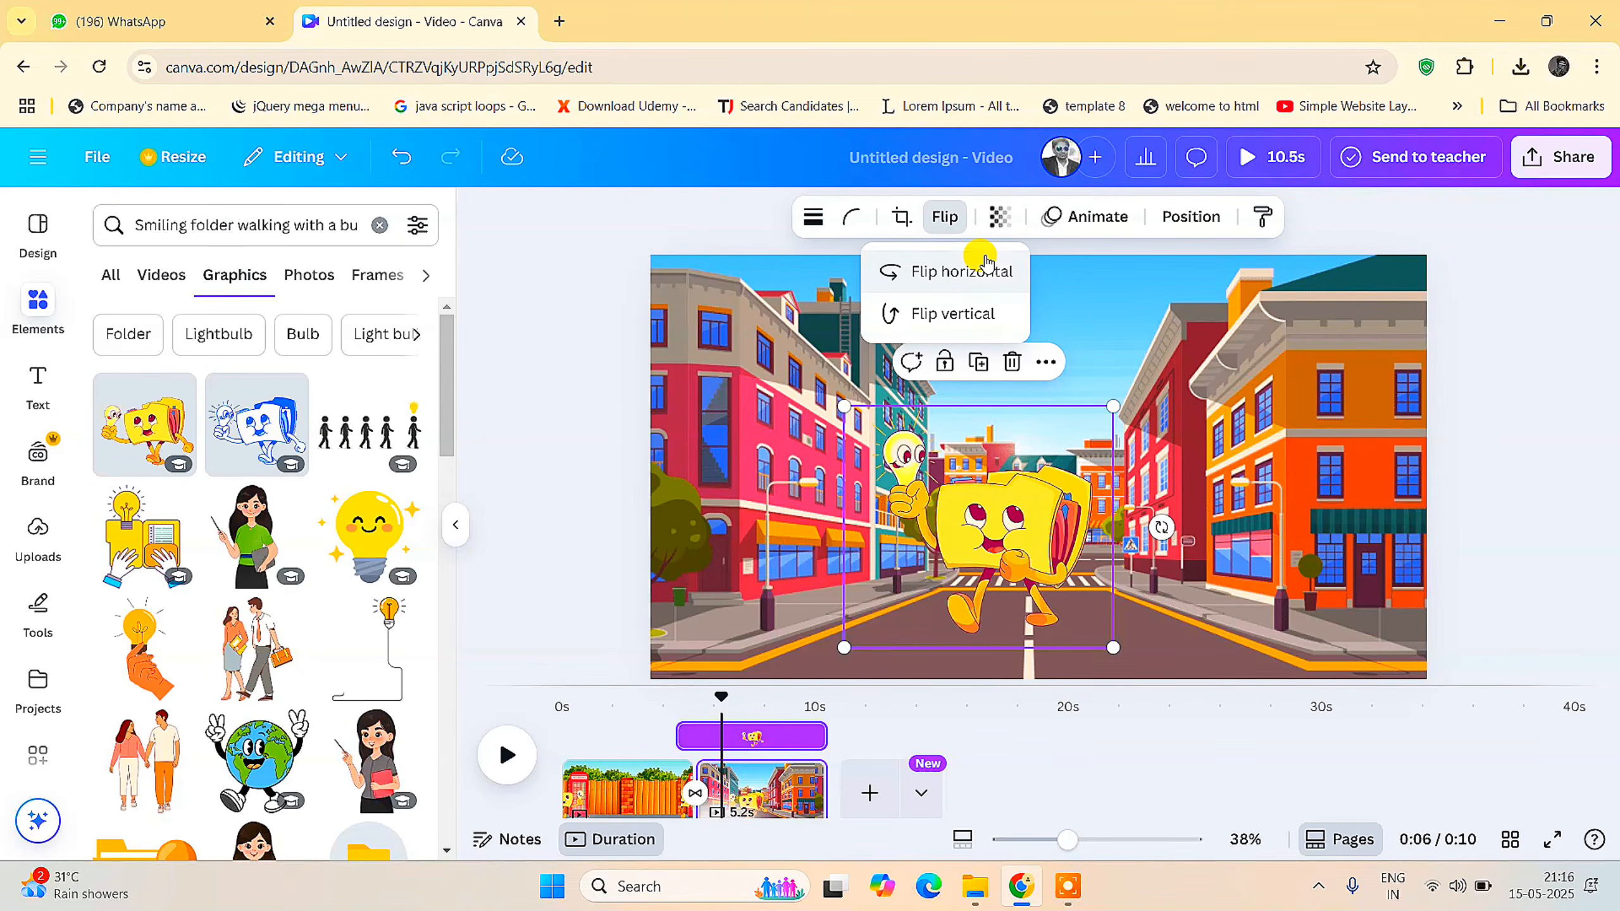
left_click(981, 269)
left_click_drag(971, 540, 658, 554)
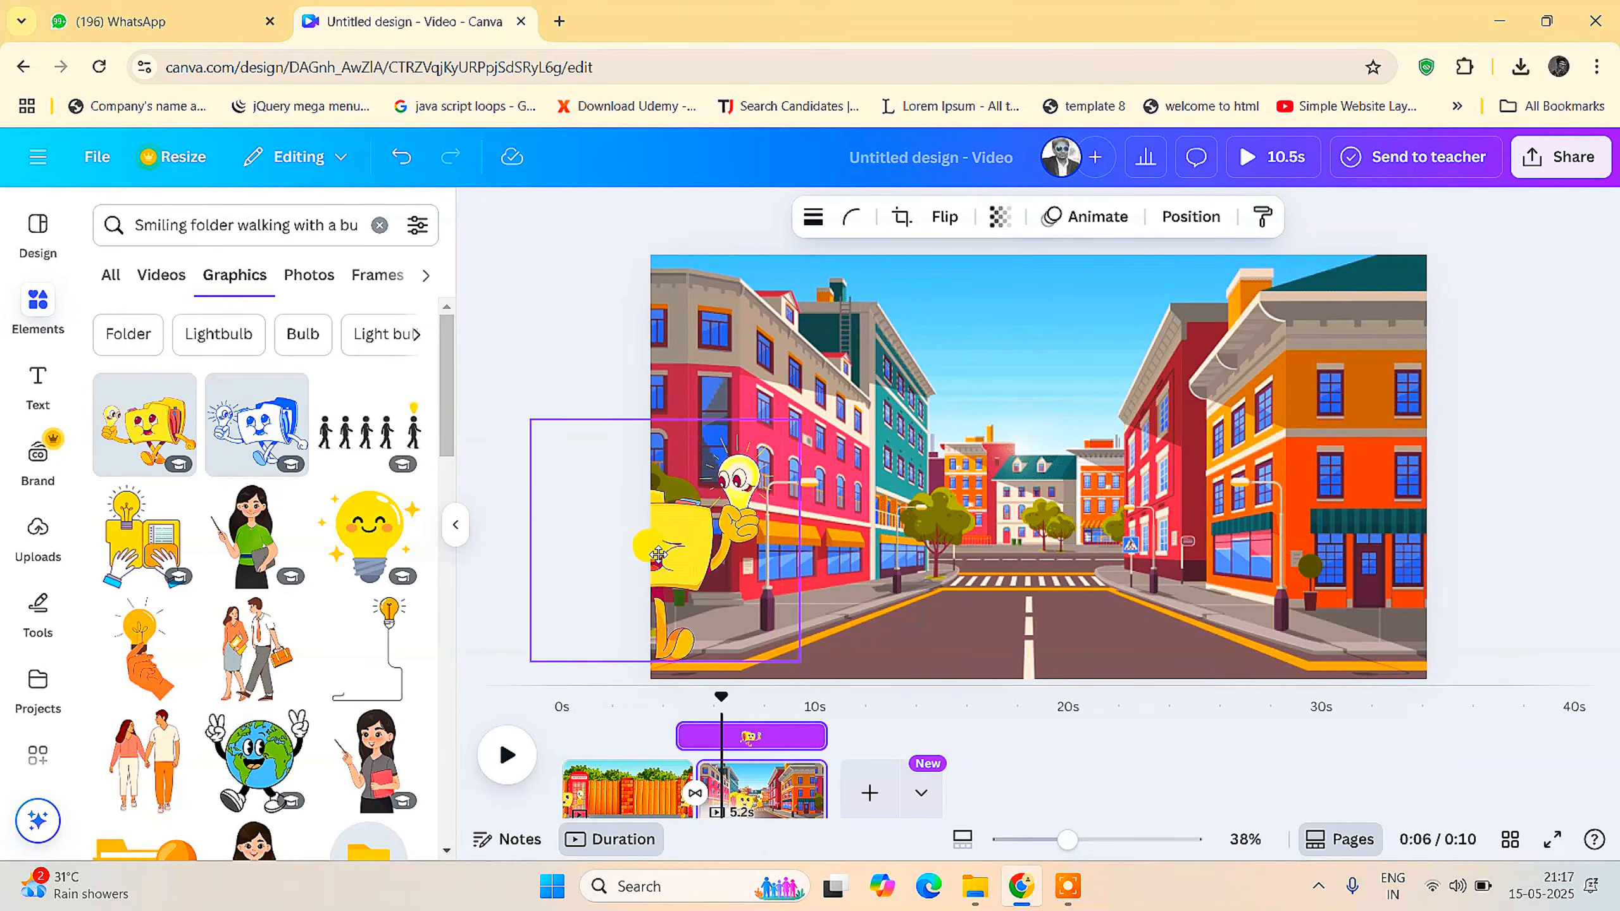
Create a custom animation with a straight horizontal path carrying the folder character across the street scene towards the right edge
left_click(1059, 217)
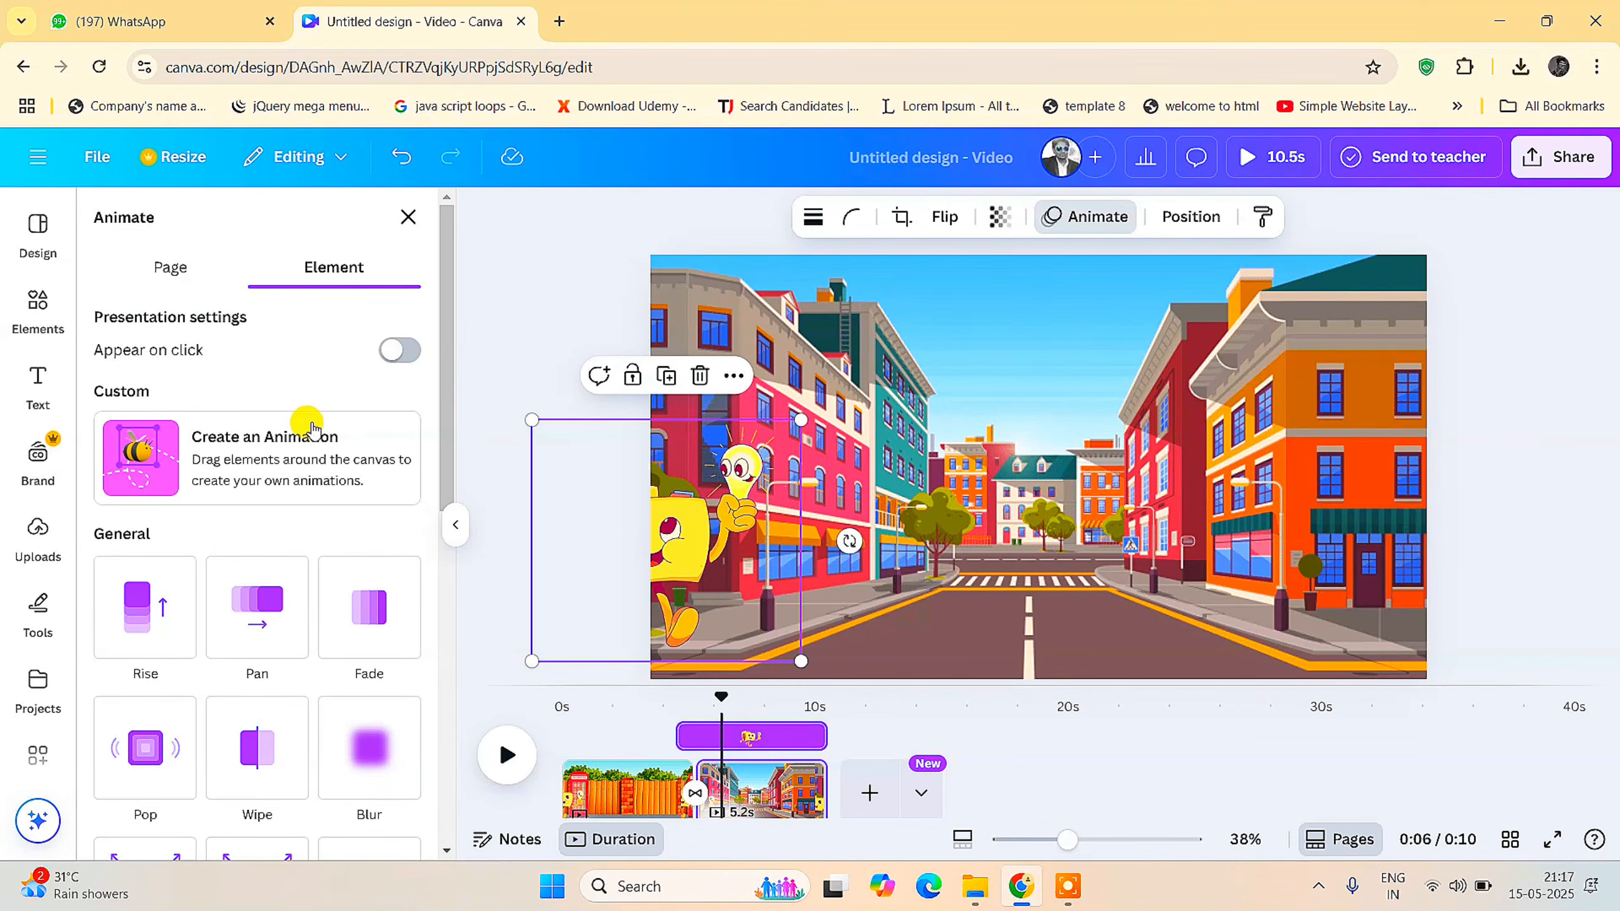
left_click(289, 454)
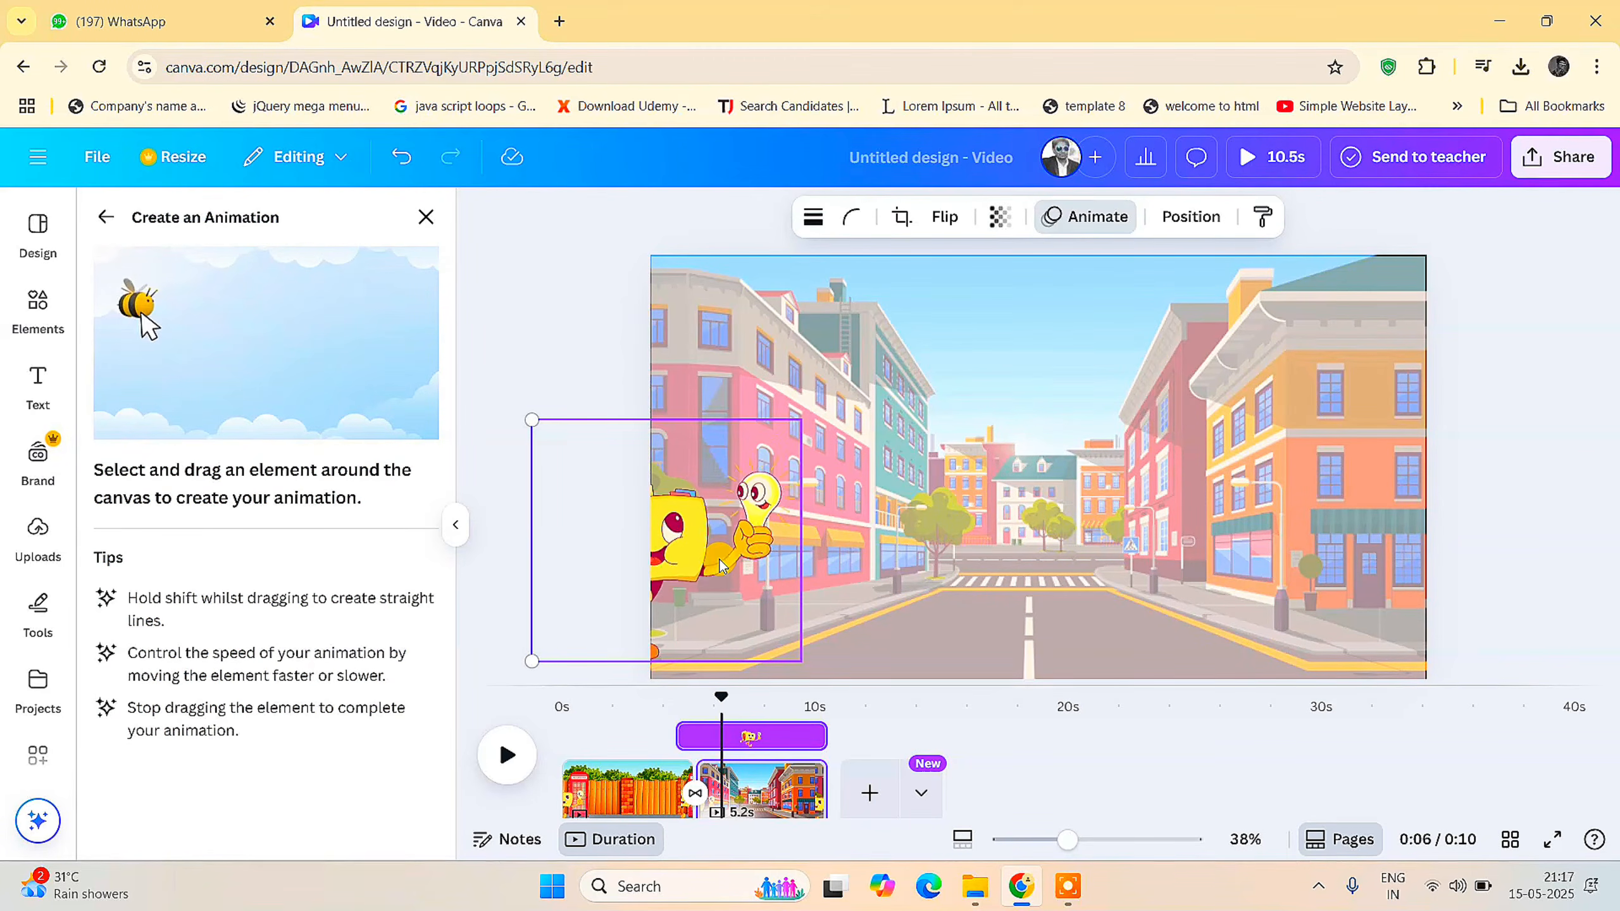
left_click_drag(711, 575, 1419, 572)
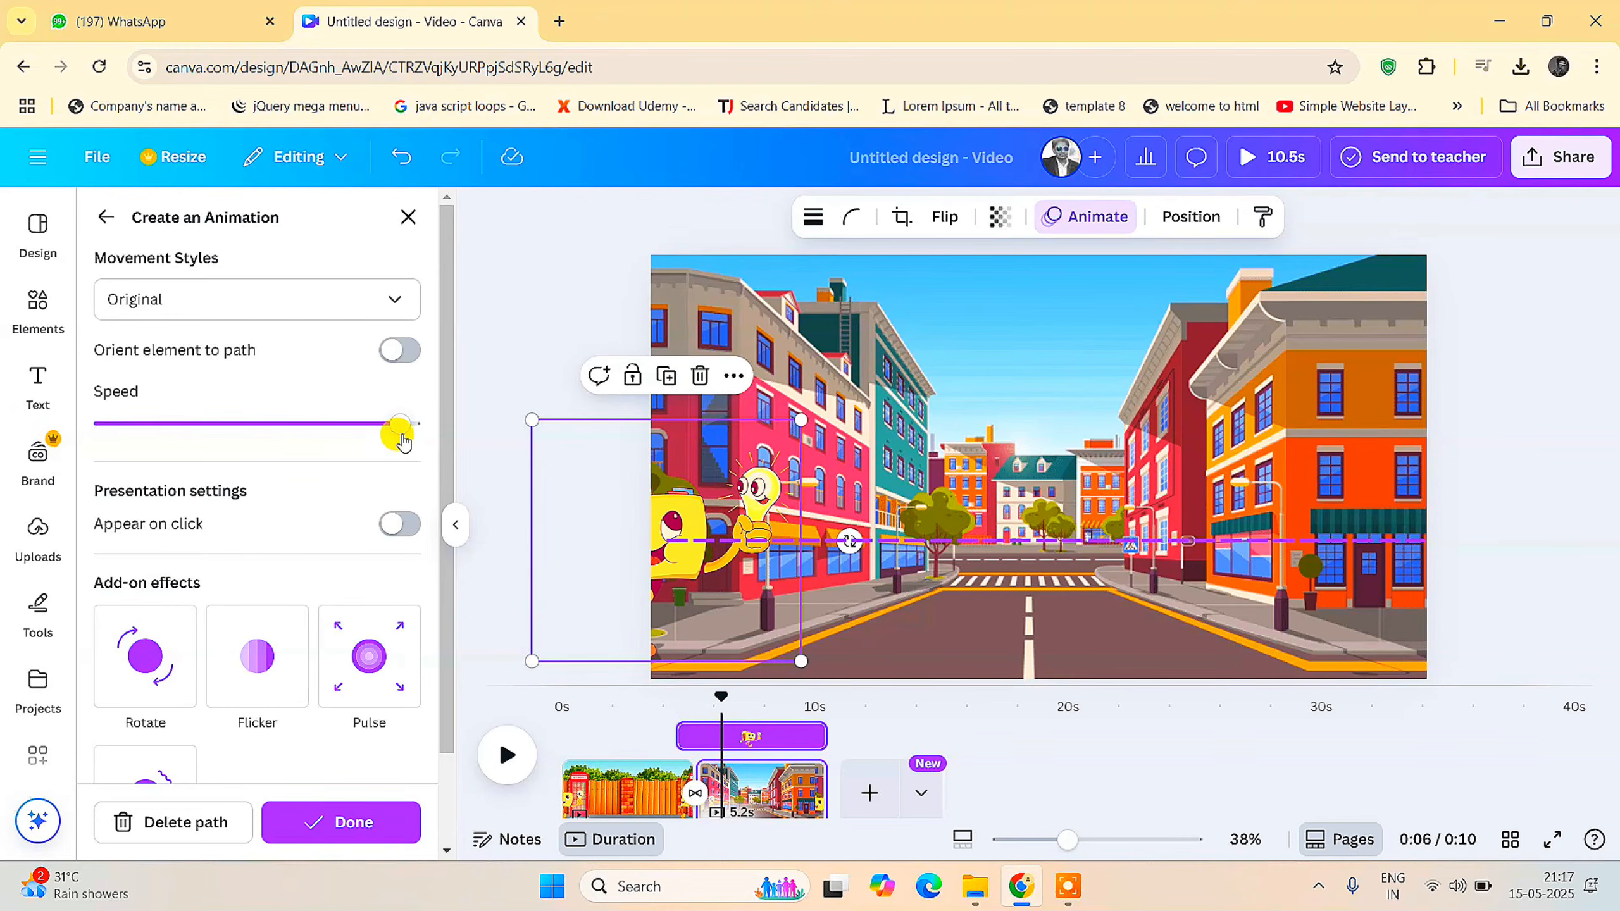
Give the street scene's character animation the slowest speed and Steady movement style, and shrink the character slightly
left_click(307, 302)
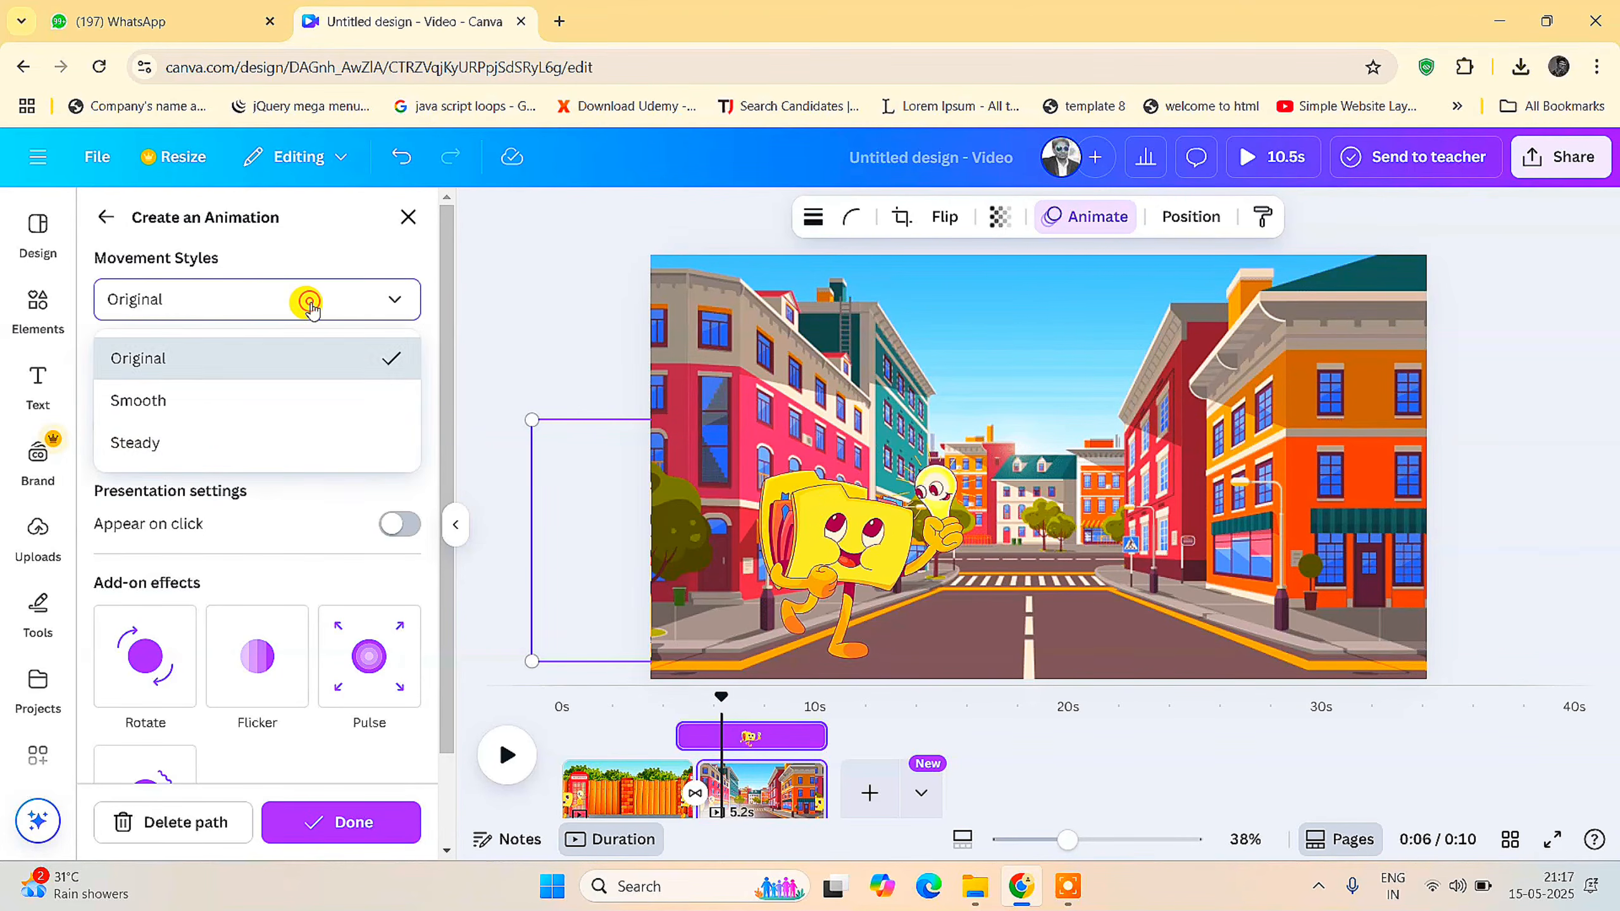
left_click(220, 444)
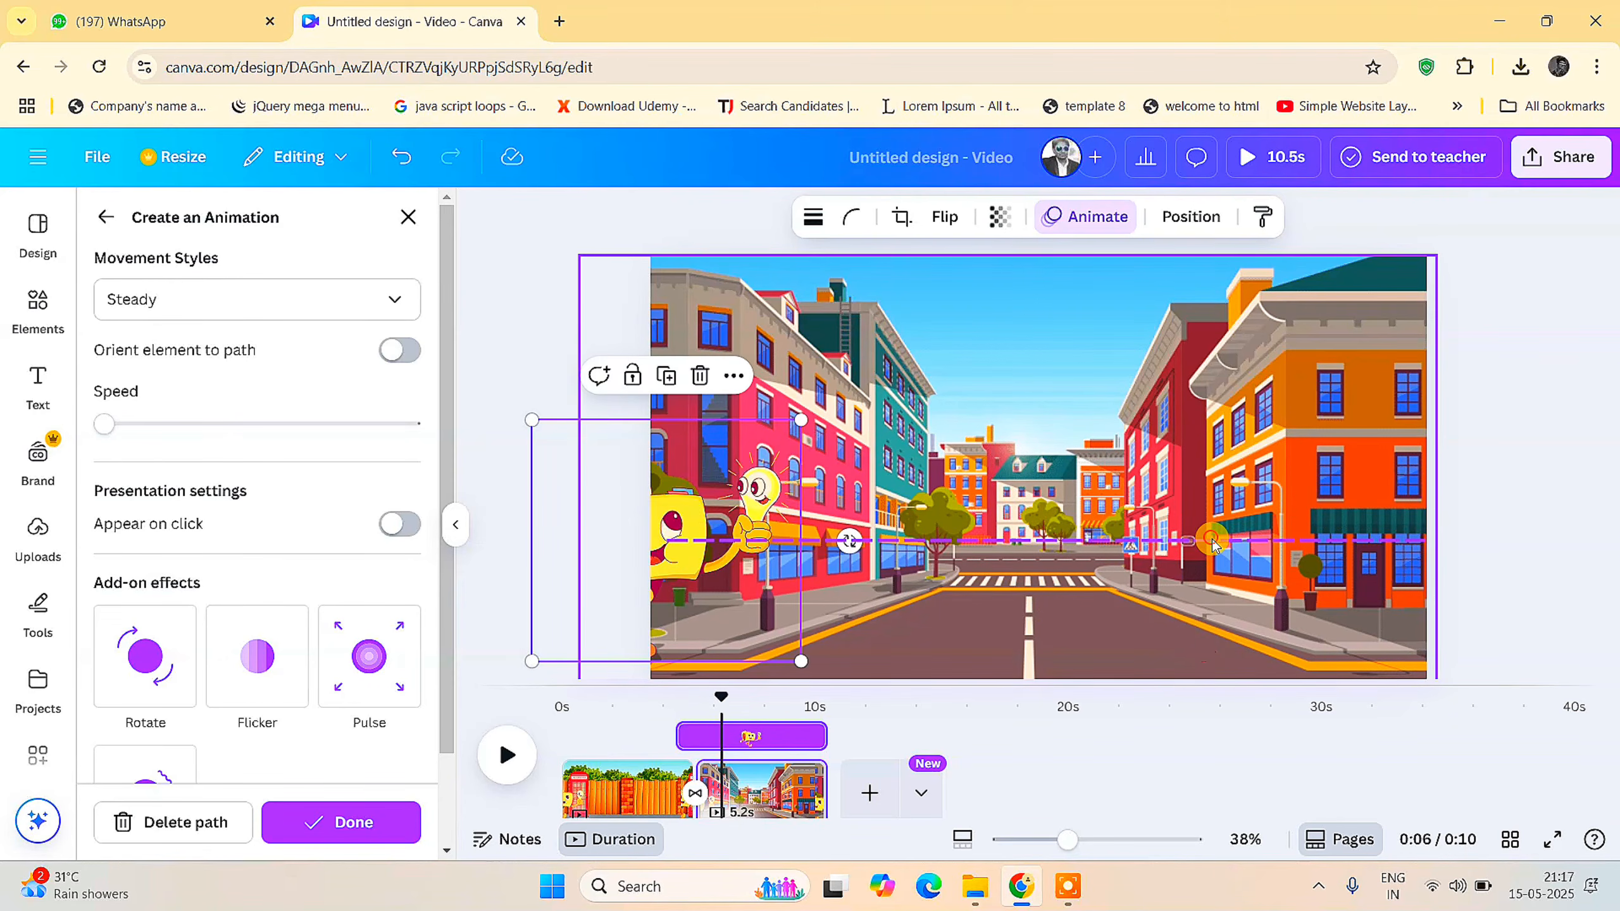
left_click_drag(798, 420, 770, 446)
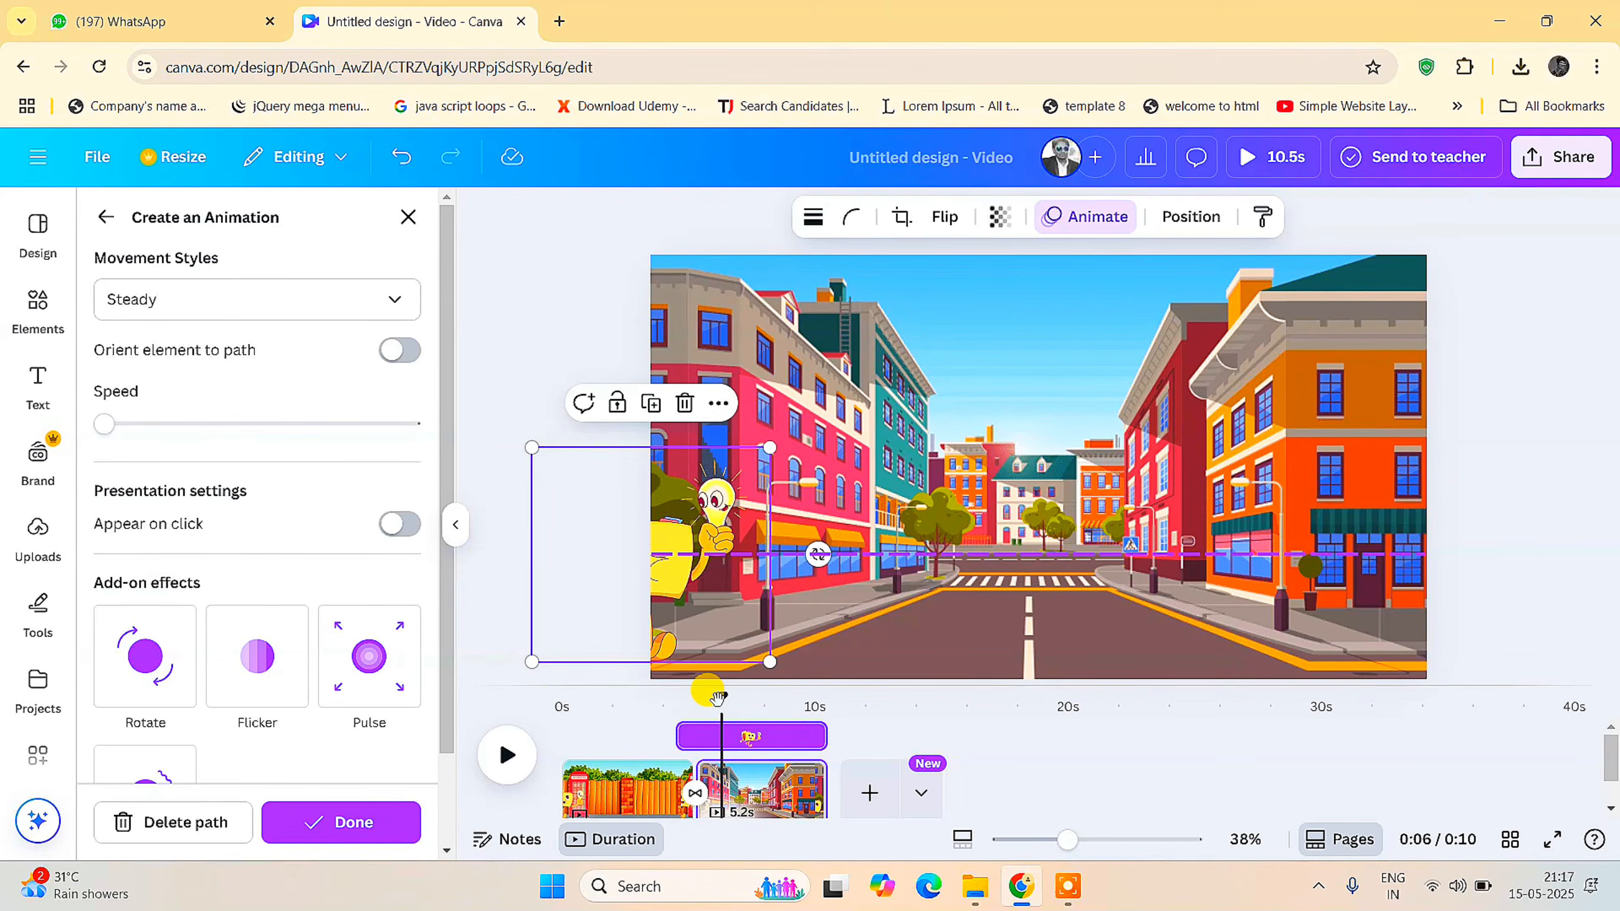
Preview the video from the start and check the folder character's walk on both pages
left_click_drag(718, 697, 510, 676)
left_click(499, 755)
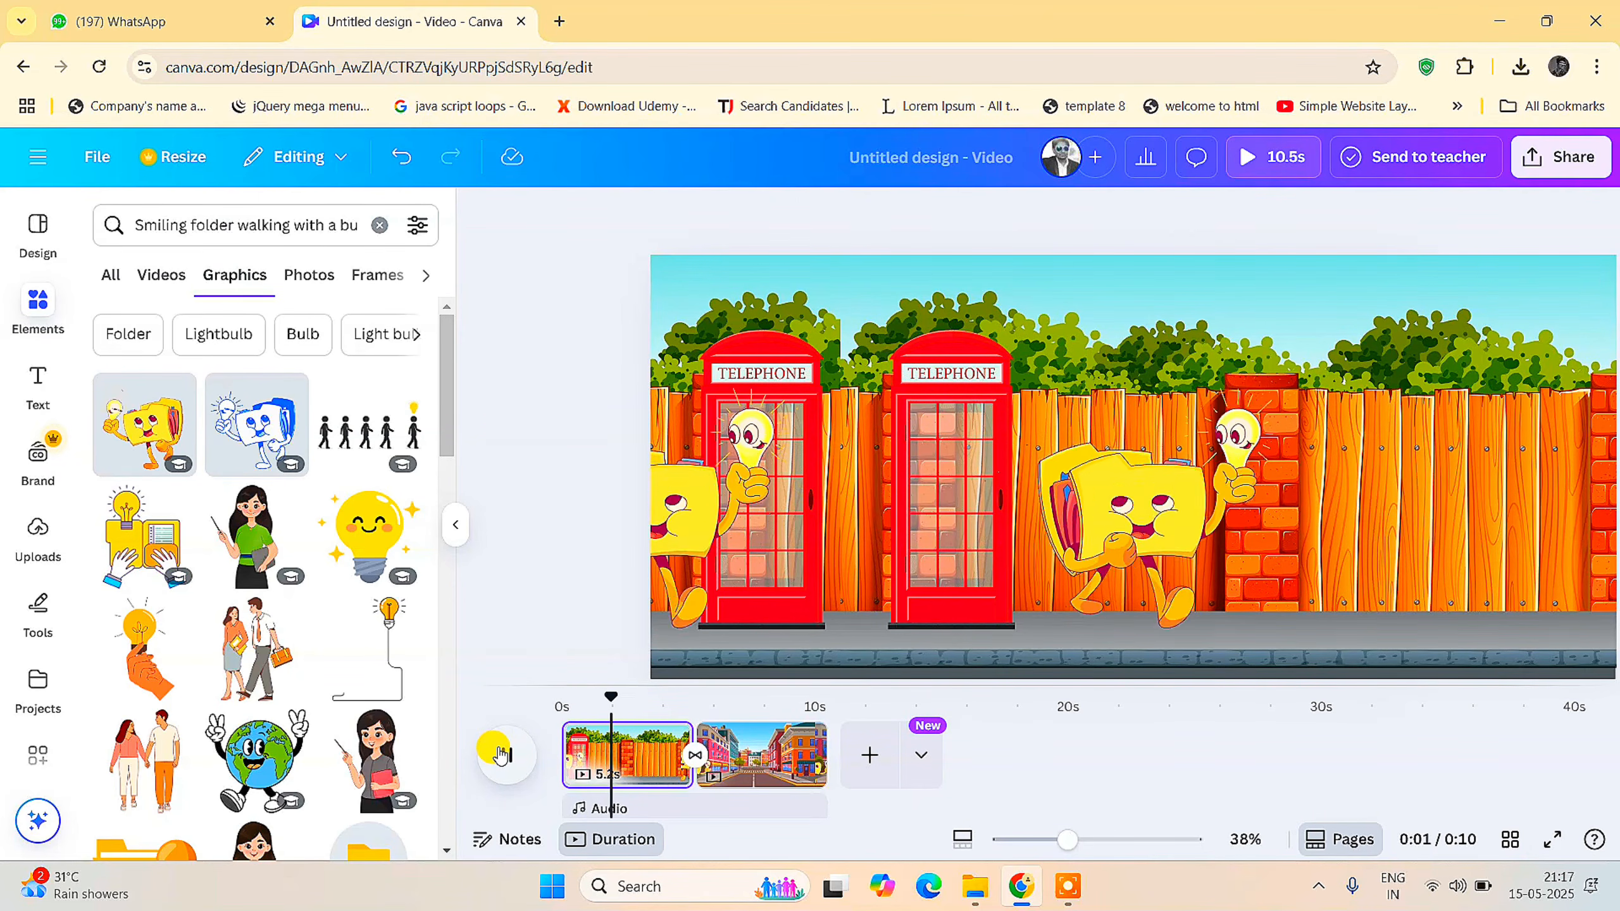
left_click(499, 755)
left_click(740, 753)
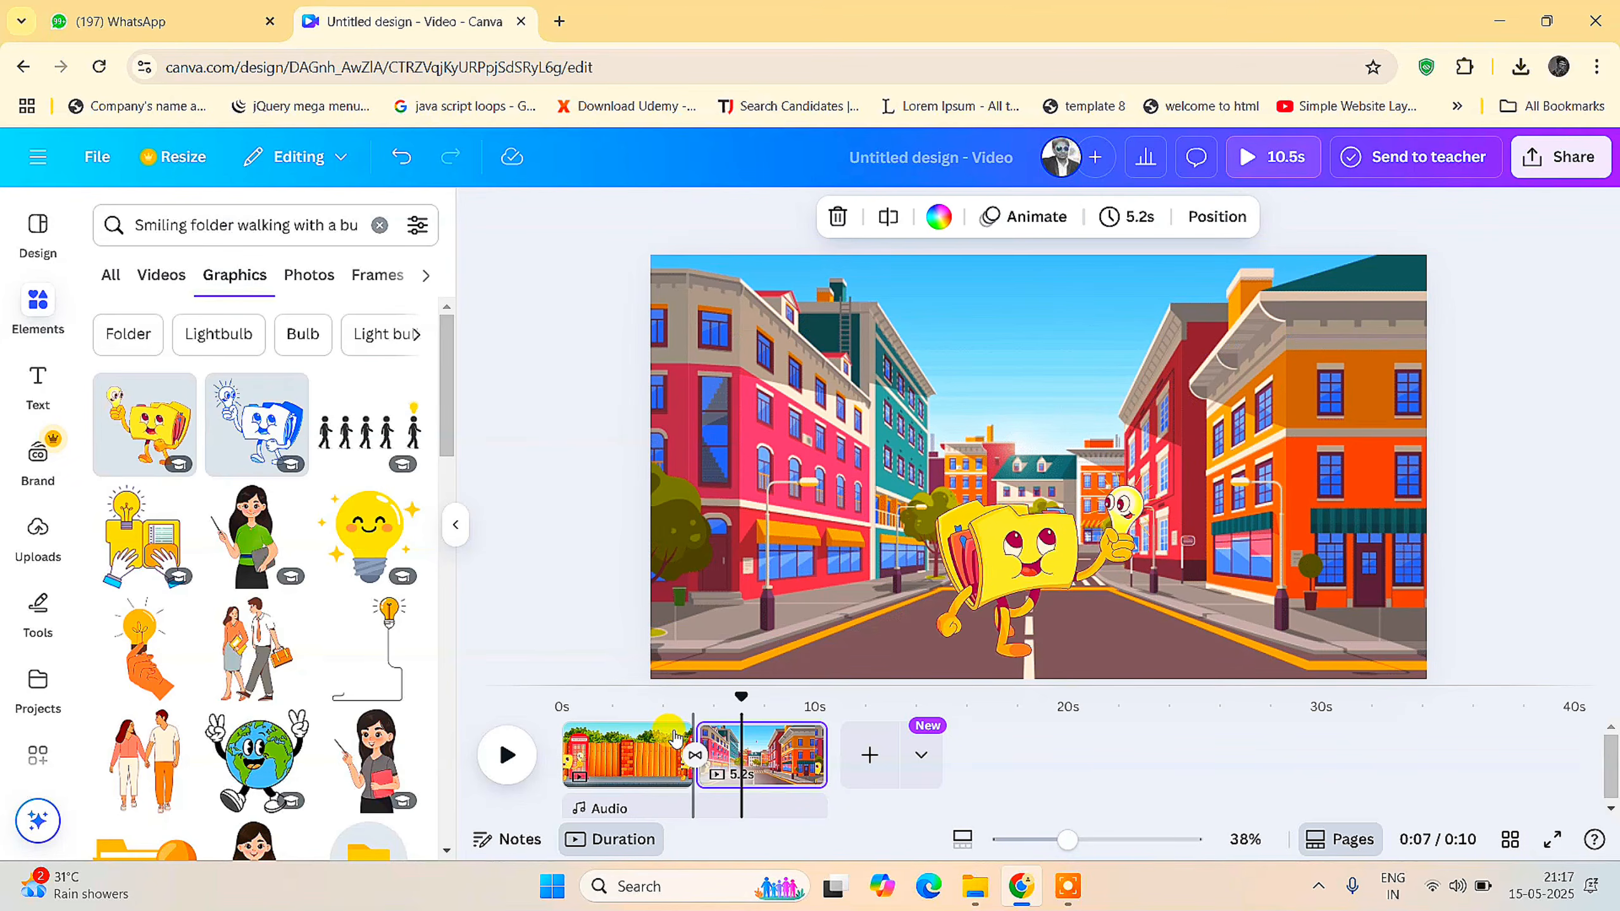
left_click_drag(738, 696, 563, 681)
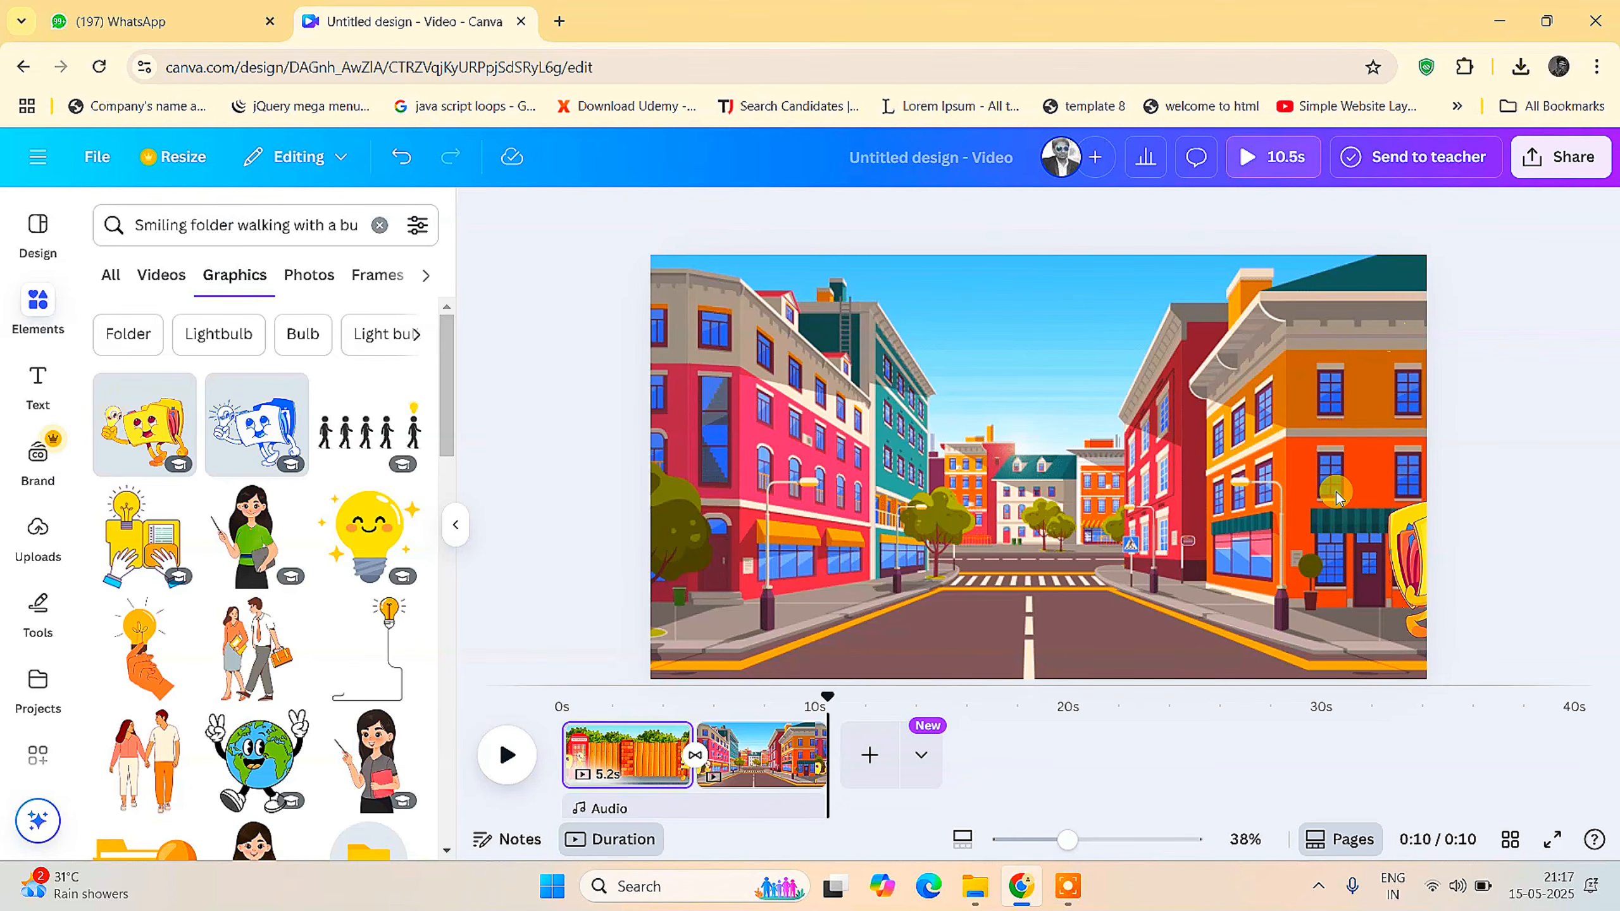
Open the text options for the first page
left_click(38, 391)
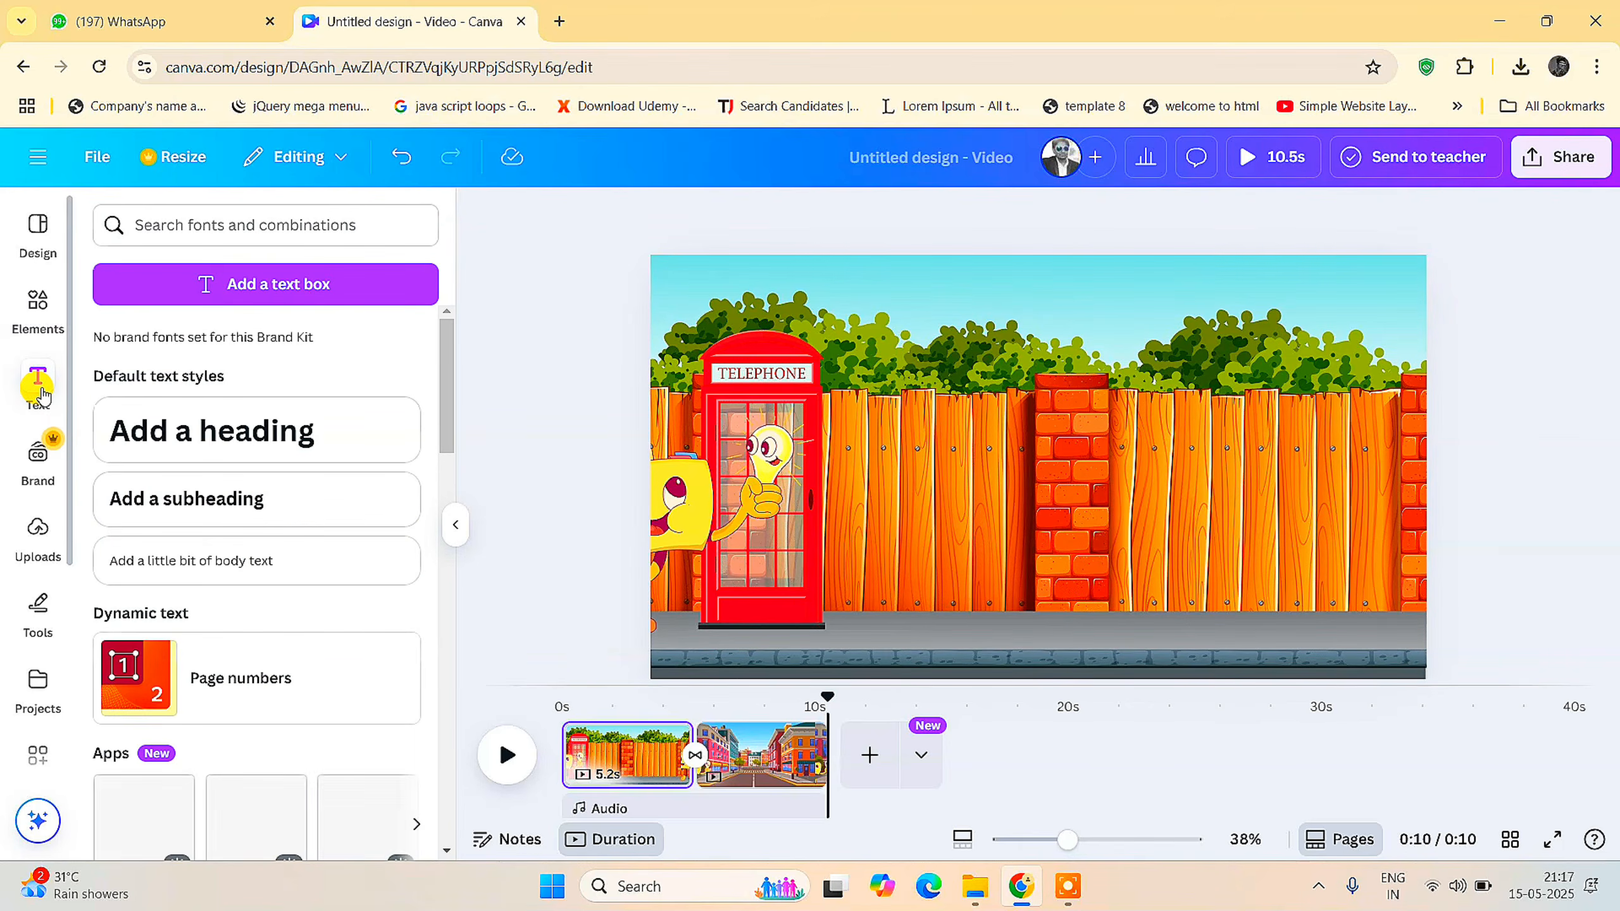